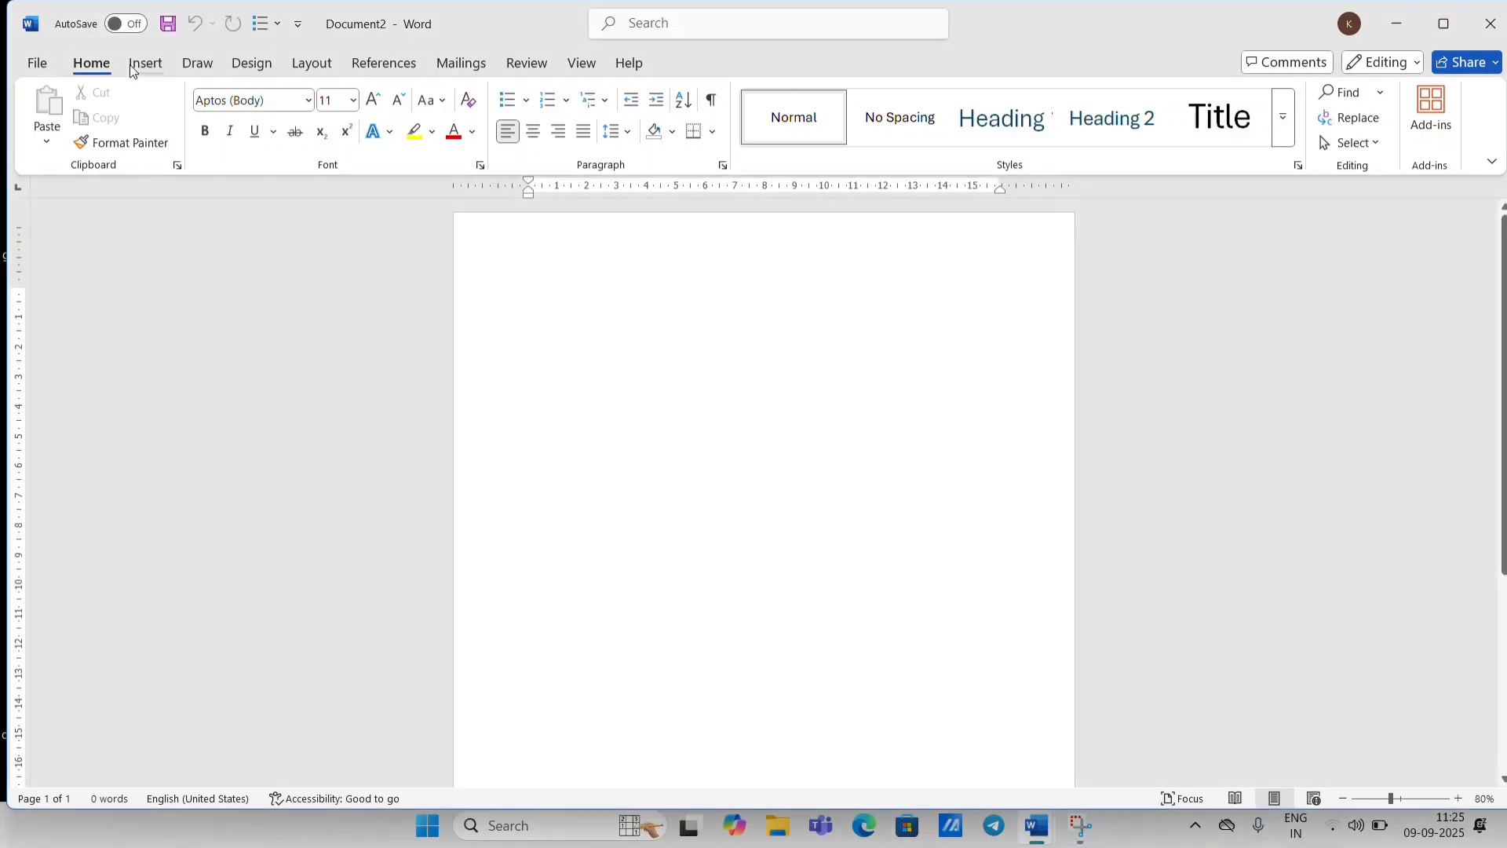
Generate three paragraphs of four-sentence sample text in the blank document with the formula =rand(3,4).
{"action": "left_click", "coordinate": [145, 64]}
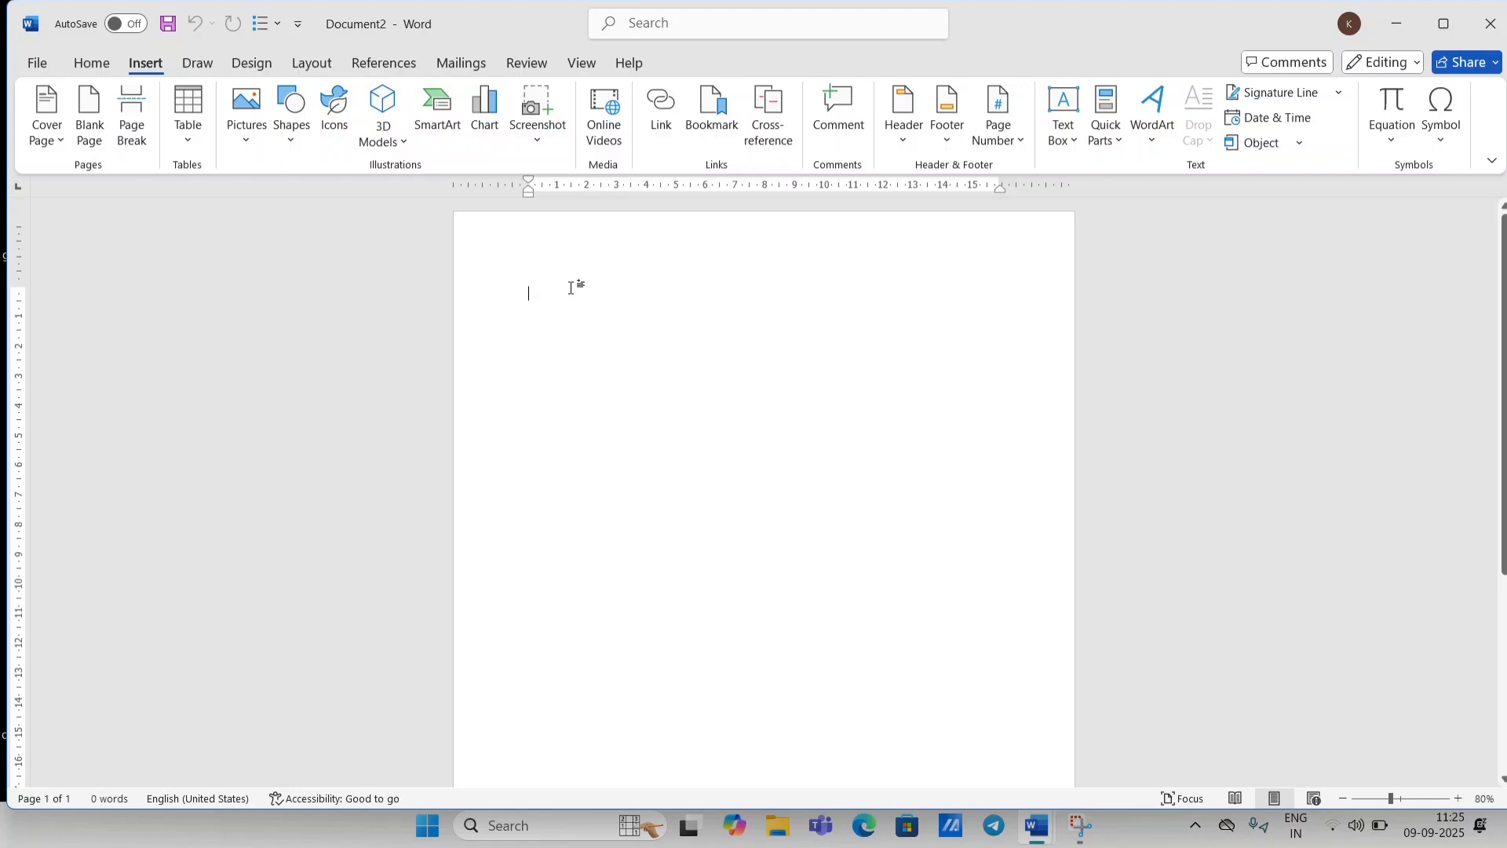
{"action": "type", "text": "="}
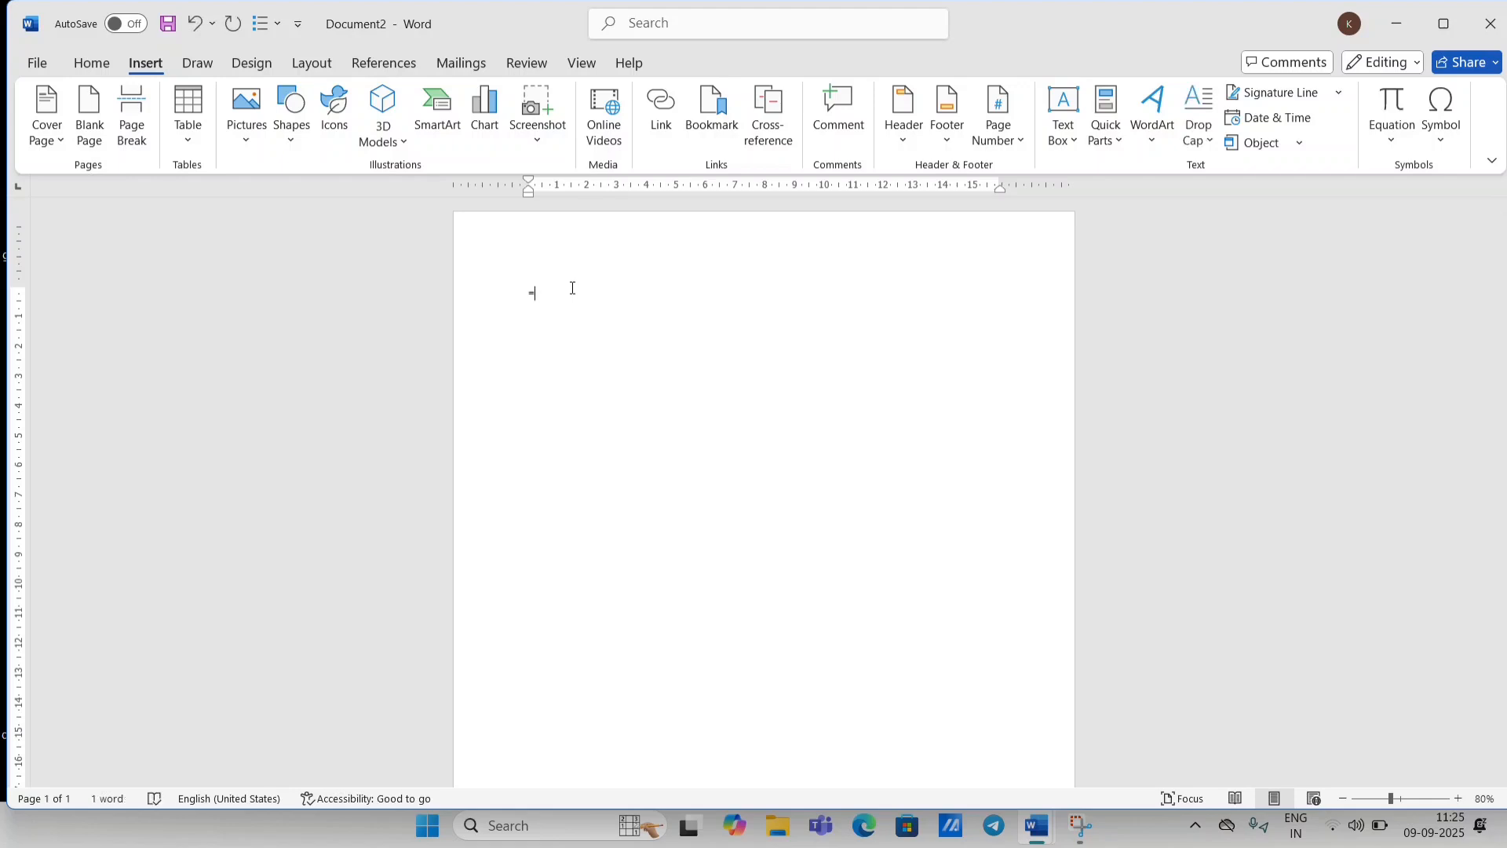
{"action": "type", "text": "rand(3,4)"}
{"action": "key", "text": "Return"}
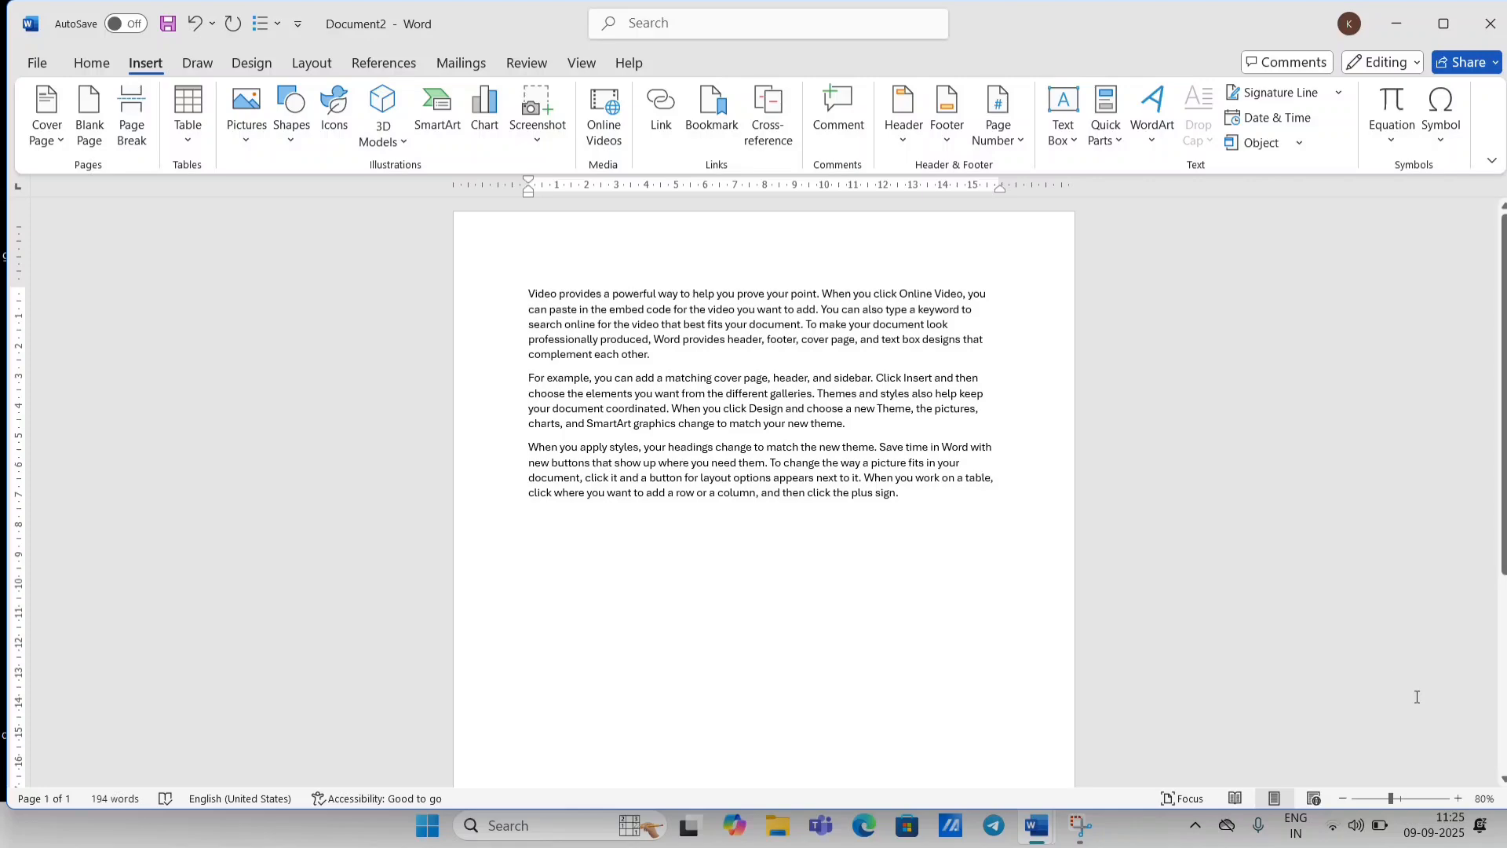
Add the built-in Banded cover page in front of the sample text.
{"action": "left_click", "coordinate": [1457, 798]}
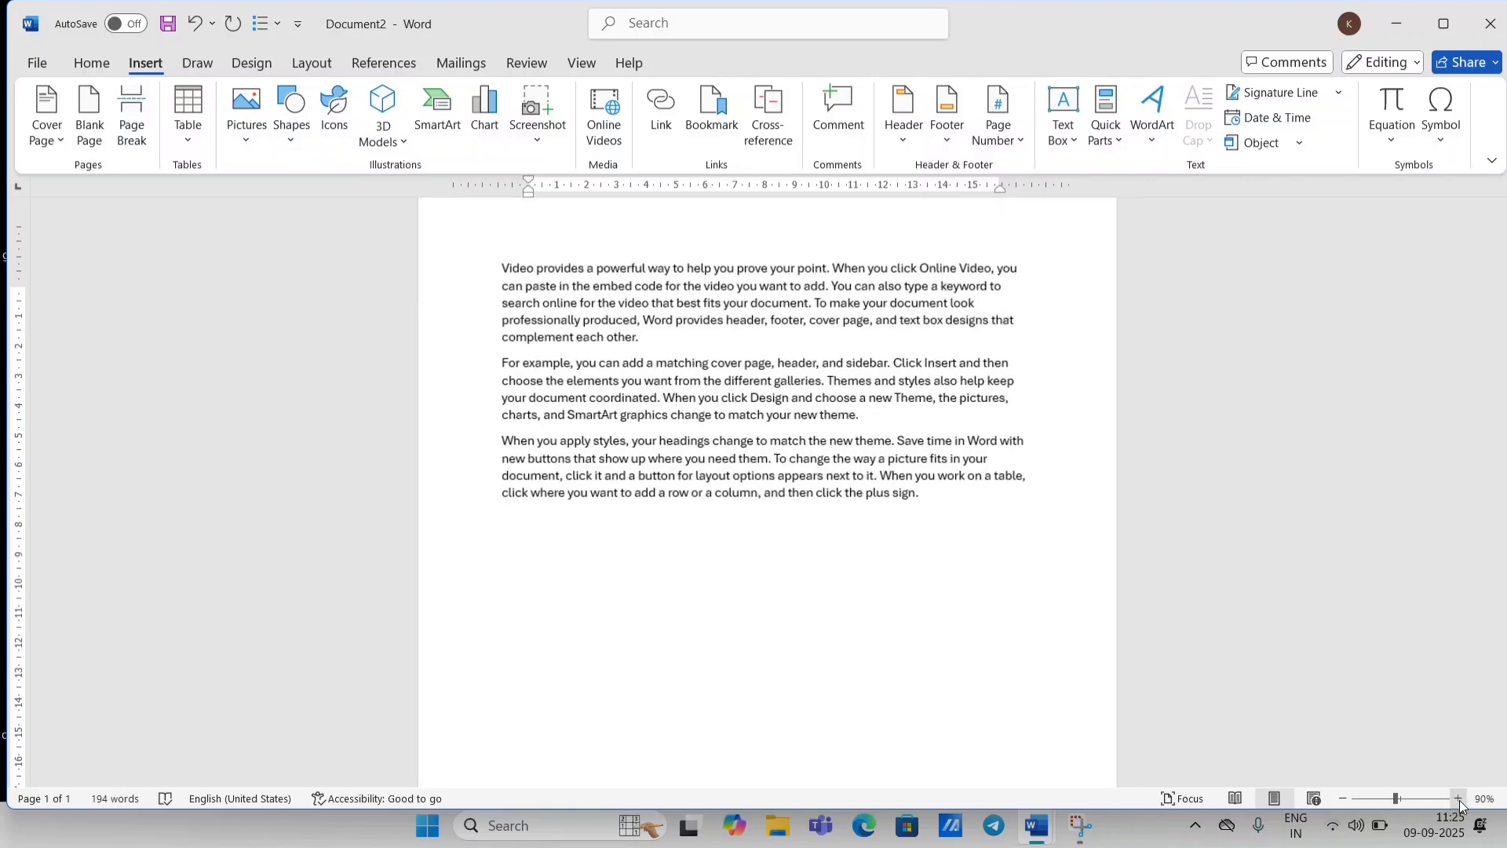
{"action": "left_click", "coordinate": [1457, 798]}
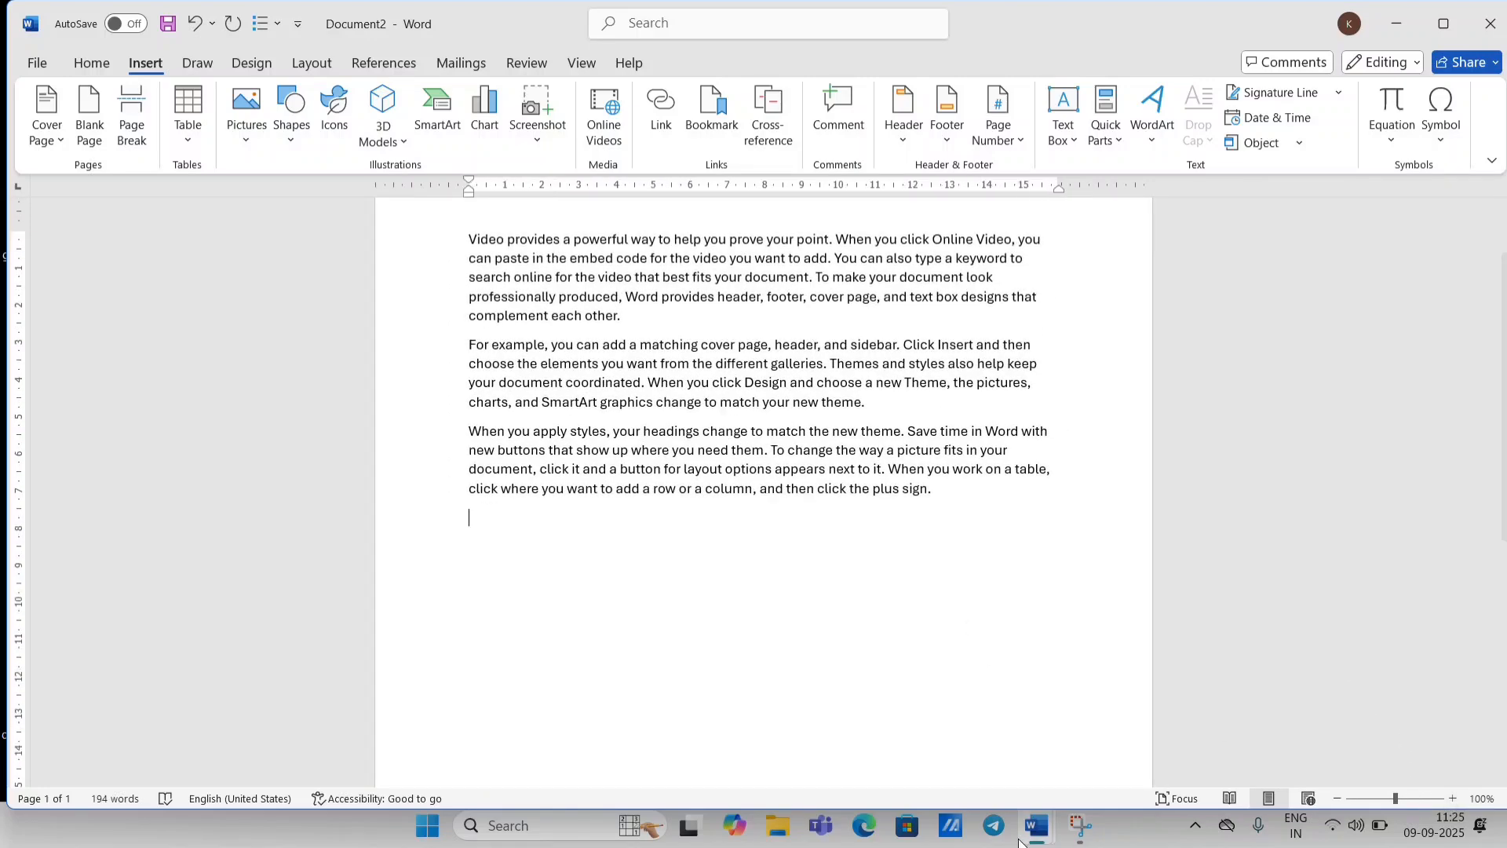
{"action": "scroll", "coordinate": [764, 616], "scroll_direction": "up", "scroll_amount": 2}
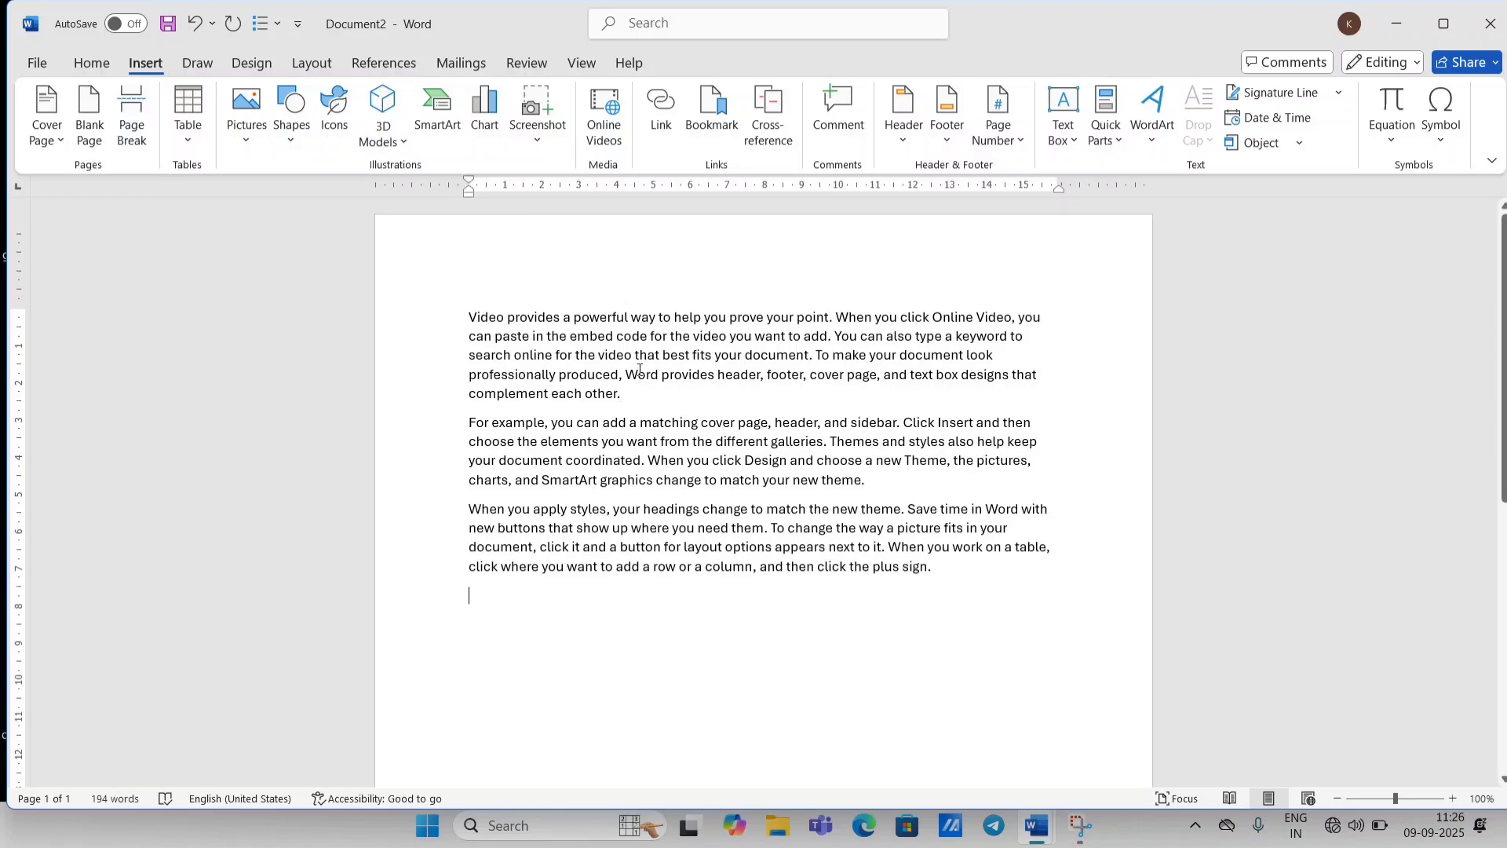
{"action": "left_click", "coordinate": [59, 142]}
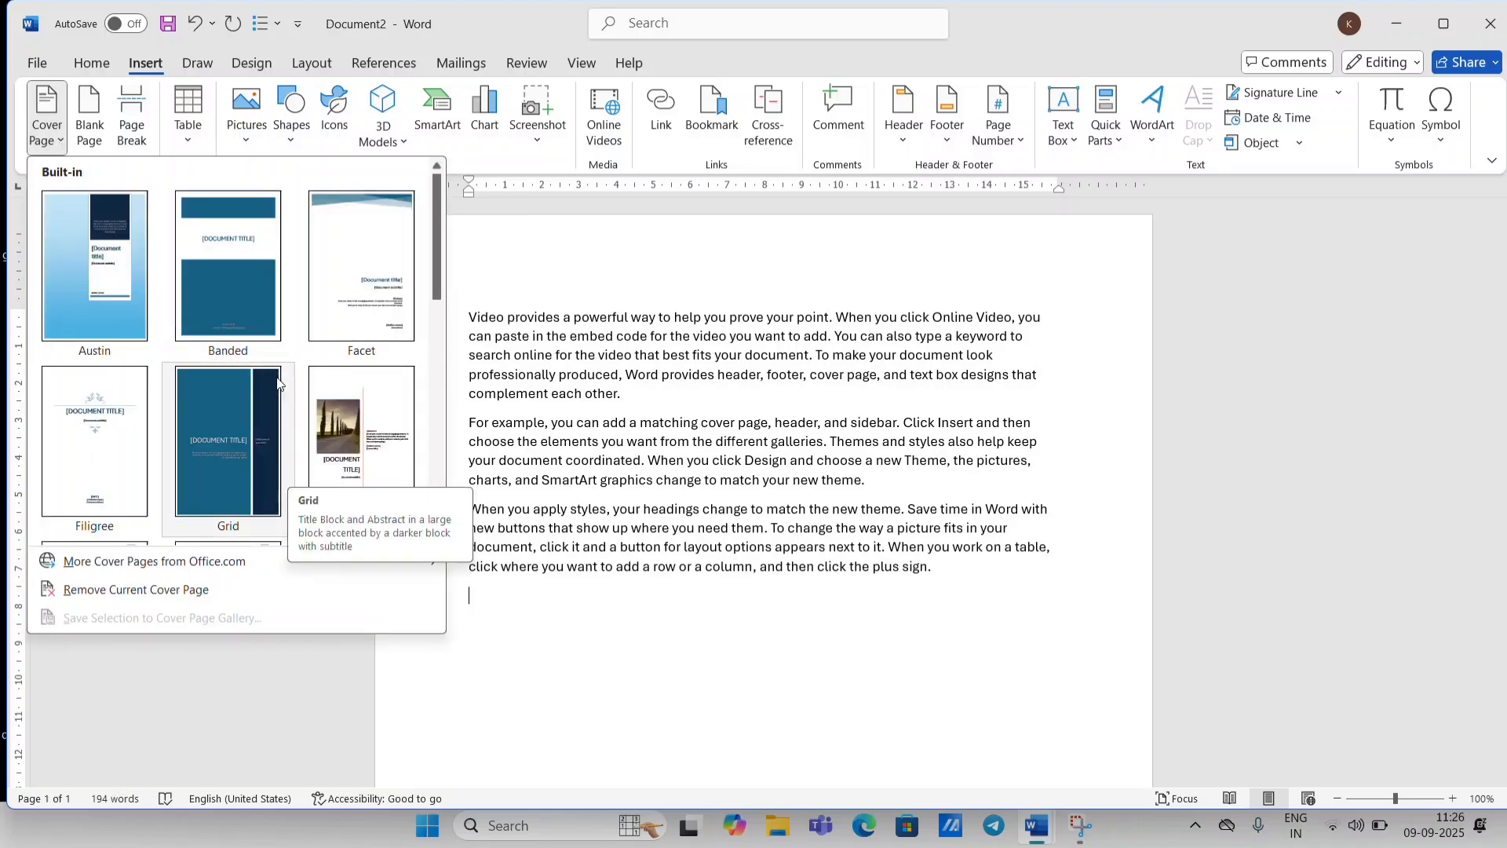
{"action": "left_click", "coordinate": [234, 281]}
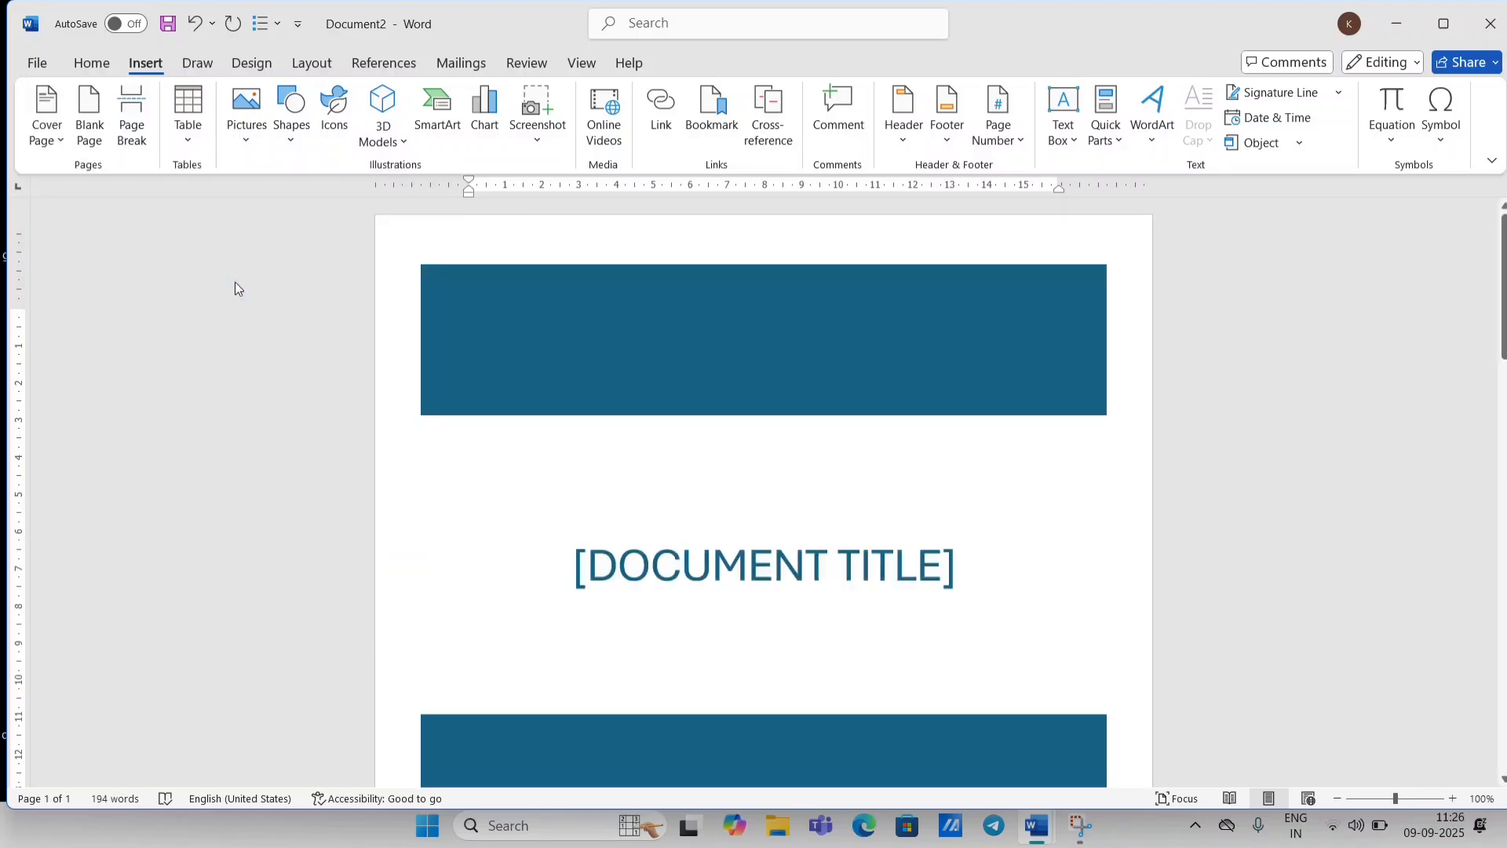
Replace the document title placeholder on the cover page with COMPUTER.
{"action": "left_click", "coordinate": [906, 575]}
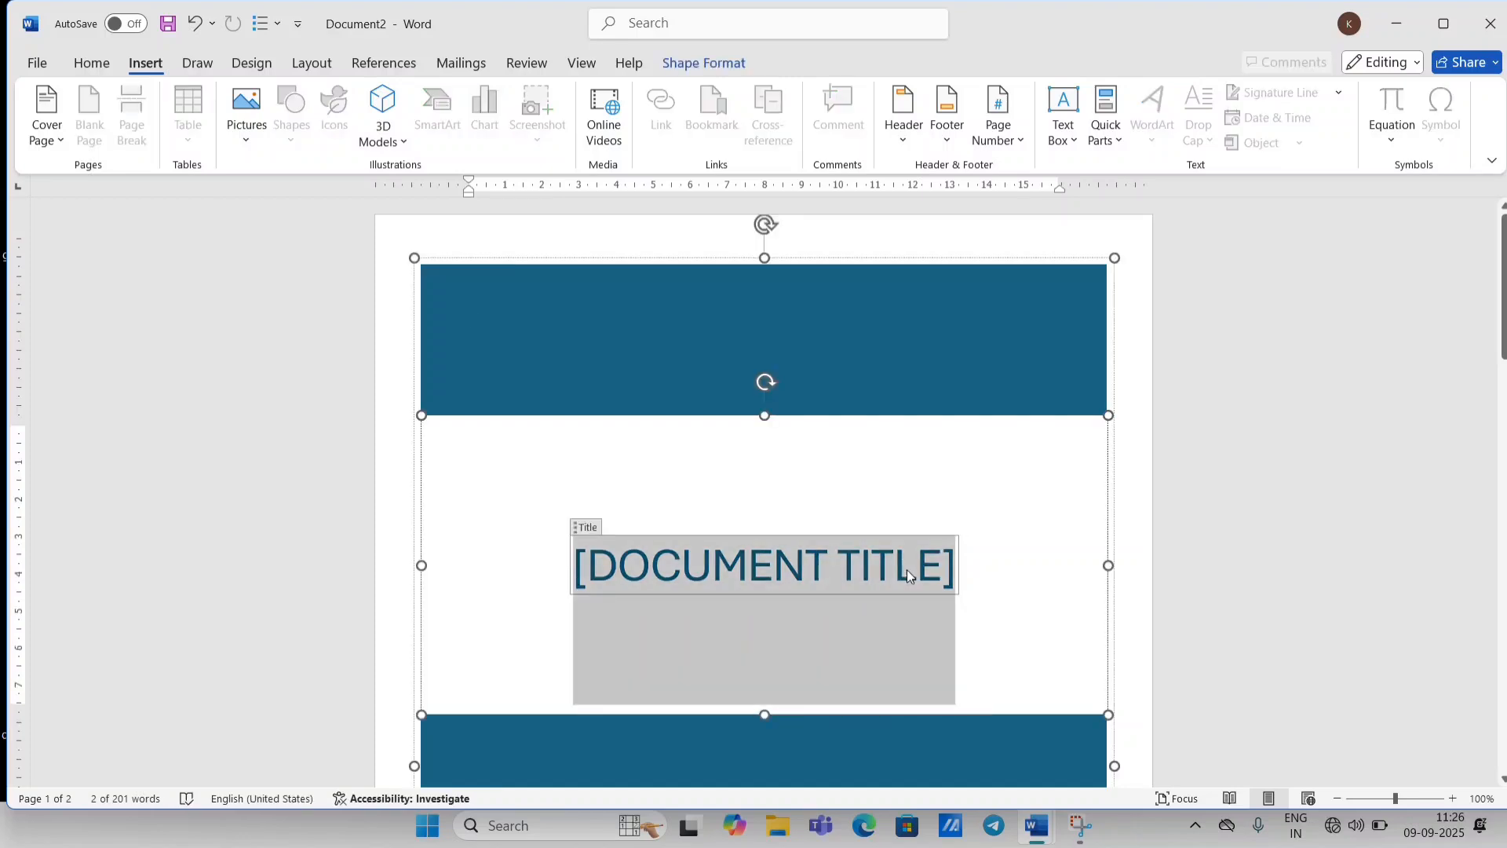
{"action": "key", "text": "BackSpace"}
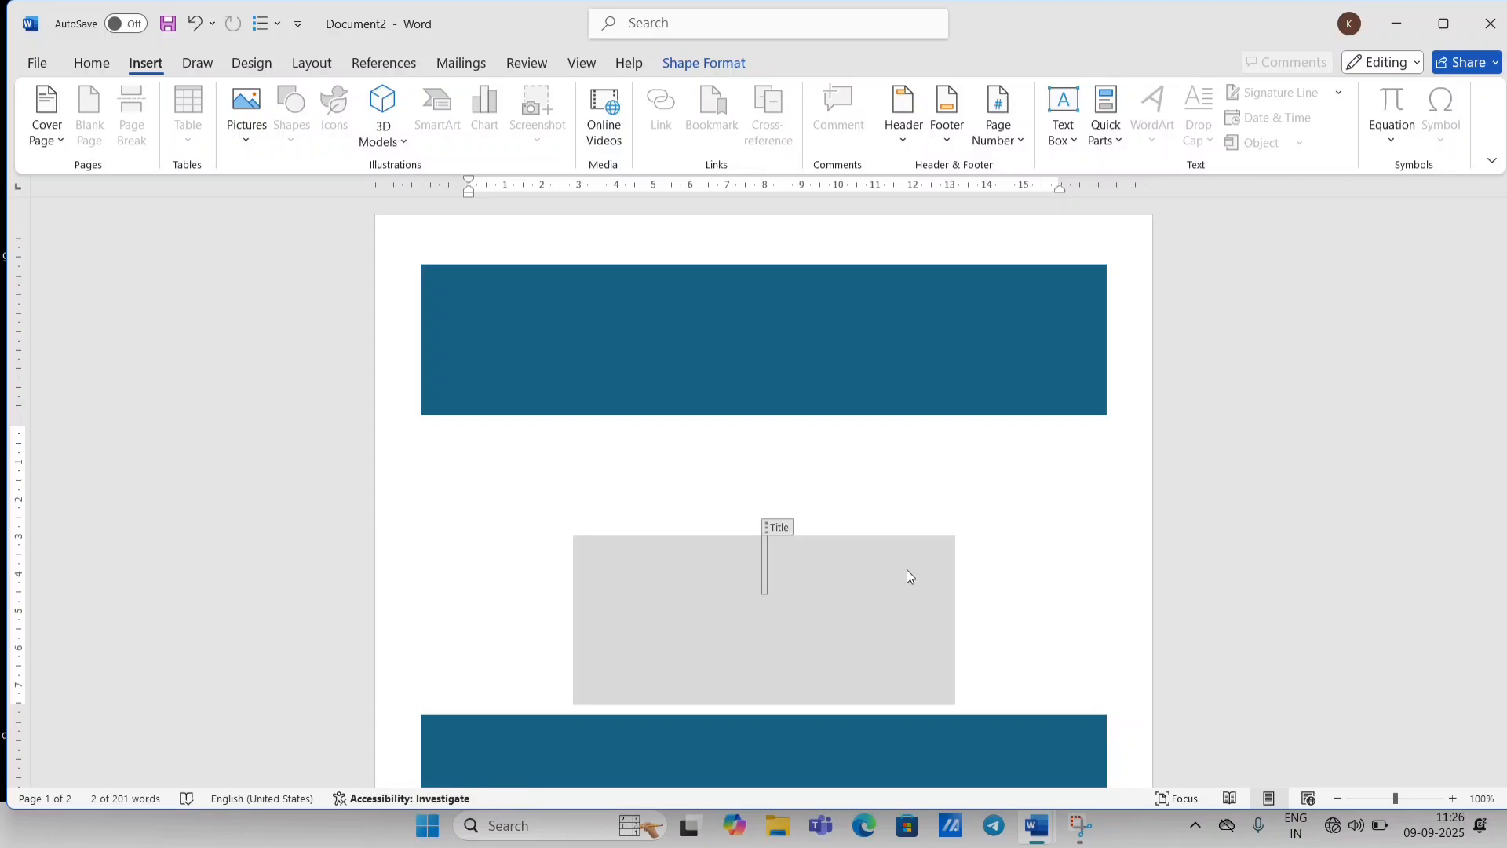
{"action": "type", "text": "CM"}
{"action": "key", "text": "BackSpace"}
{"action": "type", "text": "O"}
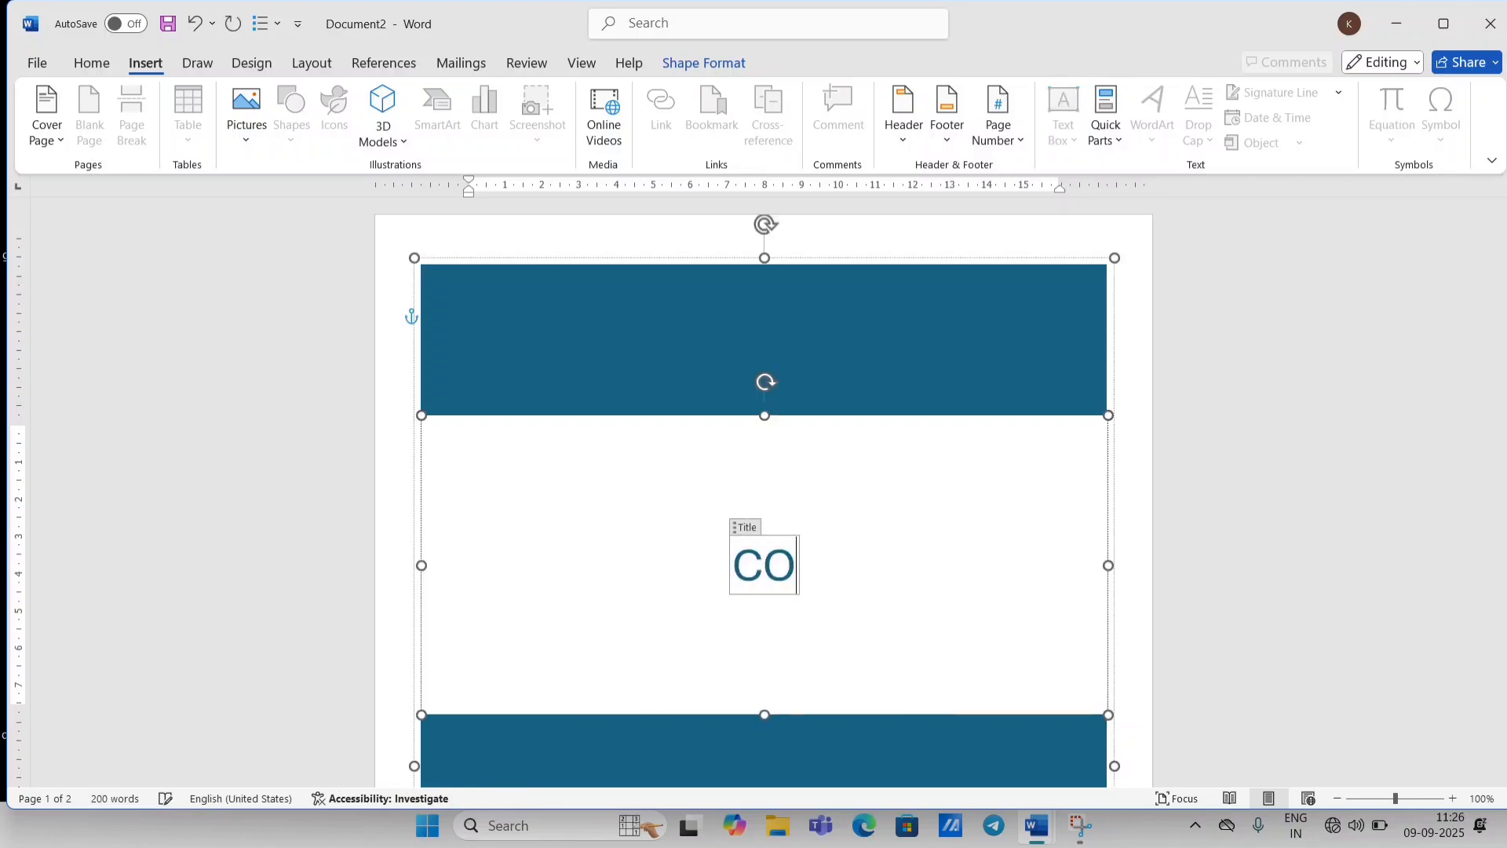
{"action": "type", "text": "MPUTER"}
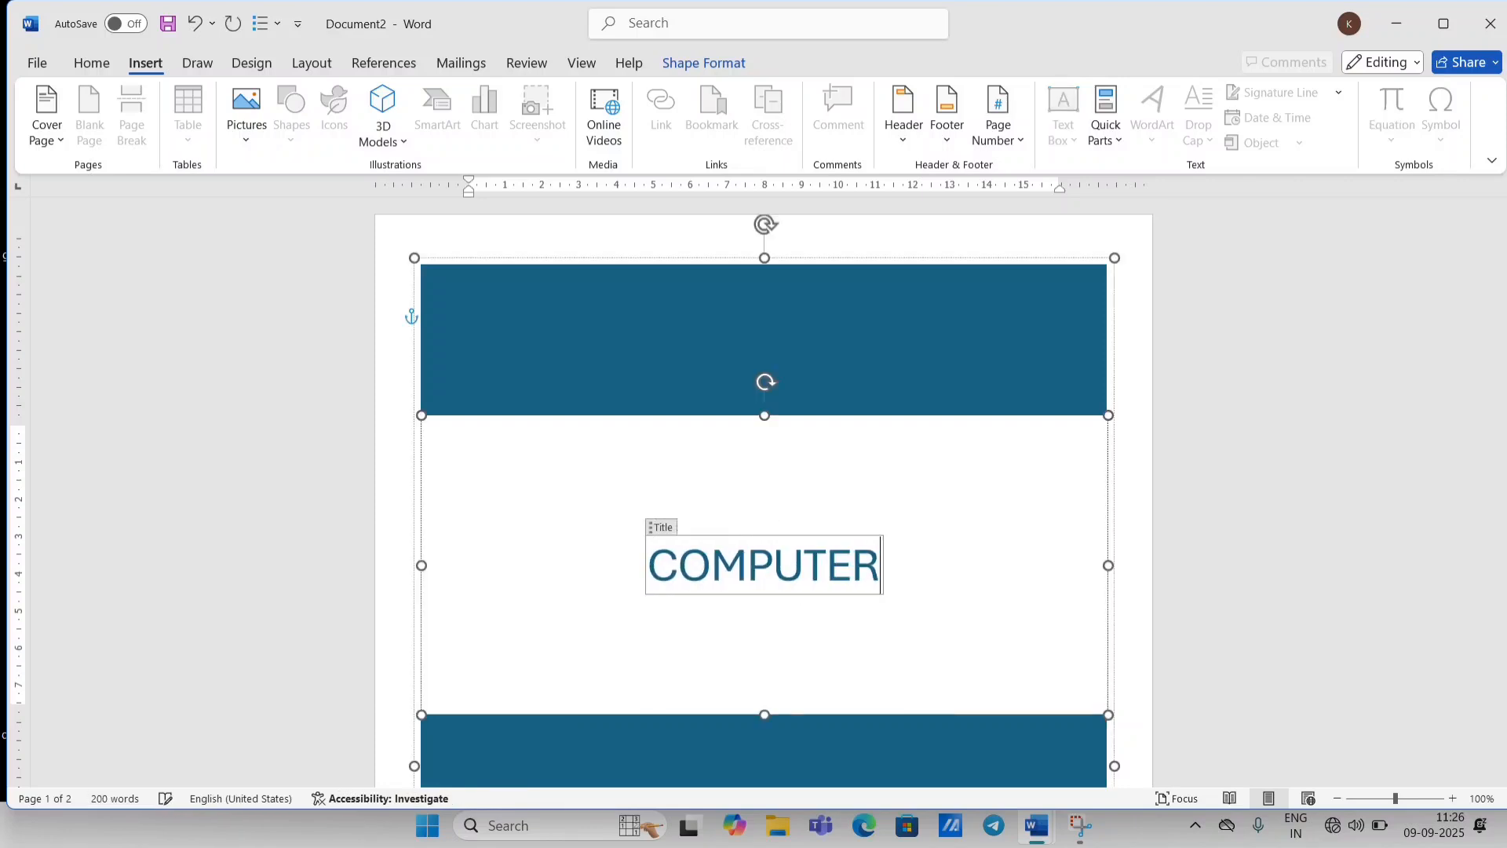
Fill in the company name placeholder at the bottom of the cover page.
{"action": "scroll", "coordinate": [764, 487], "scroll_direction": "down", "scroll_amount": 8}
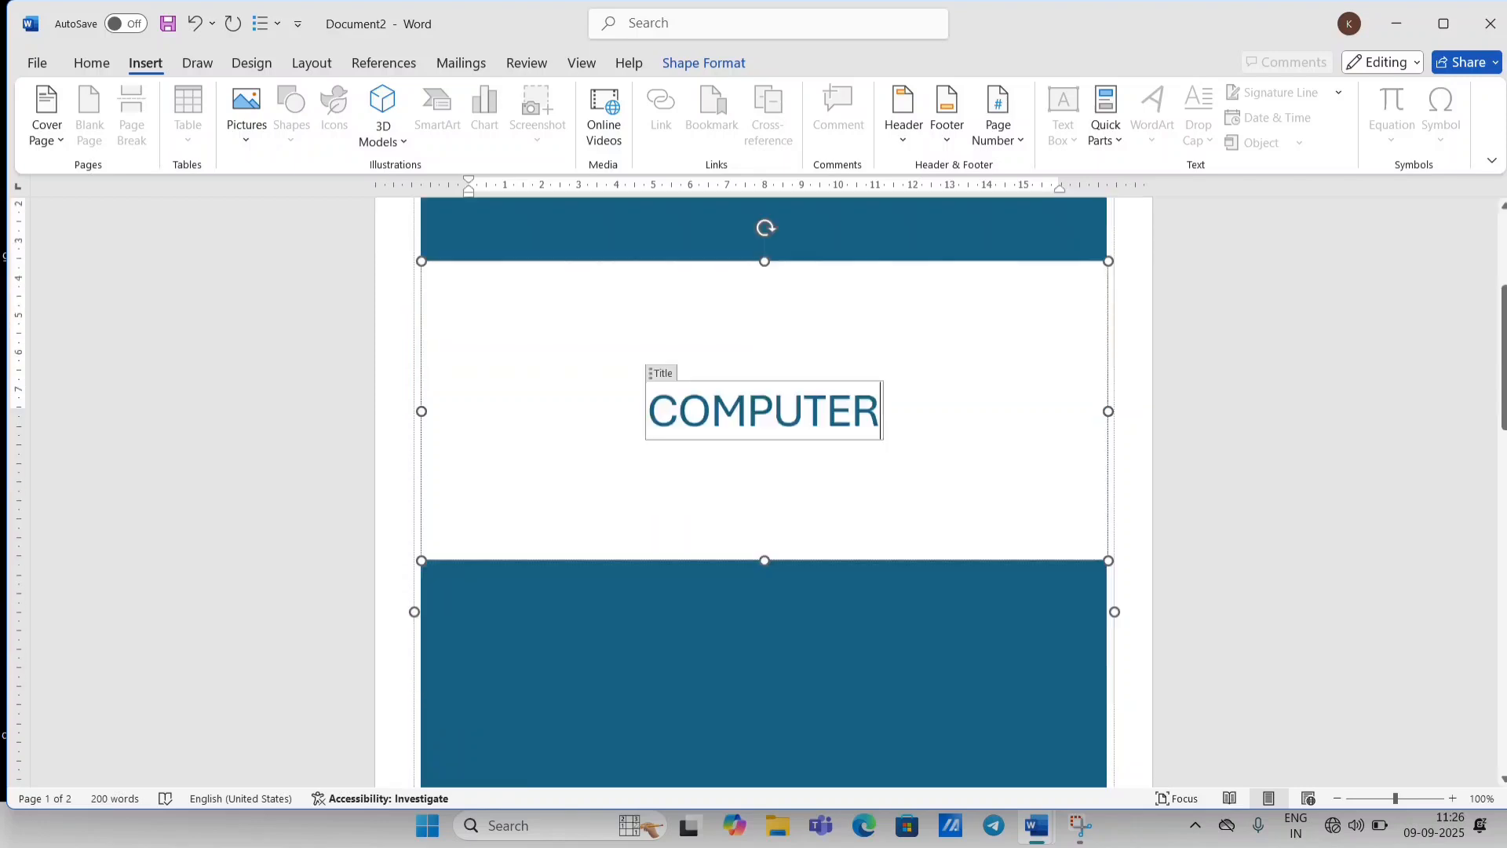
{"action": "scroll", "coordinate": [764, 486], "scroll_direction": "down", "scroll_amount": 2}
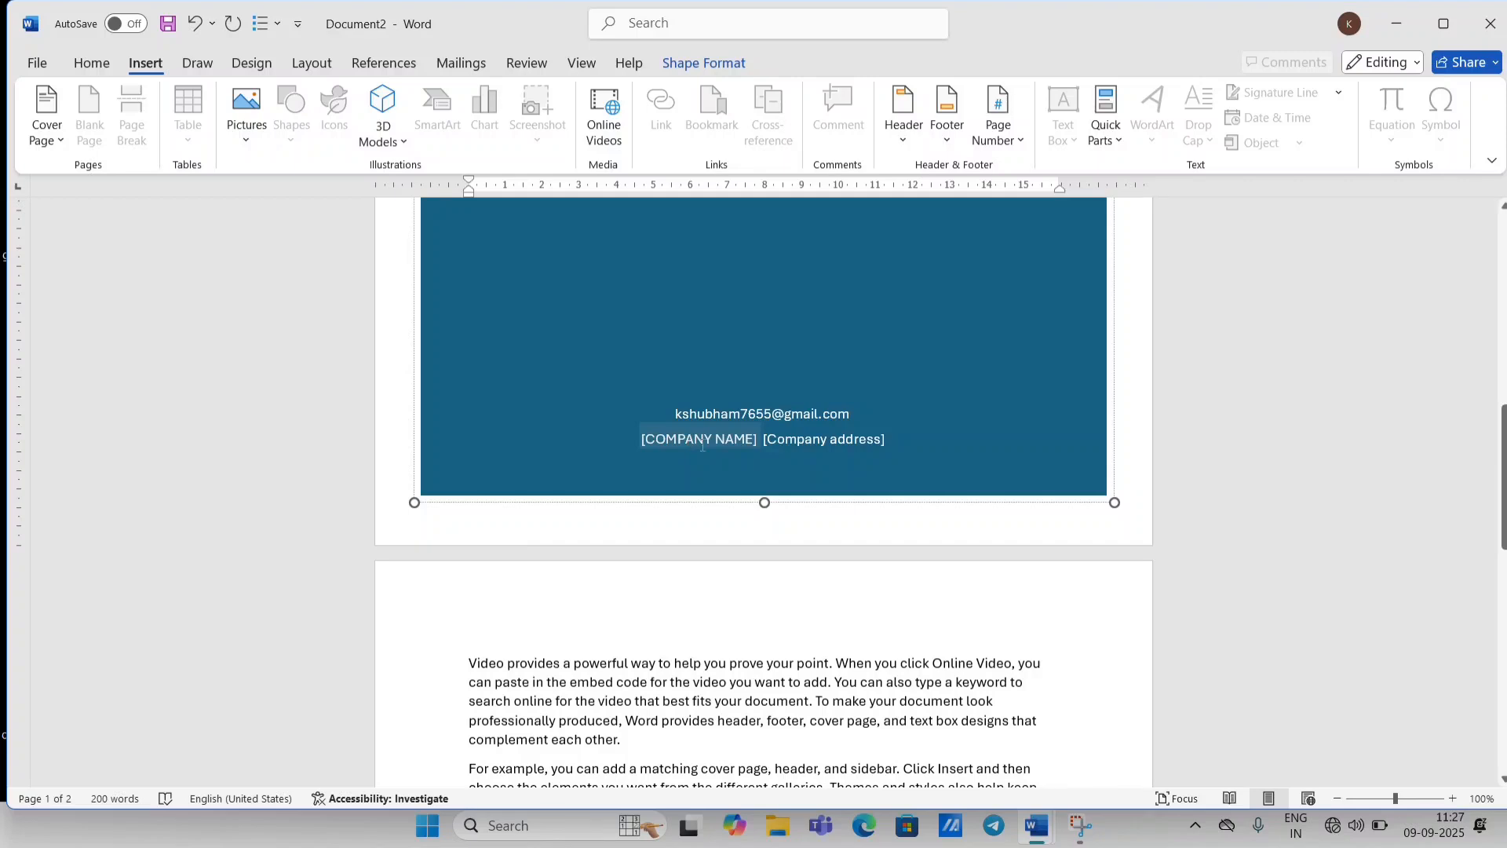
{"action": "left_click", "coordinate": [662, 437]}
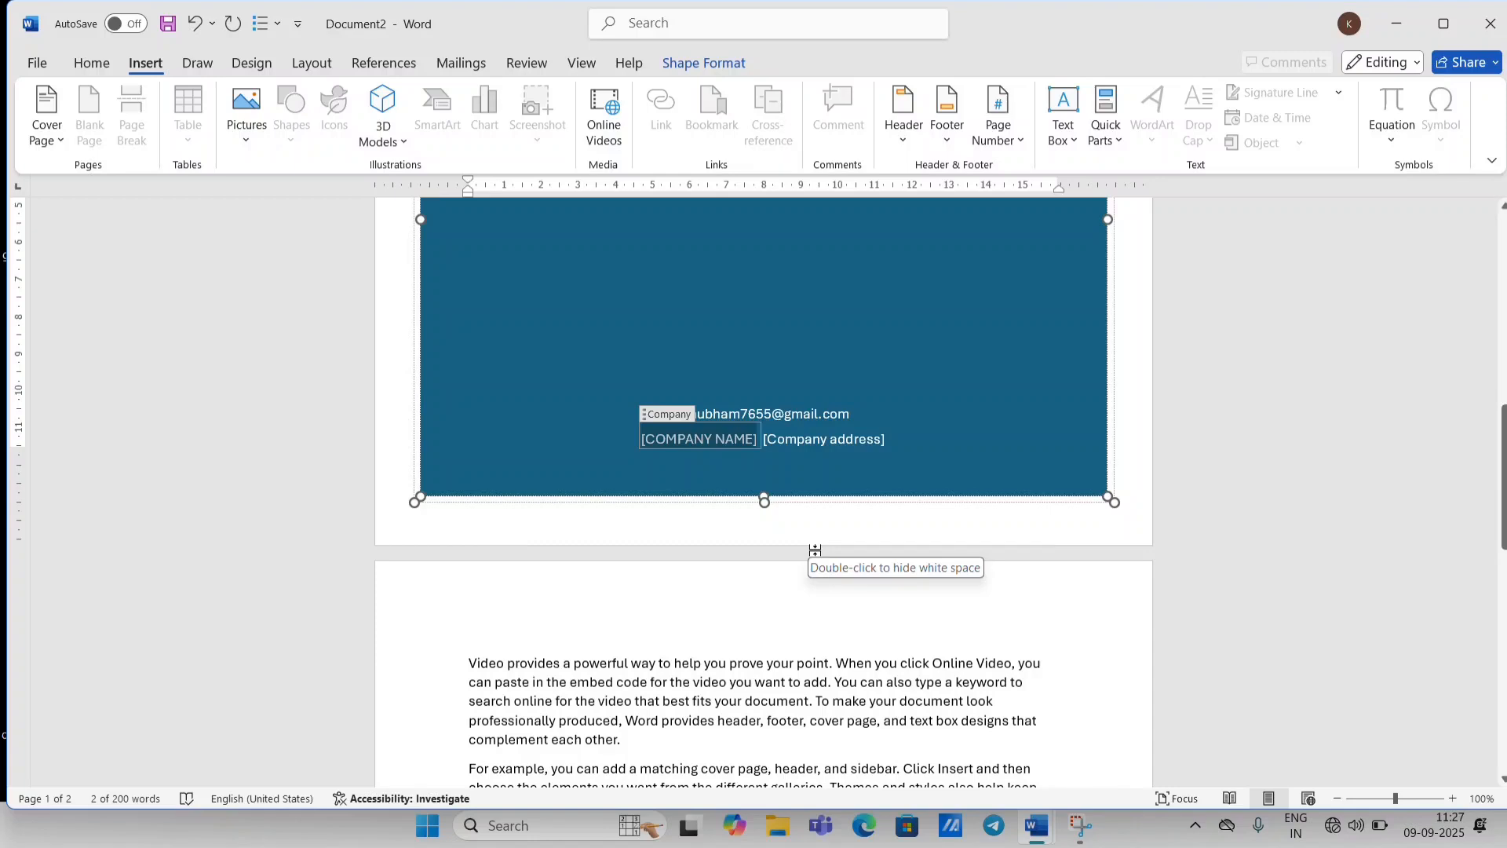
{"action": "left_click", "coordinate": [678, 439]}
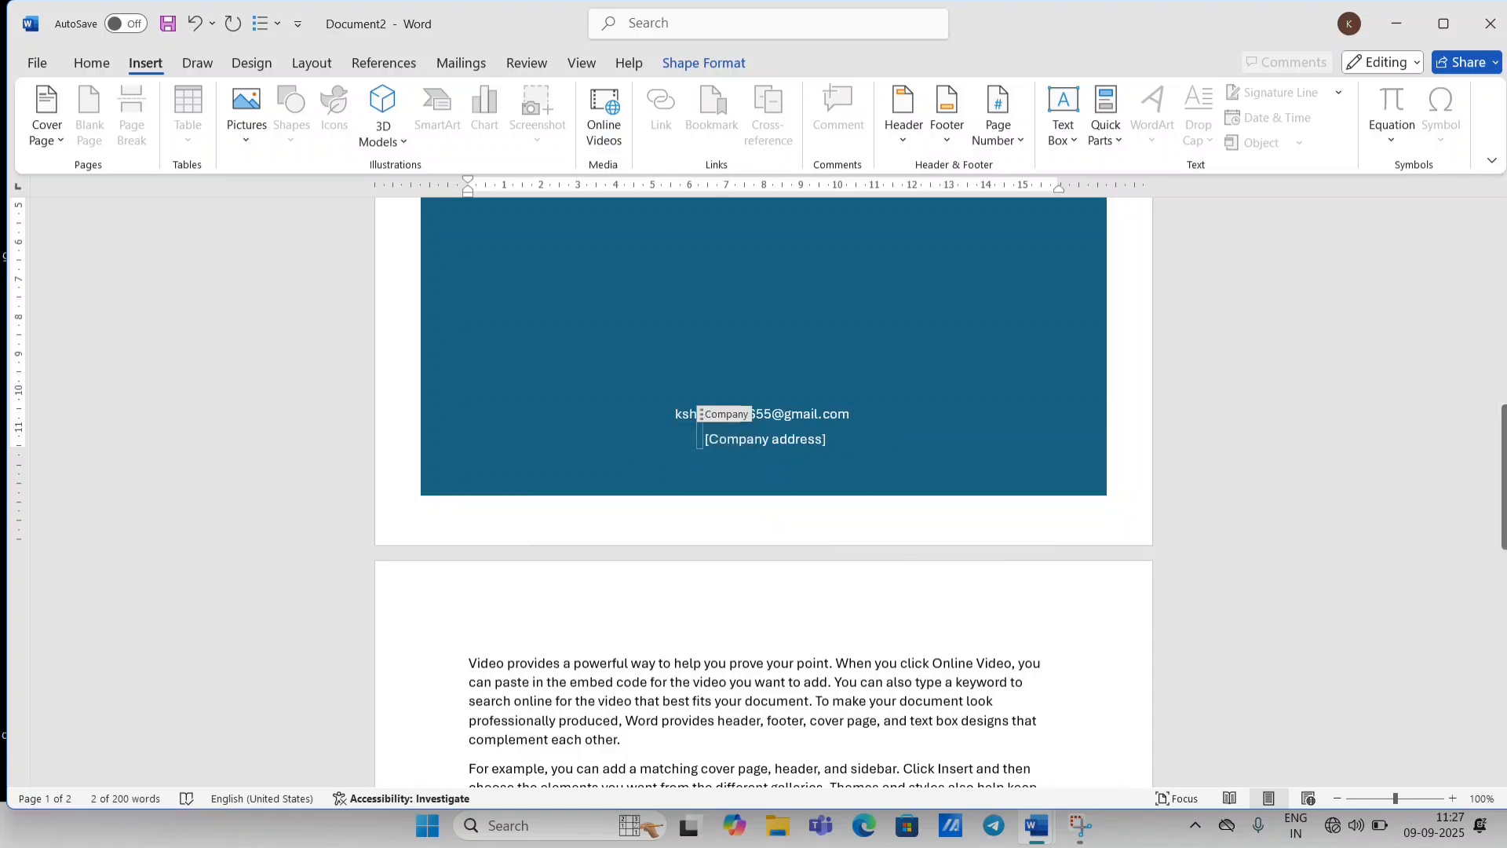
{"action": "type", "text": "K"}
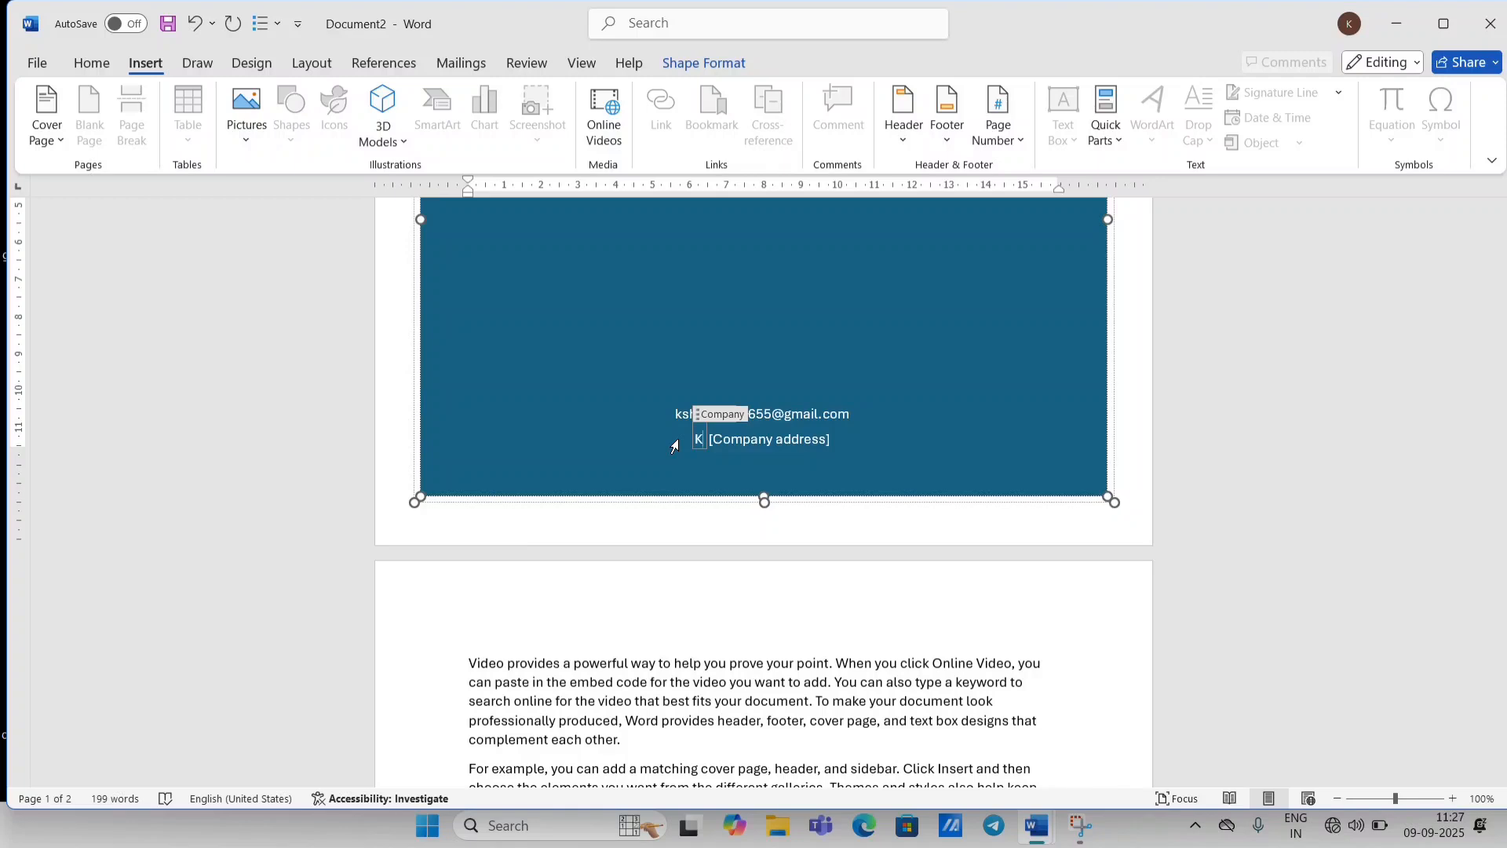
{"action": "type", "text": "M "}
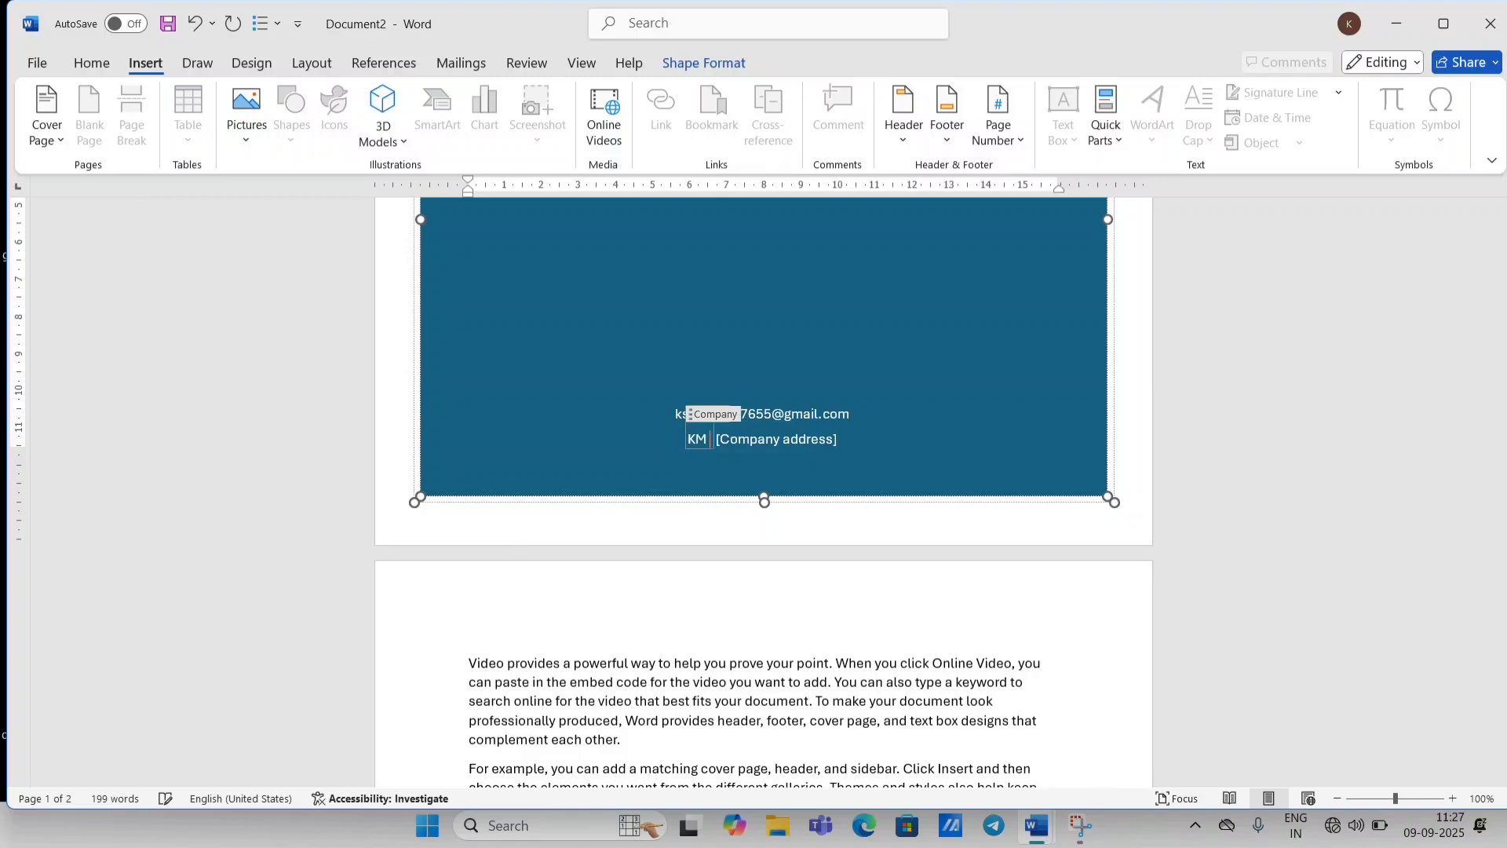
{"action": "type", "text": "SHONA"}
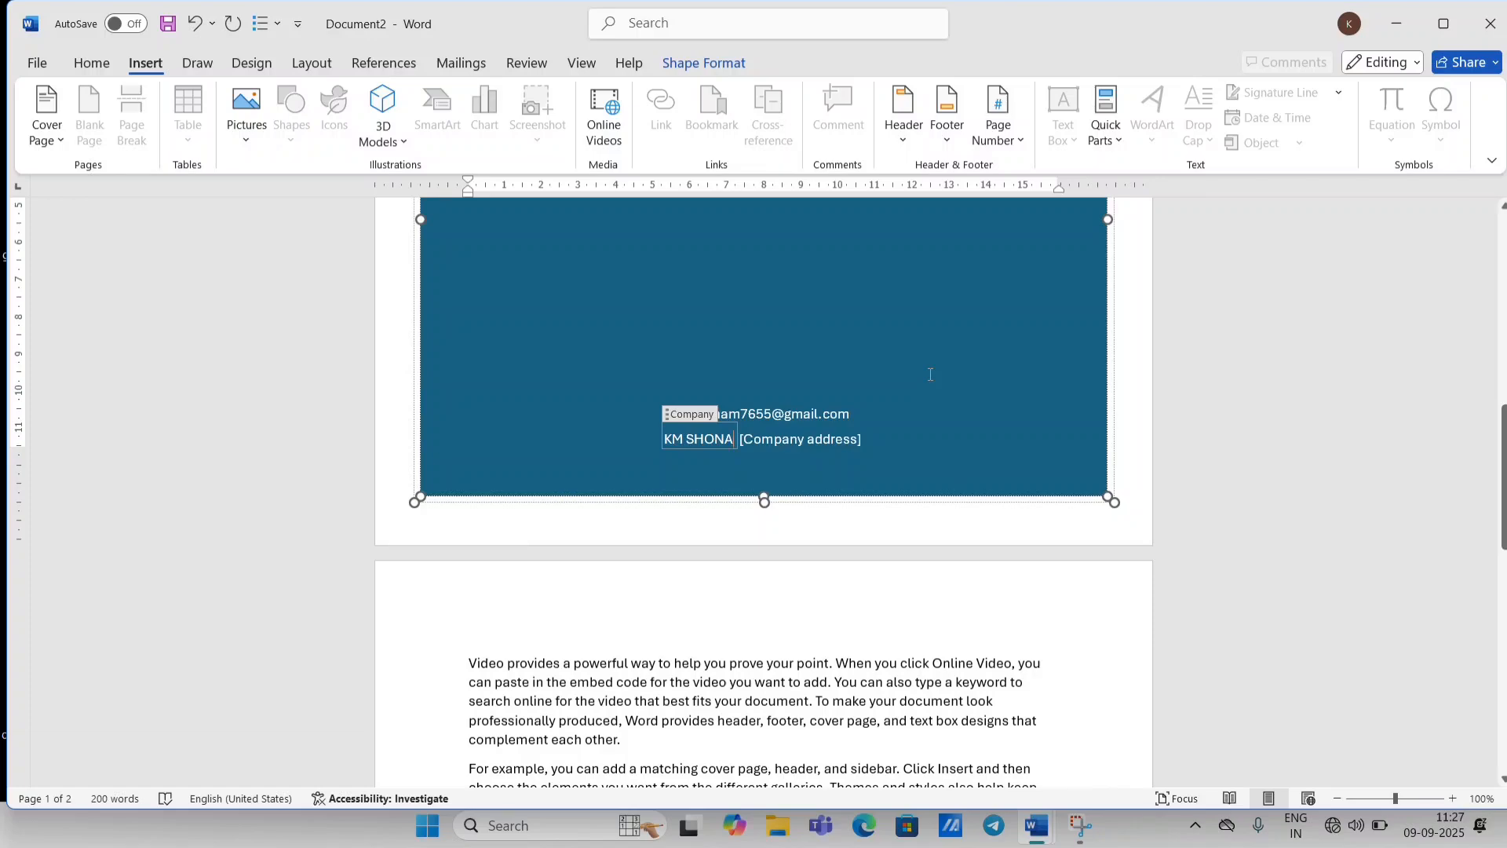
{"action": "left_click", "coordinate": [945, 502]}
Look over the finished cover page and the sample text on the page following it.
{"action": "scroll", "coordinate": [919, 236], "scroll_direction": "up", "scroll_amount": 1}
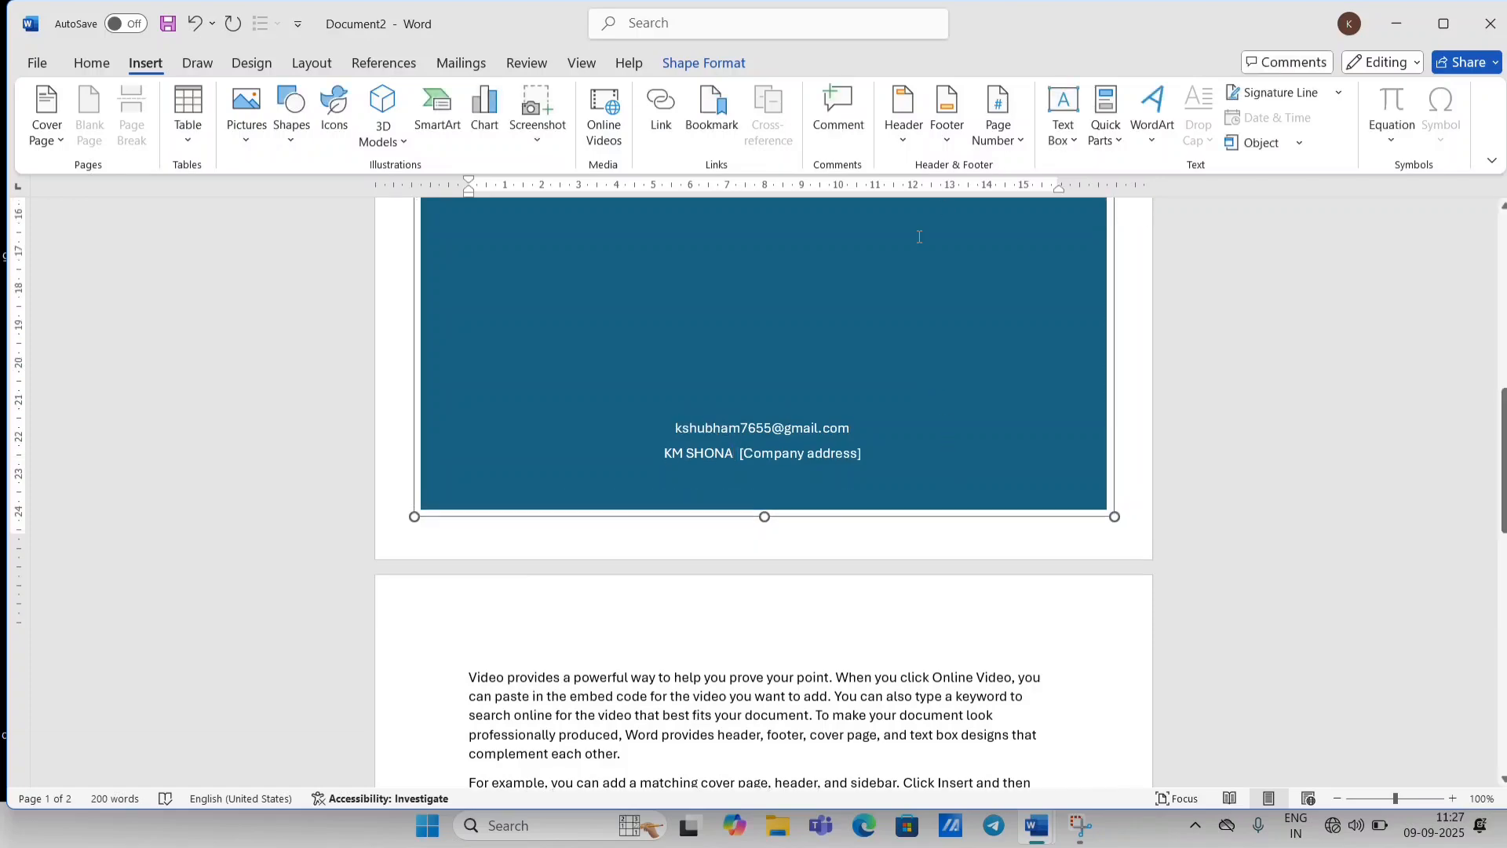
{"action": "scroll", "coordinate": [919, 237], "scroll_direction": "up", "scroll_amount": 10}
{"action": "scroll", "coordinate": [919, 236], "scroll_direction": "down", "scroll_amount": 6}
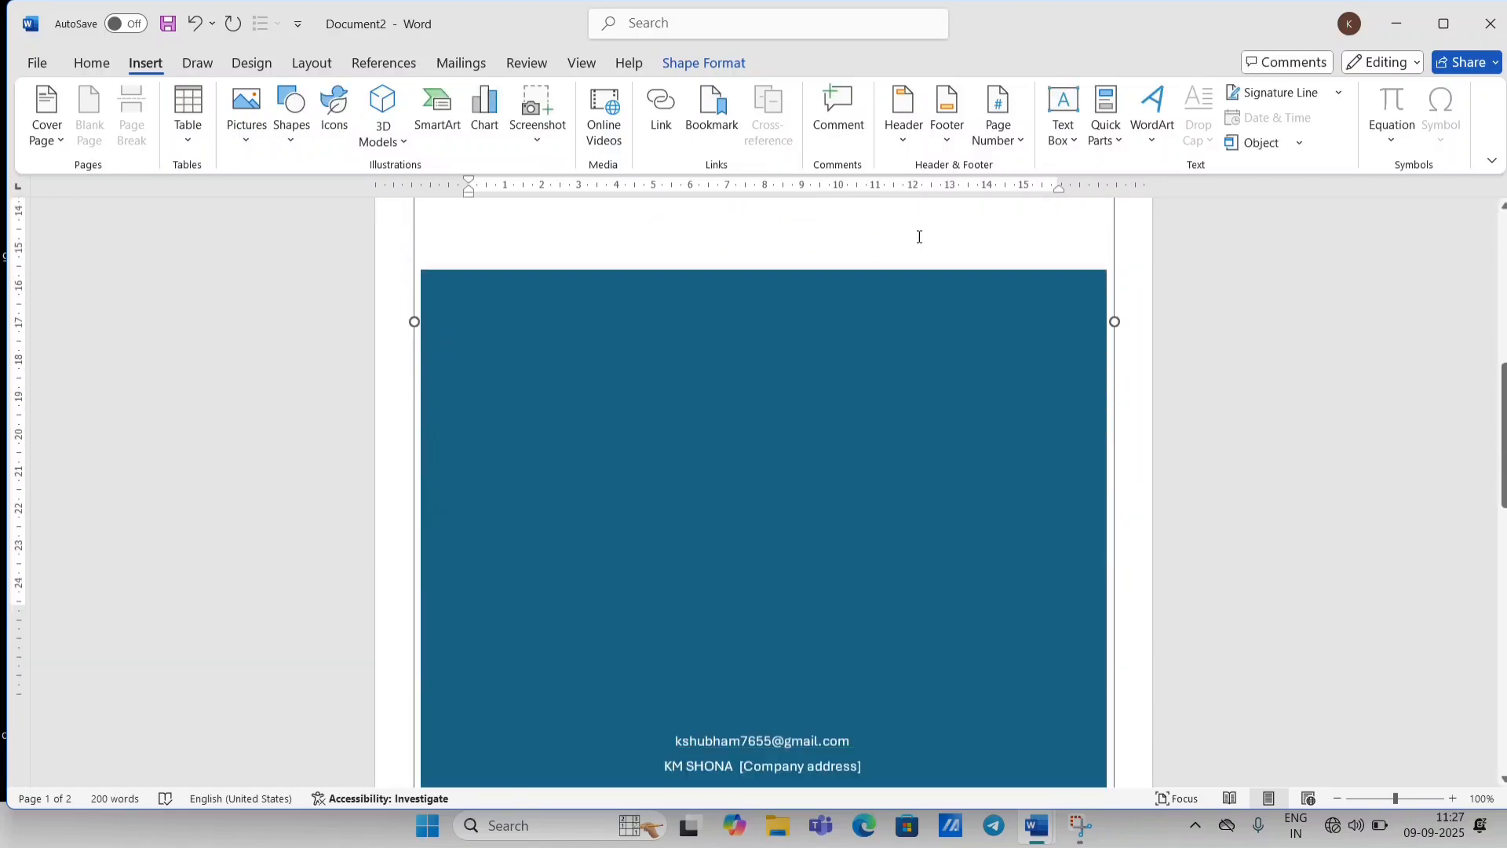
{"action": "scroll", "coordinate": [919, 236], "scroll_direction": "down", "scroll_amount": 12}
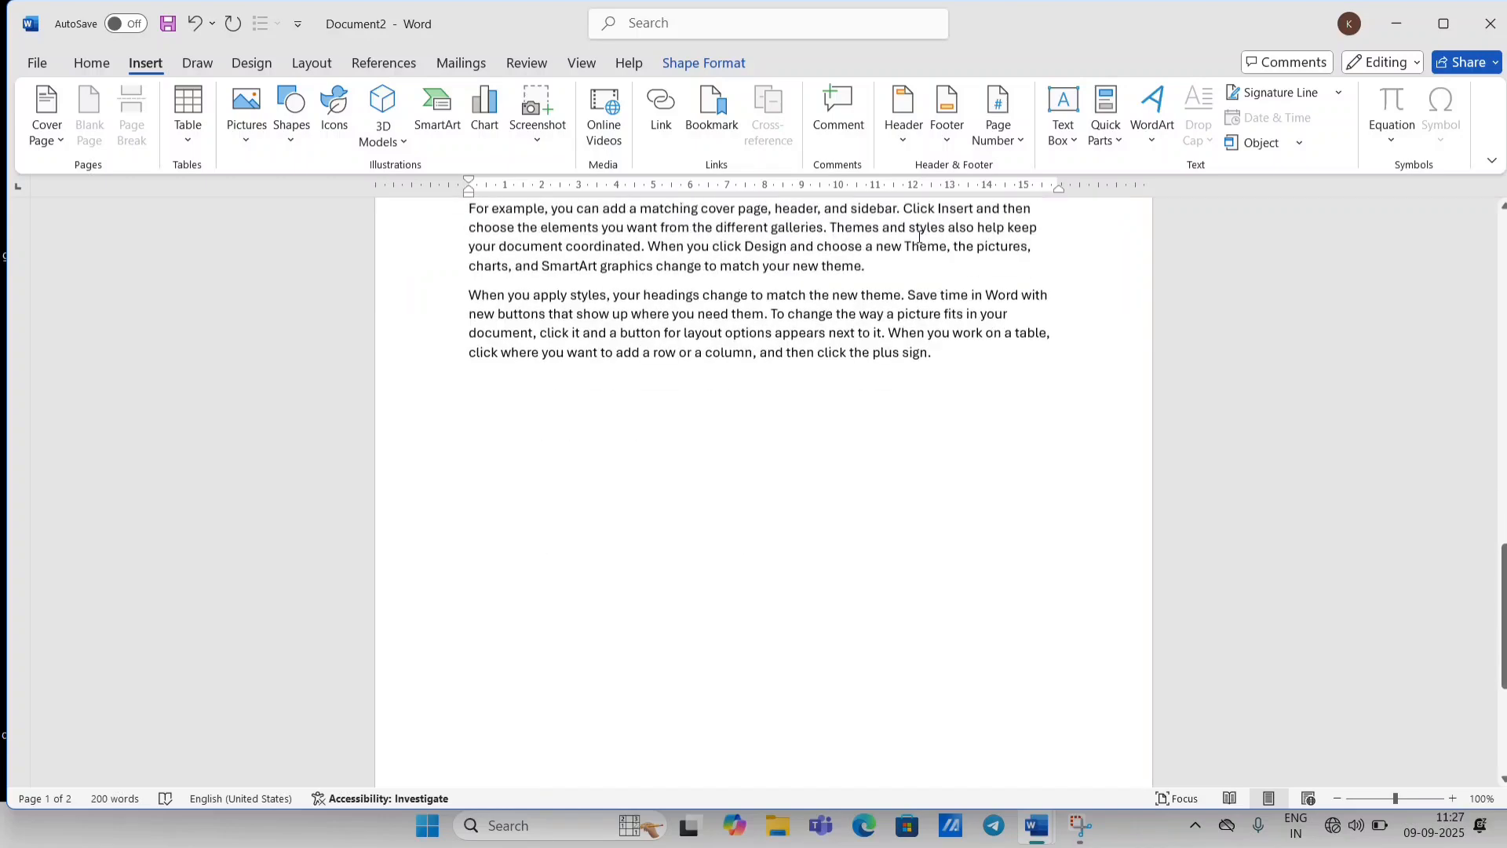
{"action": "scroll", "coordinate": [919, 236], "scroll_direction": "up", "scroll_amount": 7}
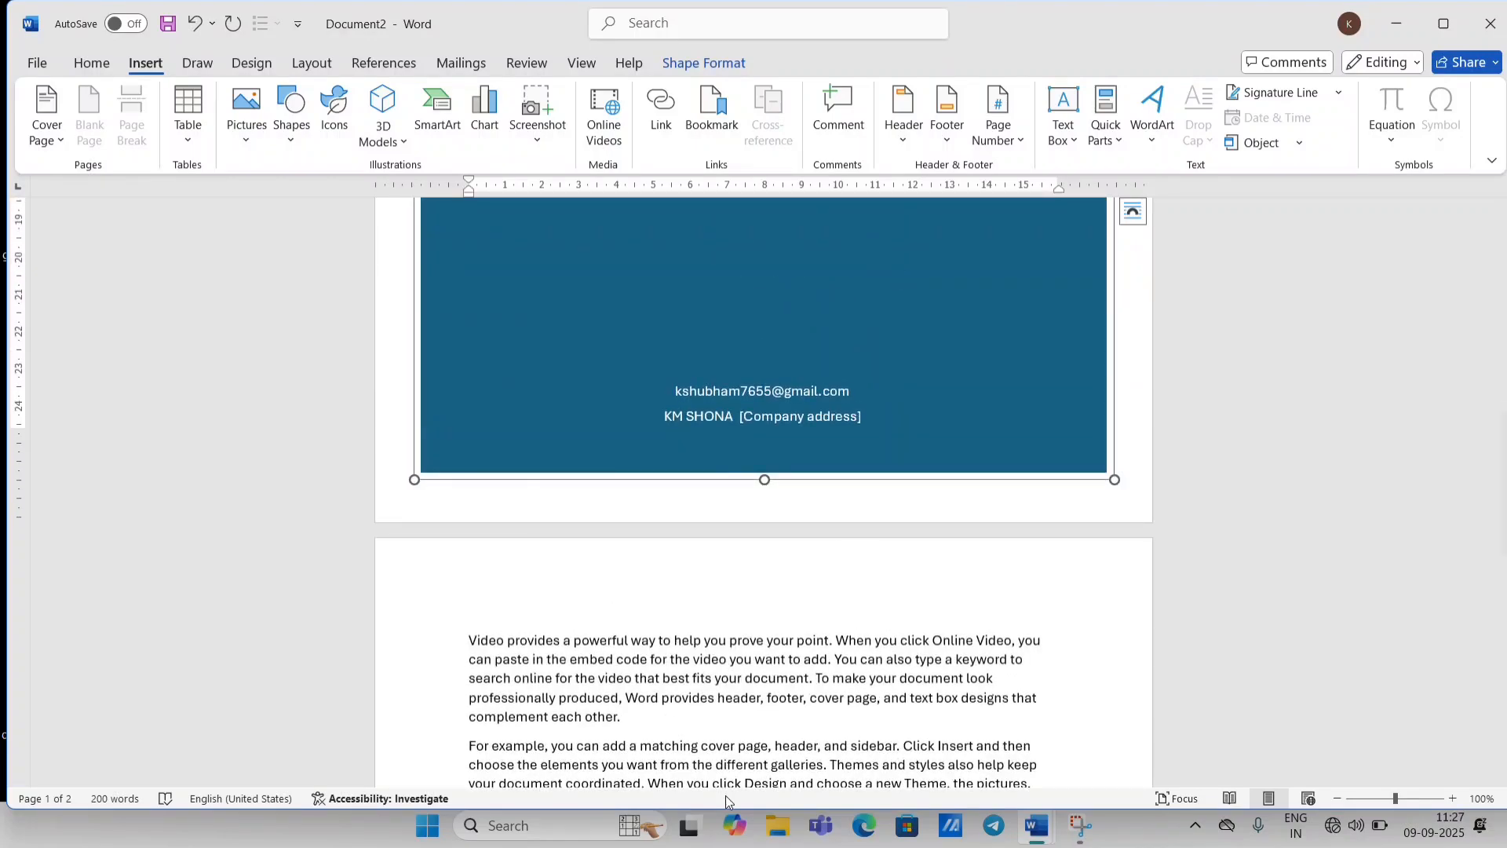
{"action": "scroll", "coordinate": [726, 780], "scroll_direction": "down", "scroll_amount": 8}
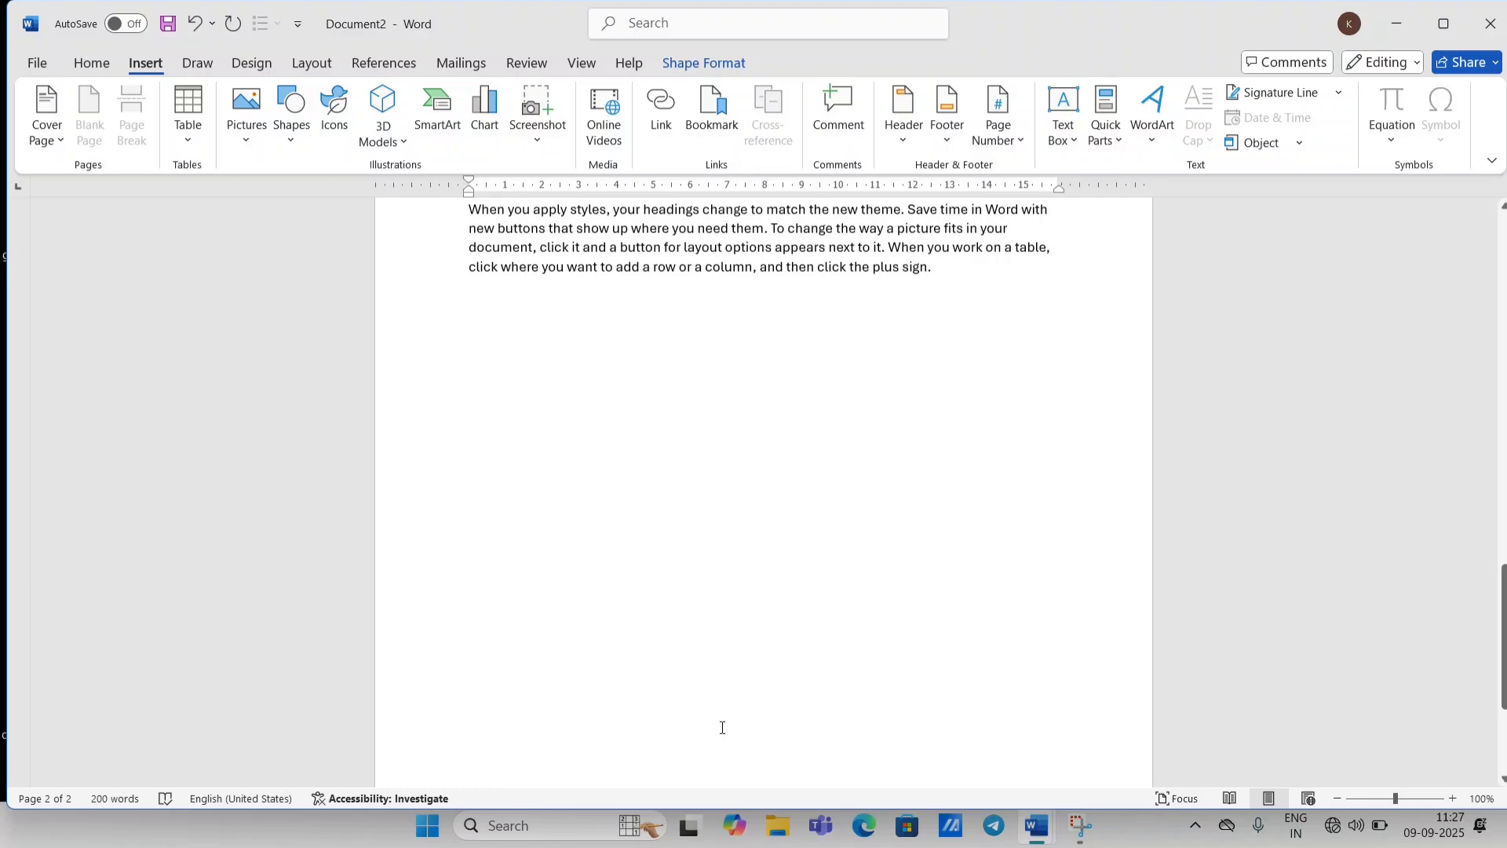
{"action": "scroll", "coordinate": [722, 727], "scroll_direction": "up", "scroll_amount": 1}
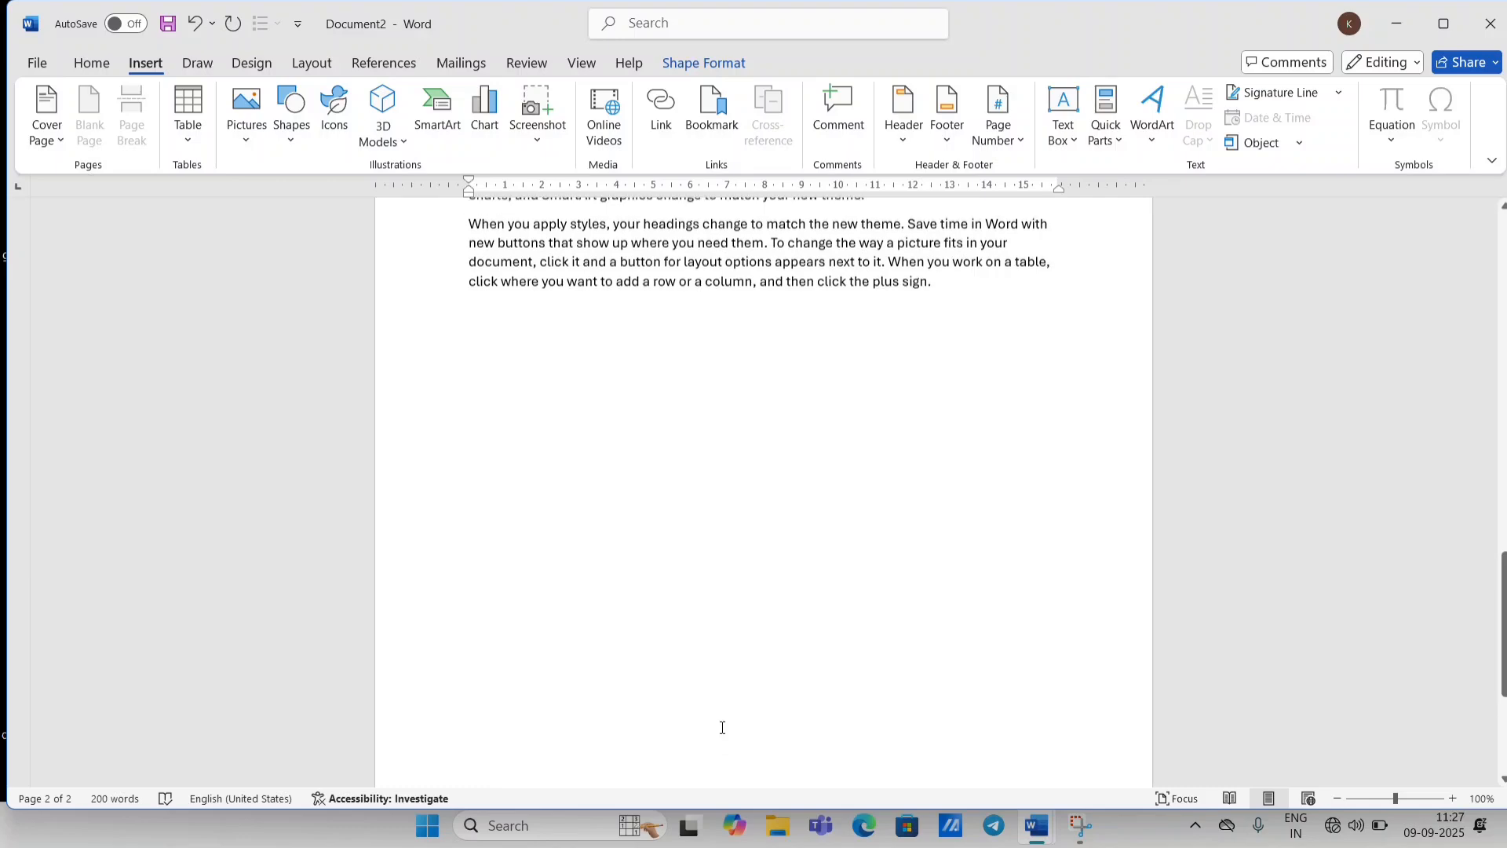
{"action": "scroll", "coordinate": [722, 728], "scroll_direction": "up", "scroll_amount": 10}
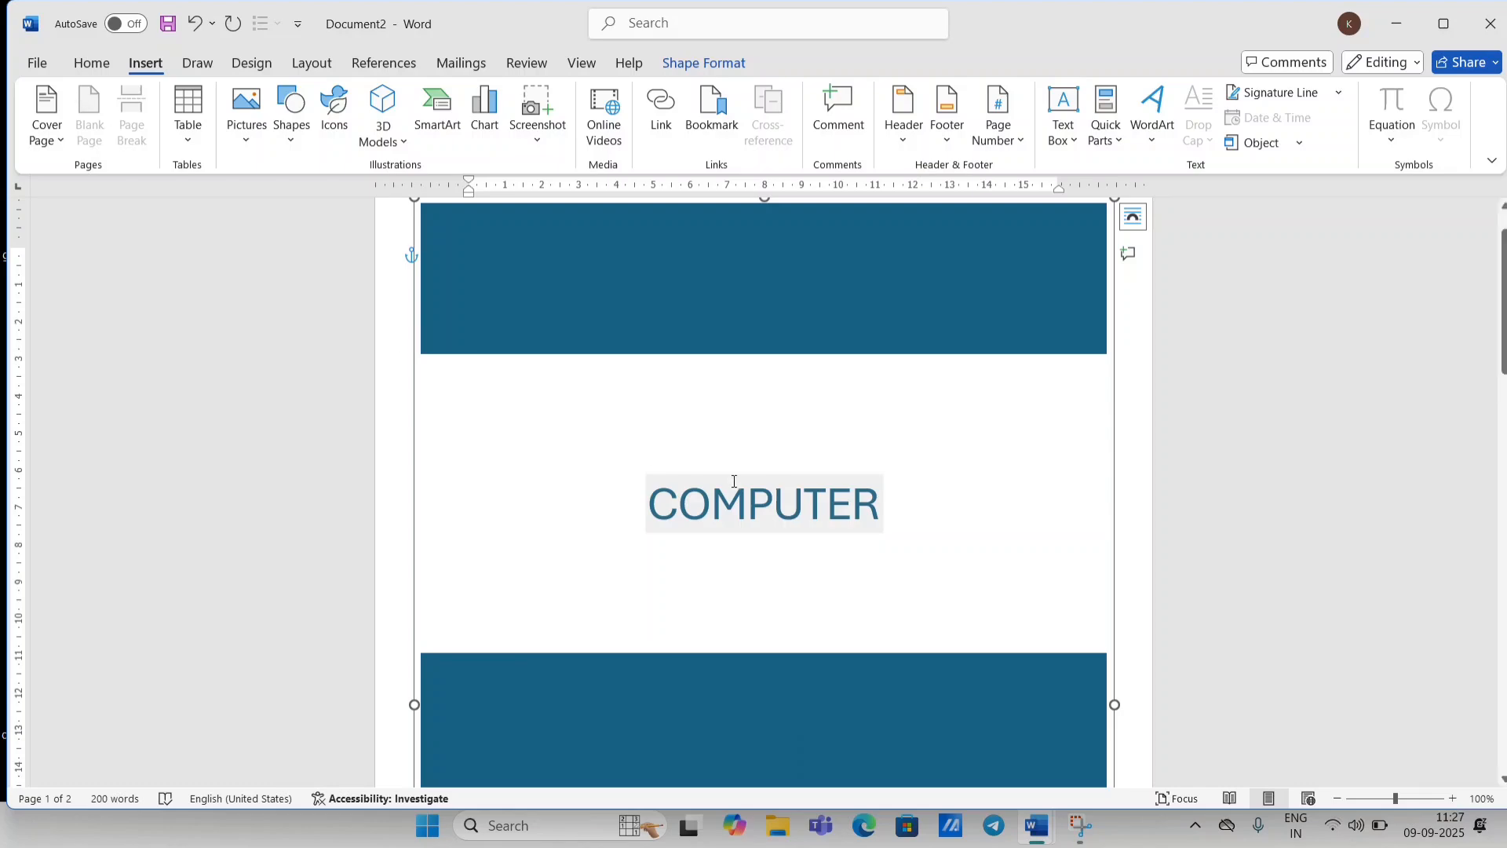
{"action": "scroll", "coordinate": [734, 481], "scroll_direction": "down", "scroll_amount": 15}
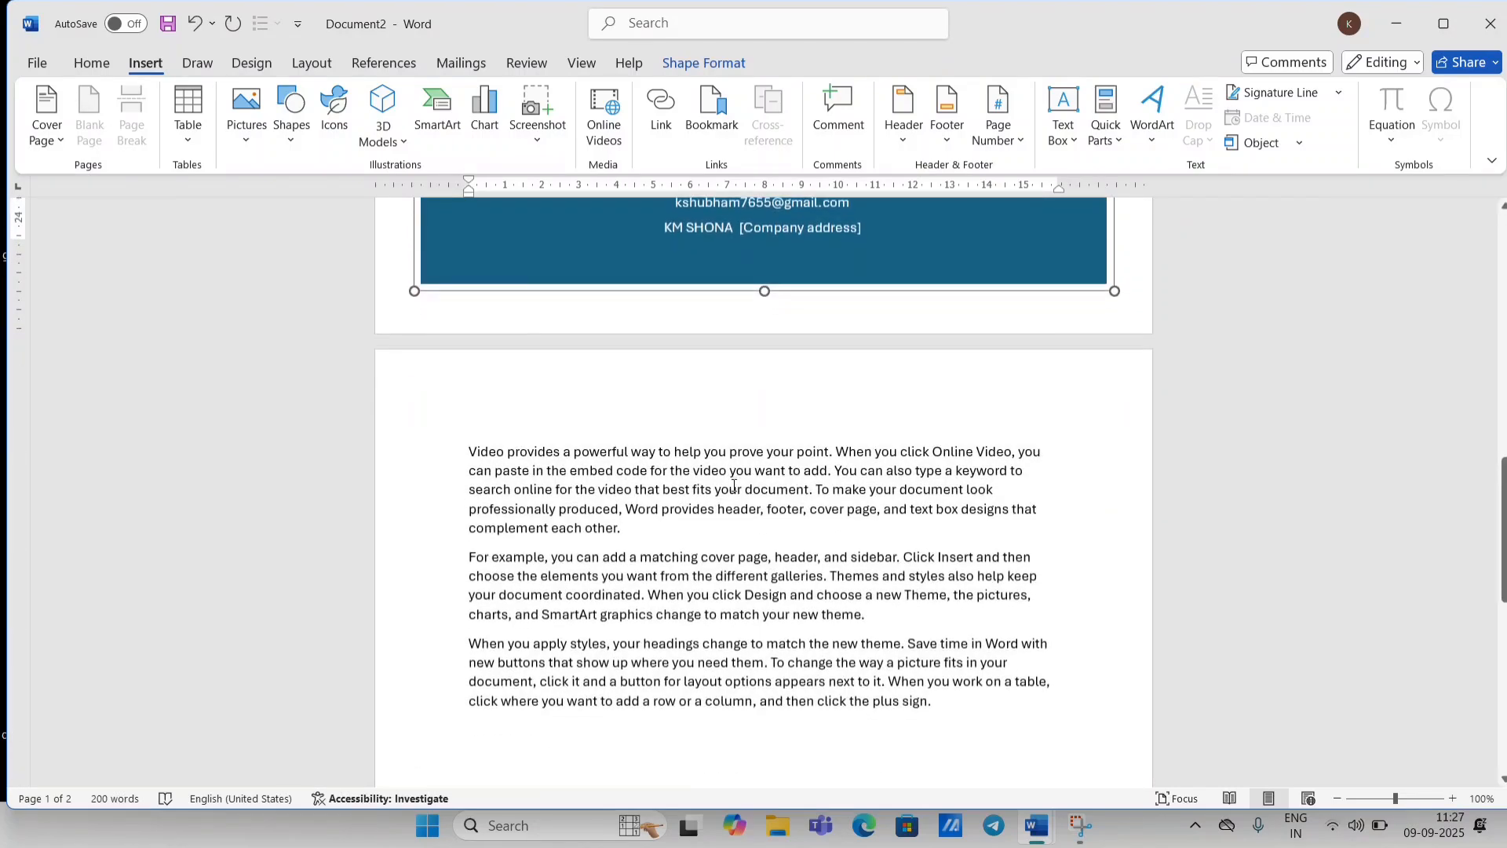
{"action": "left_click", "coordinate": [734, 484]}
{"action": "scroll", "coordinate": [822, 596], "scroll_direction": "down", "scroll_amount": 6}
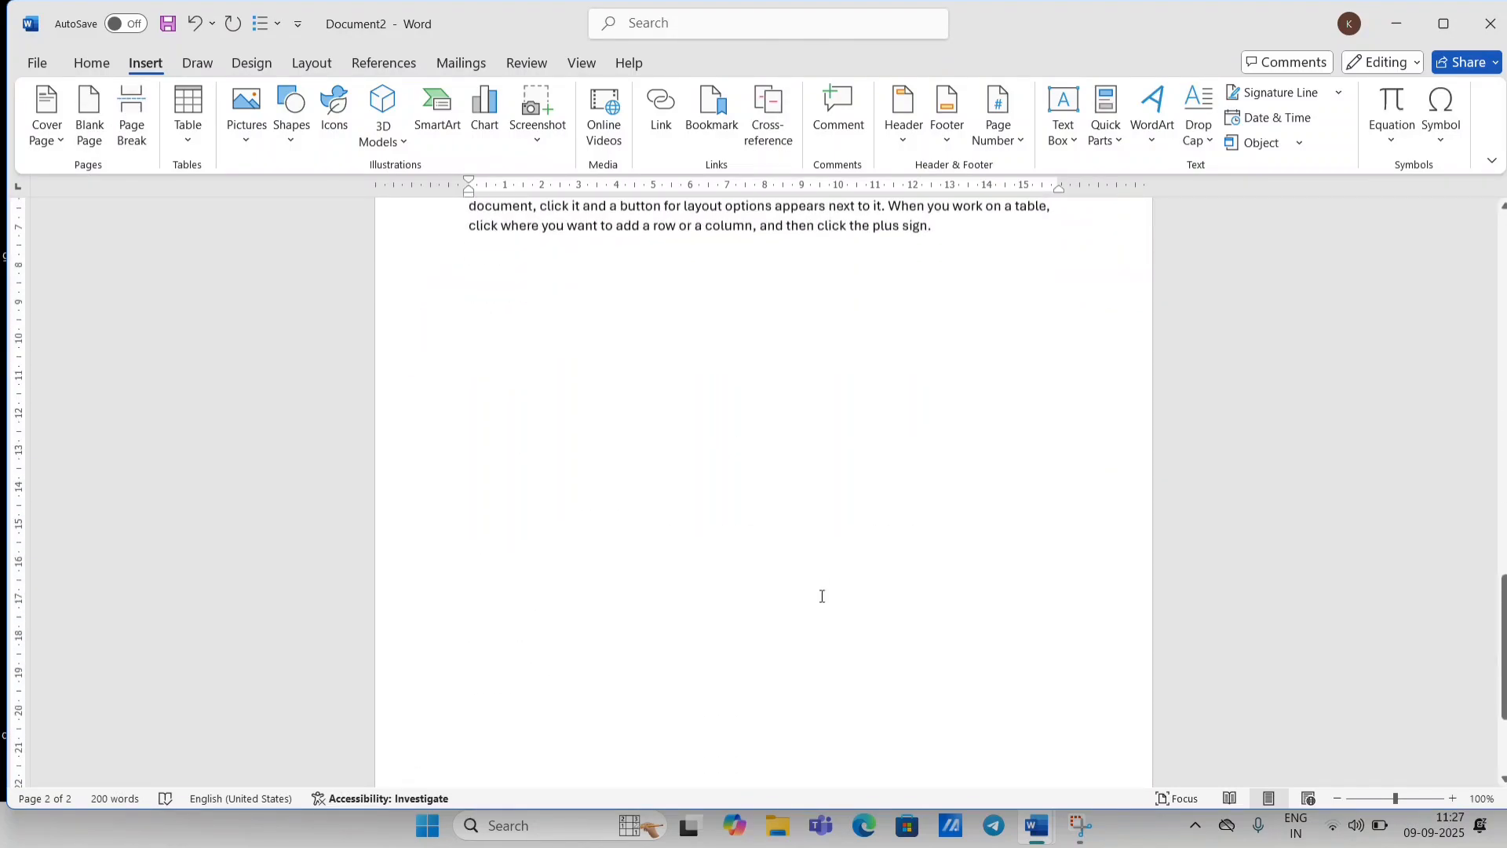
{"action": "scroll", "coordinate": [821, 596], "scroll_direction": "down", "scroll_amount": 3}
{"action": "scroll", "coordinate": [821, 595], "scroll_direction": "up", "scroll_amount": 8}
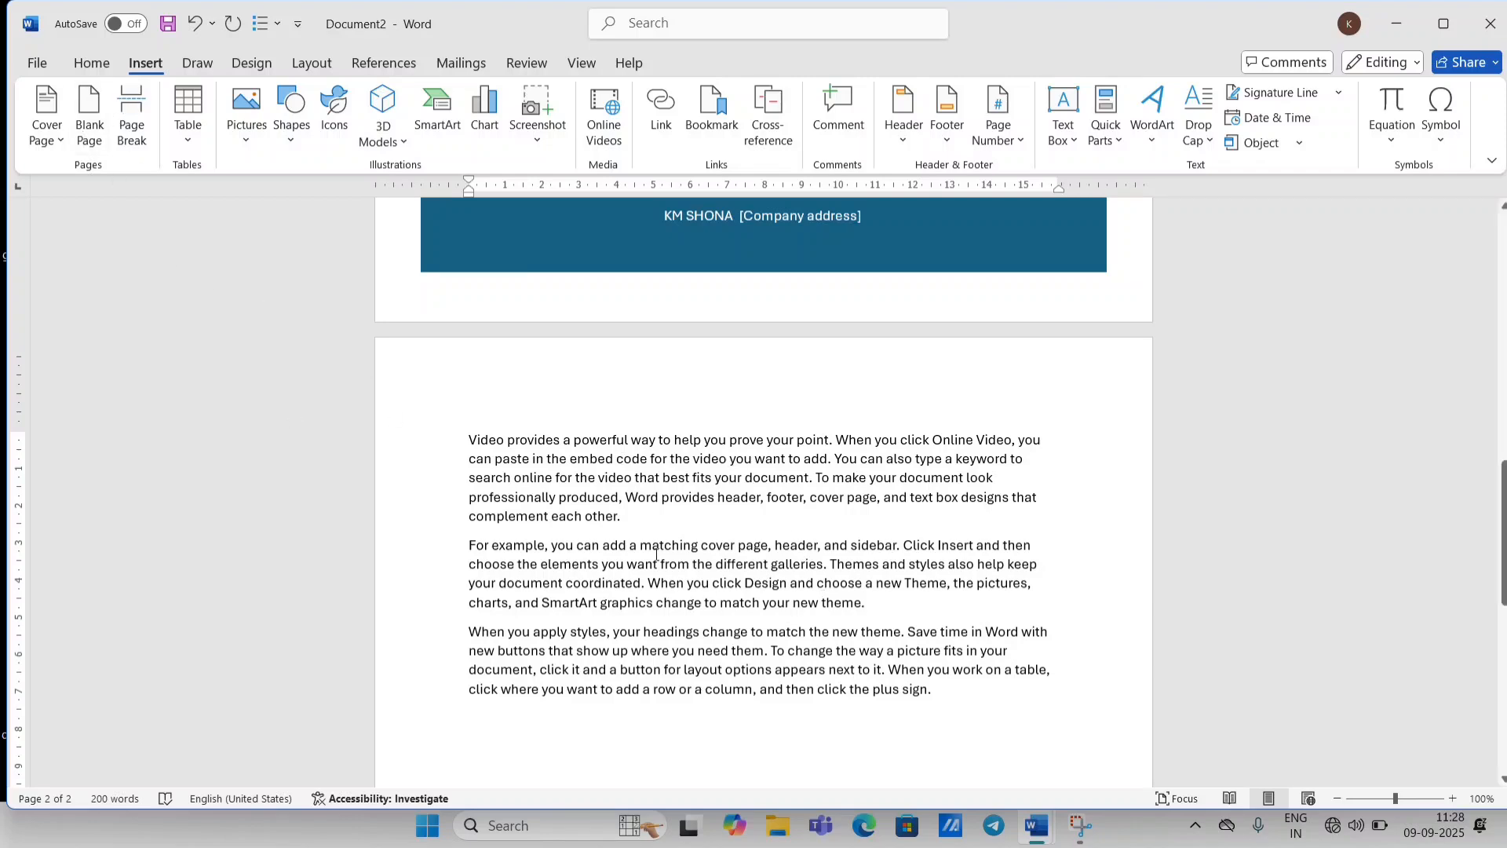
Insert a blank page after the last paragraph of the sample text.
{"action": "scroll", "coordinate": [654, 715], "scroll_direction": "down", "scroll_amount": 1}
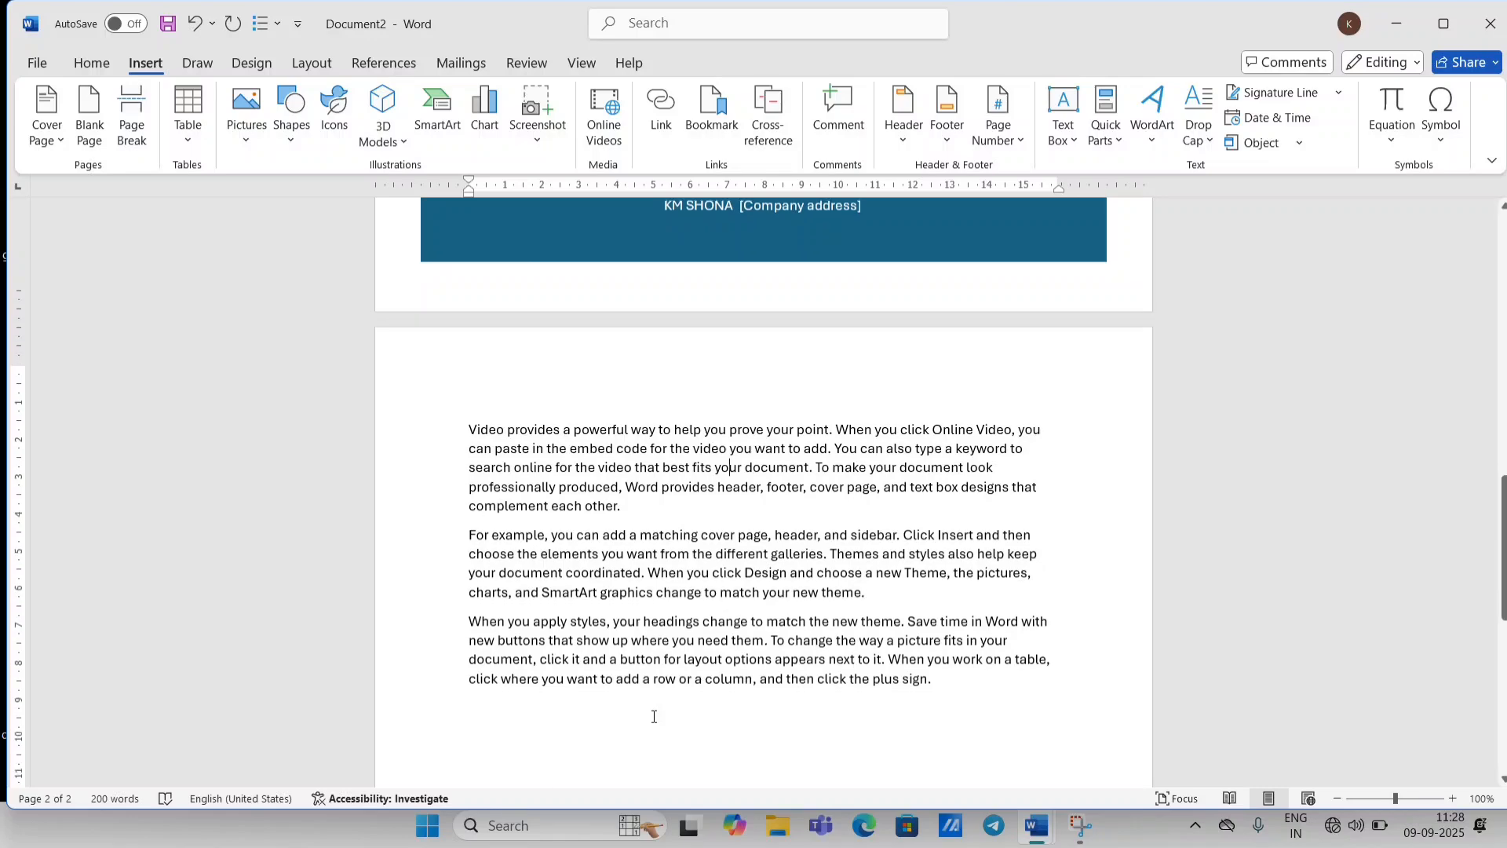
{"action": "scroll", "coordinate": [654, 716], "scroll_direction": "down", "scroll_amount": 4}
{"action": "left_click", "coordinate": [565, 407]}
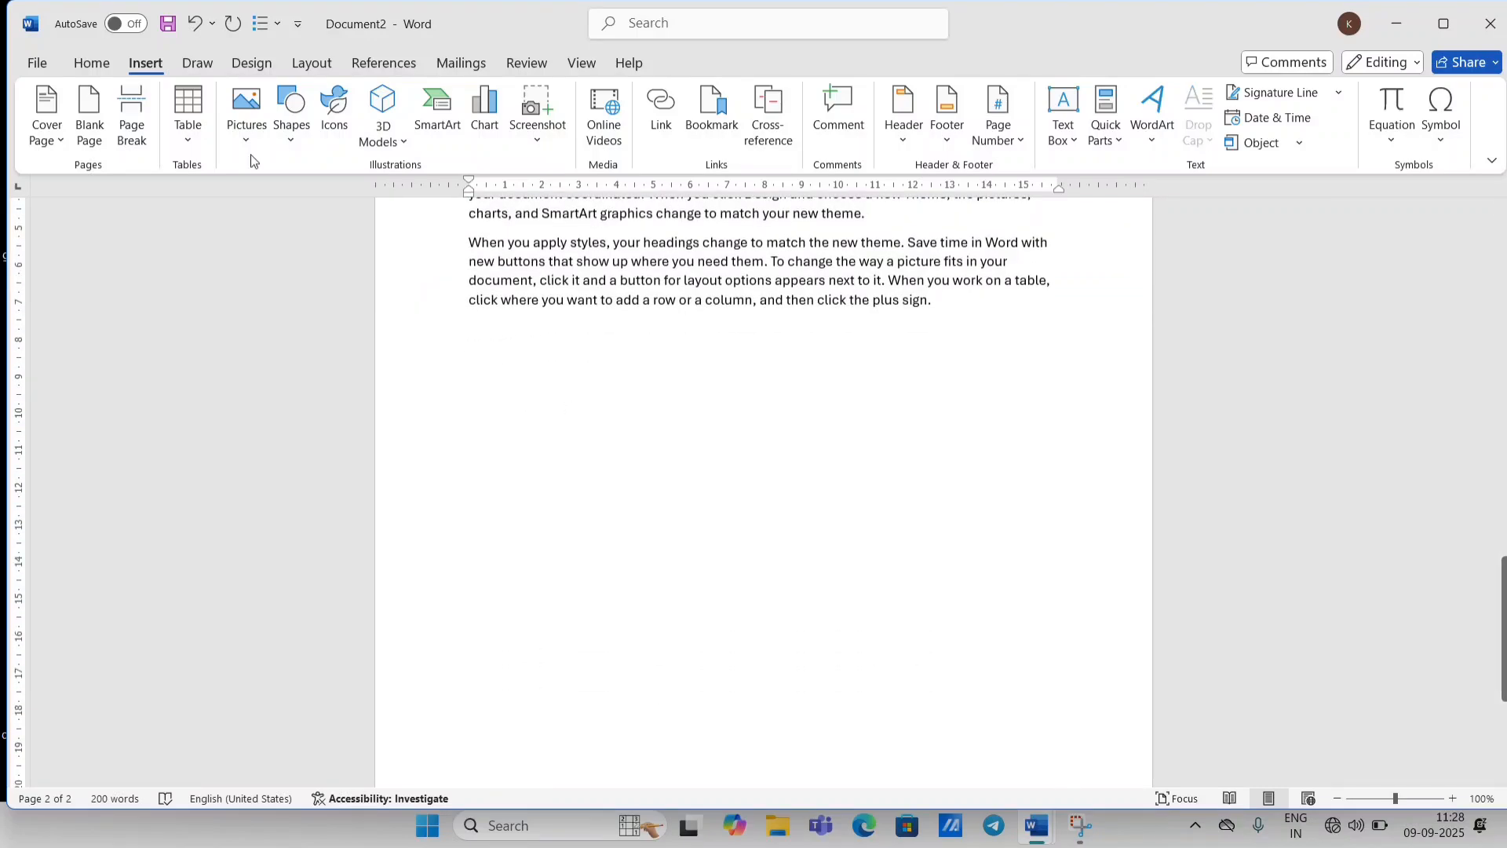
{"action": "left_click", "coordinate": [88, 125]}
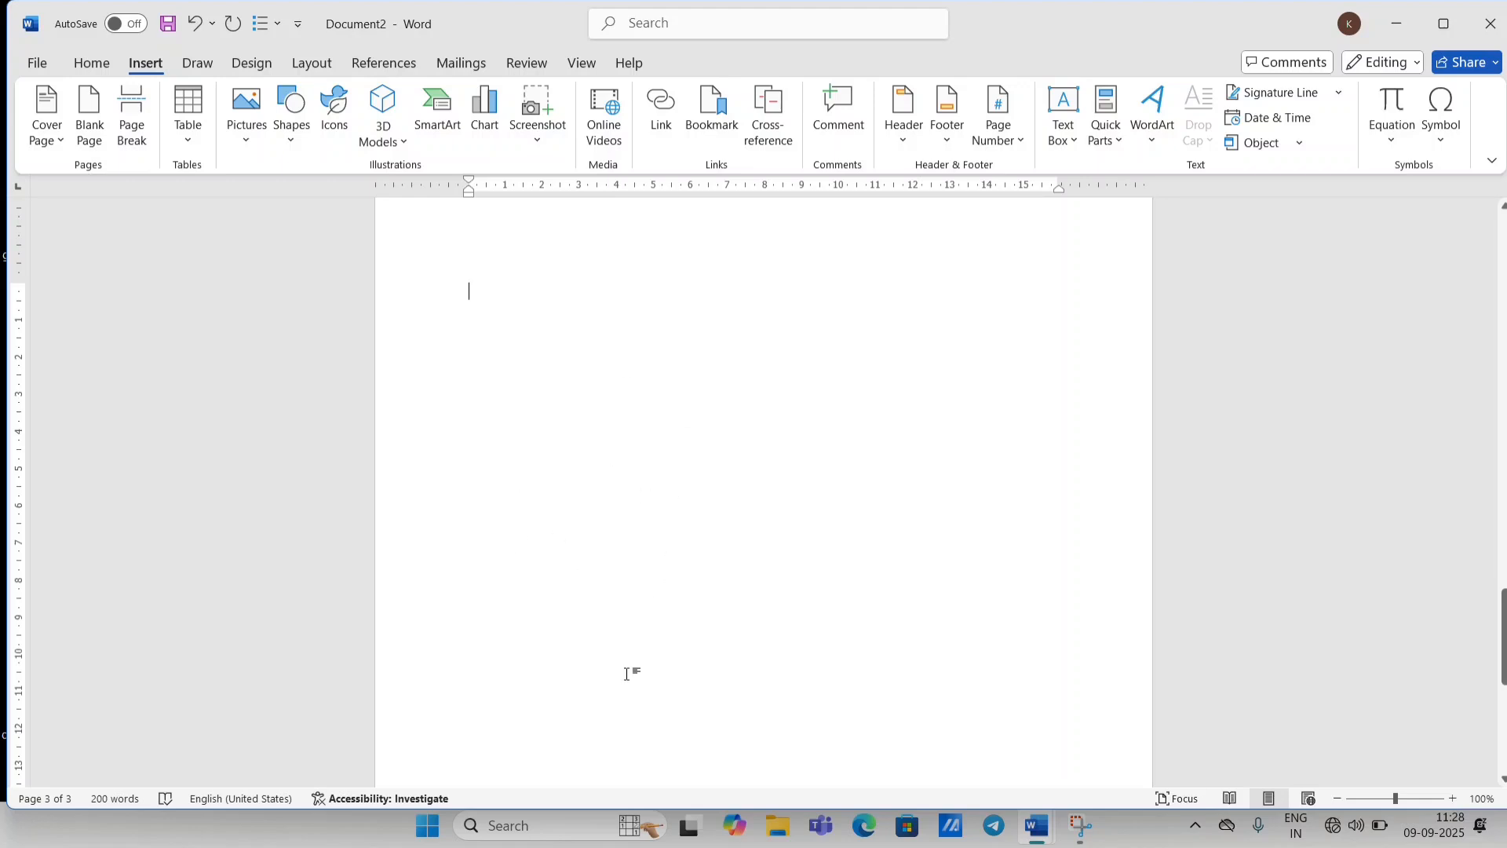
{"action": "scroll", "coordinate": [653, 548], "scroll_direction": "up", "scroll_amount": 3}
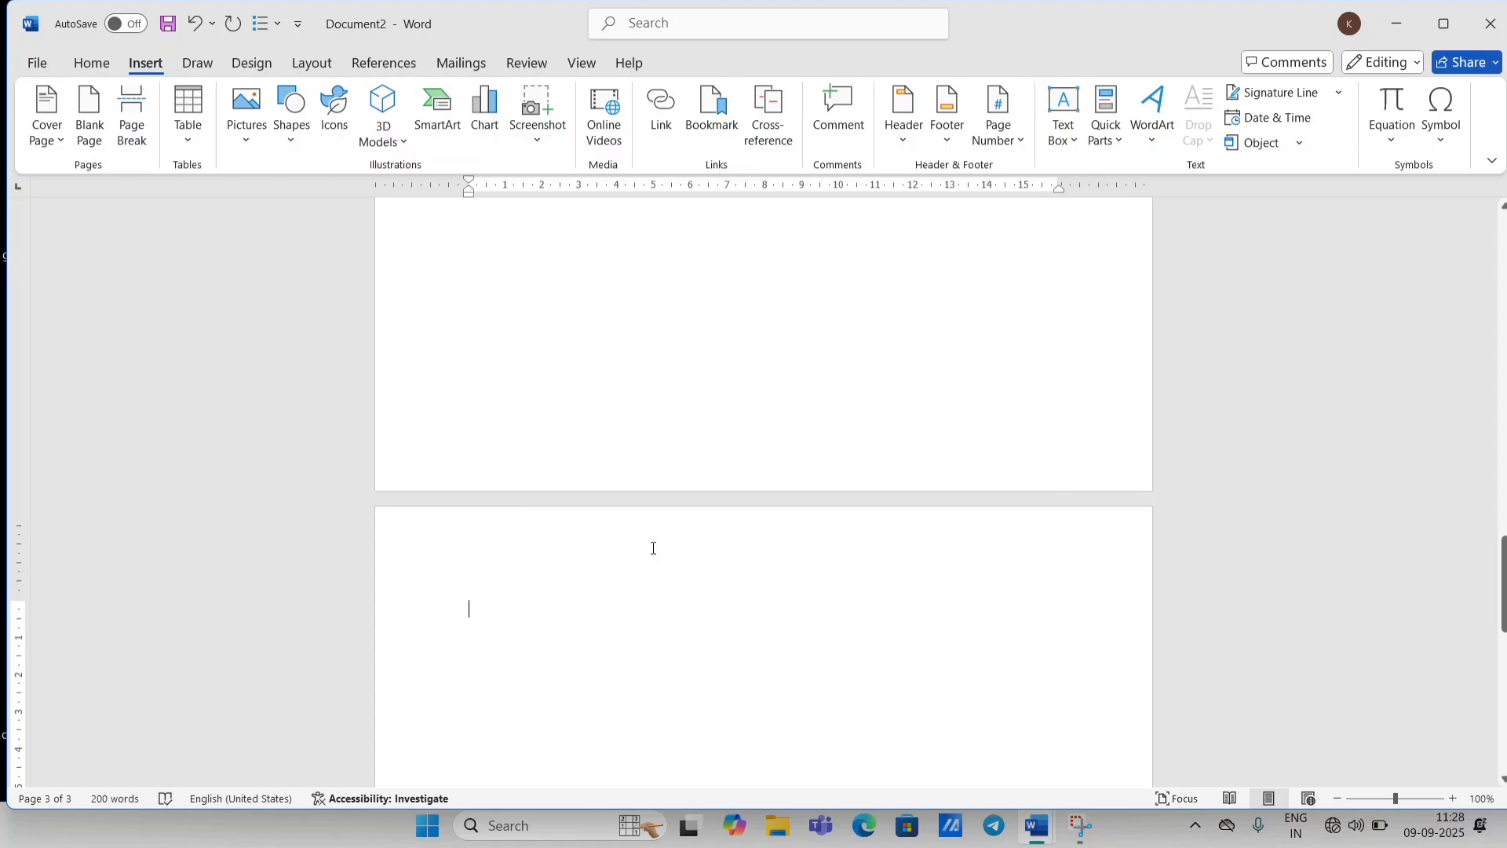
{"action": "scroll", "coordinate": [653, 547], "scroll_direction": "up", "scroll_amount": 5}
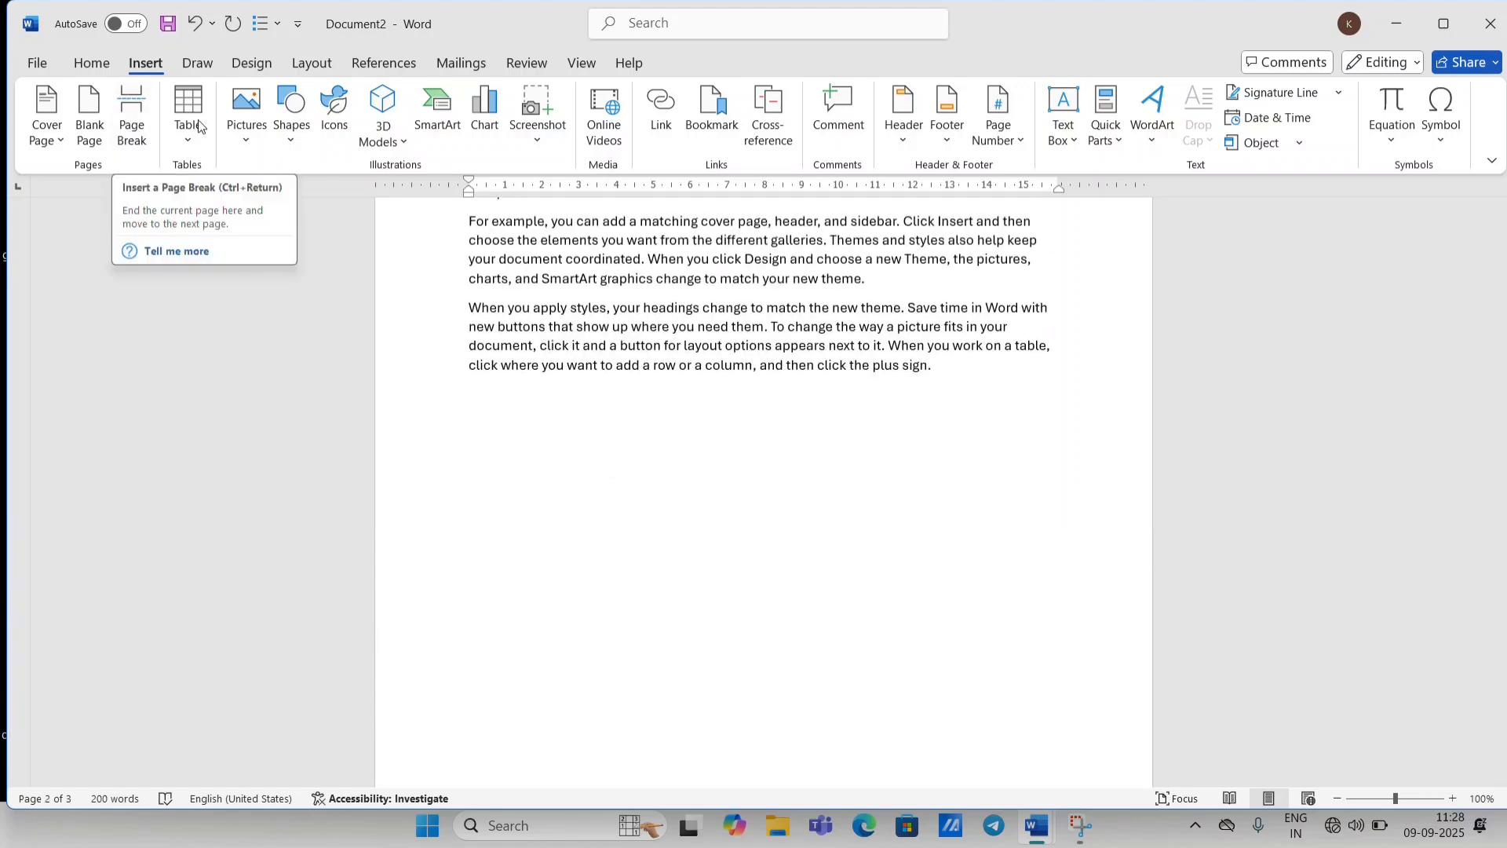
{"action": "scroll", "coordinate": [736, 408], "scroll_direction": "up", "scroll_amount": 3}
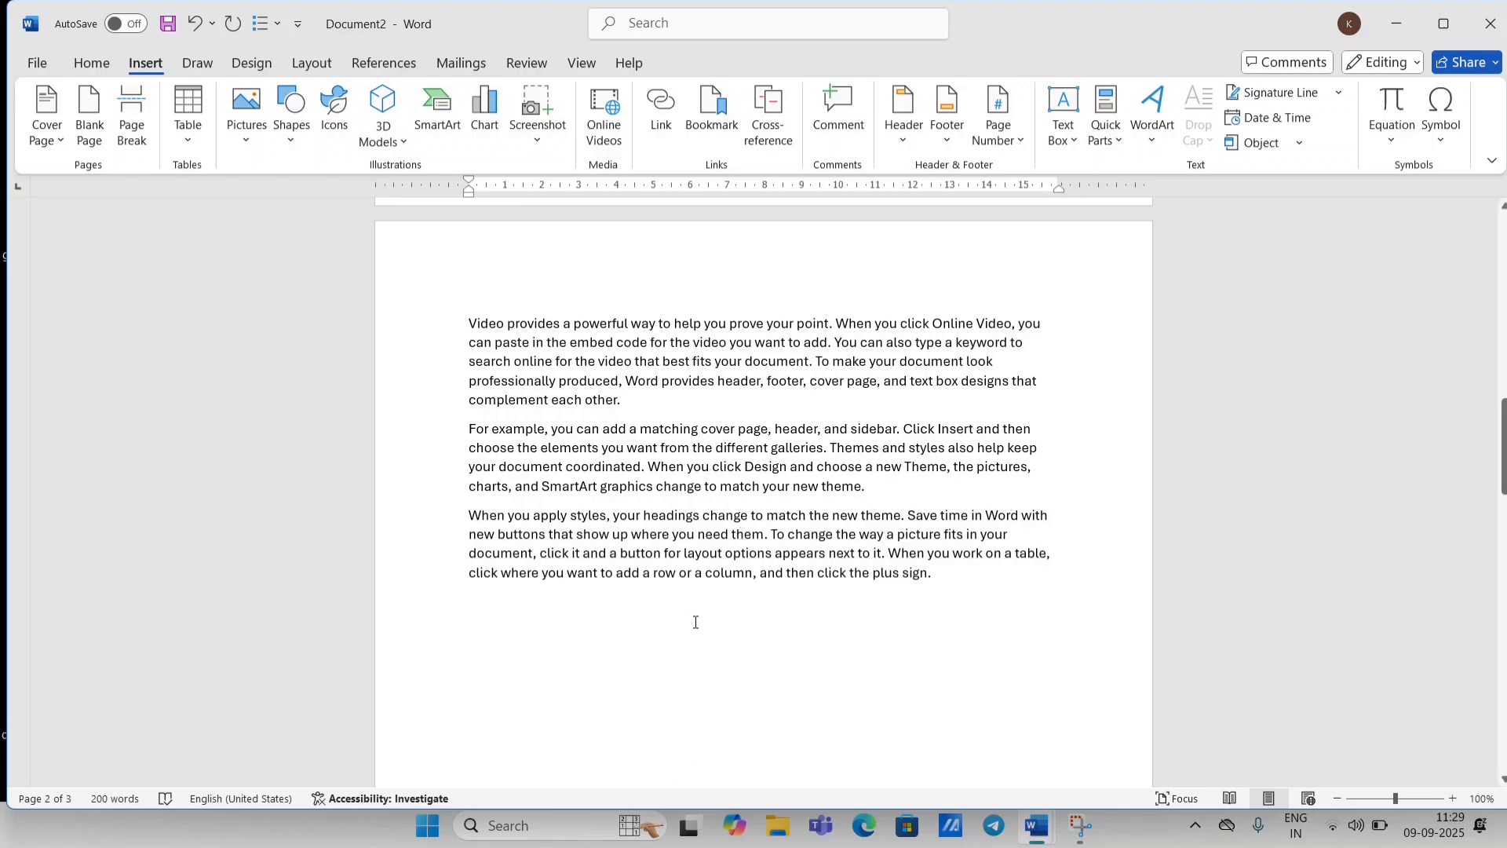
Insert a page break between the second and third paragraphs of the sample text.
{"action": "scroll", "coordinate": [695, 622], "scroll_direction": "down", "scroll_amount": 8}
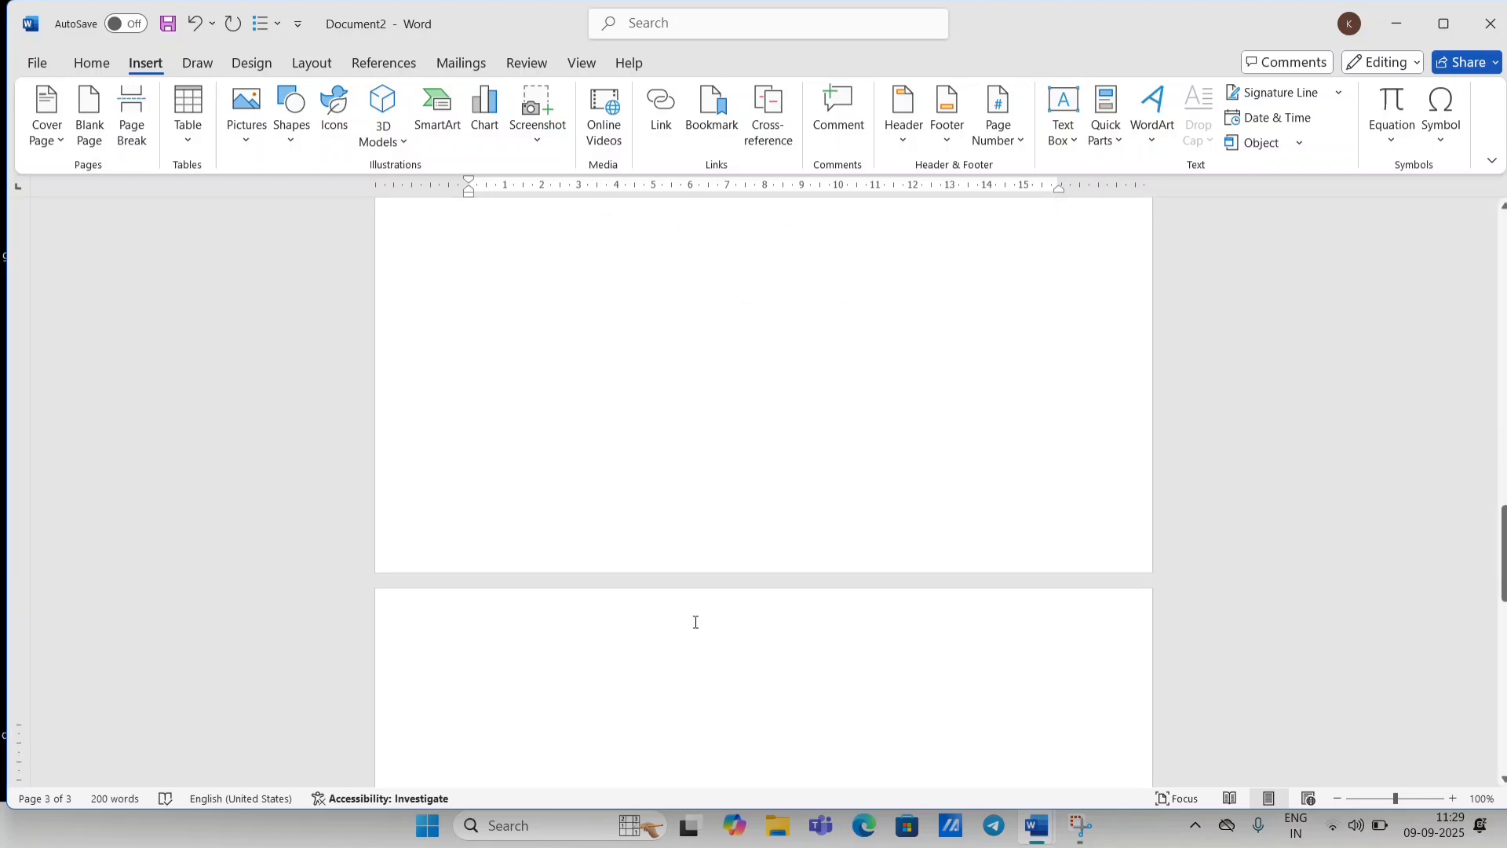
{"action": "scroll", "coordinate": [696, 622], "scroll_direction": "up", "scroll_amount": 5}
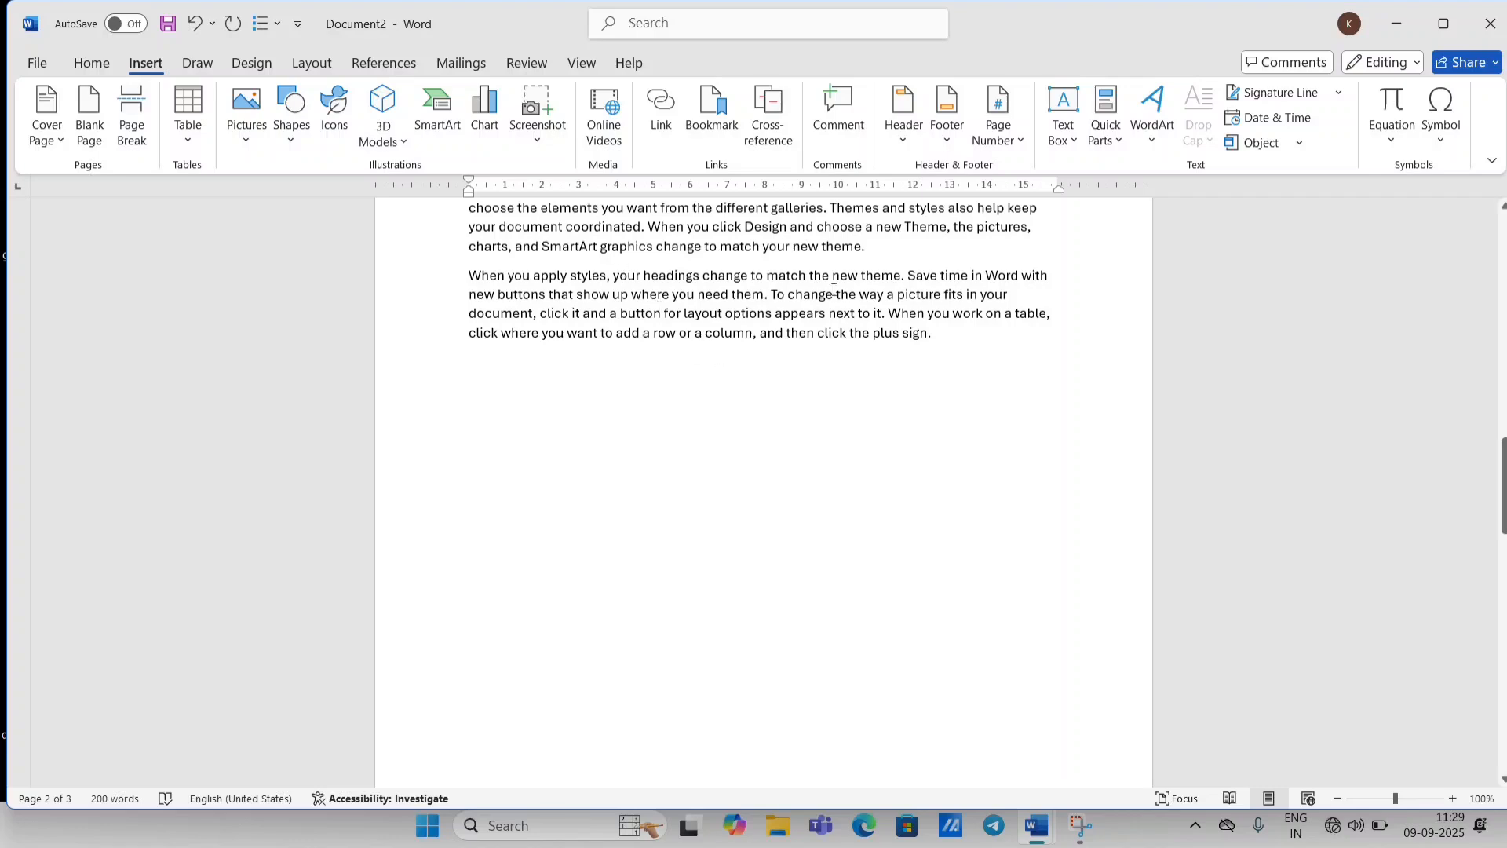
{"action": "scroll", "coordinate": [833, 290], "scroll_direction": "up", "scroll_amount": 2}
{"action": "left_click", "coordinate": [871, 371]}
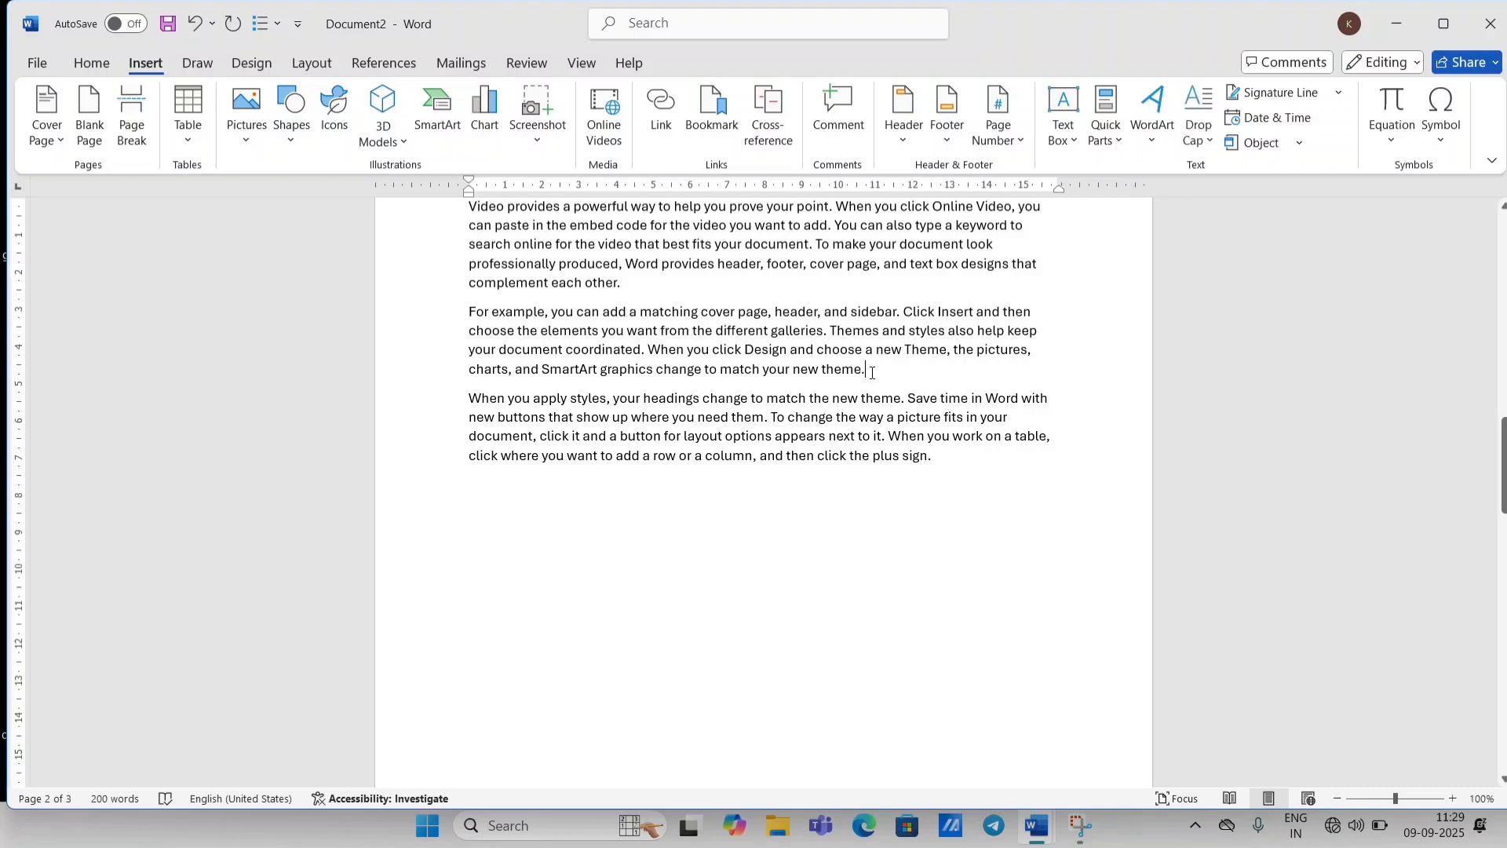
{"action": "left_click_drag", "start_coordinate": [465, 398], "coordinate": [957, 507]}
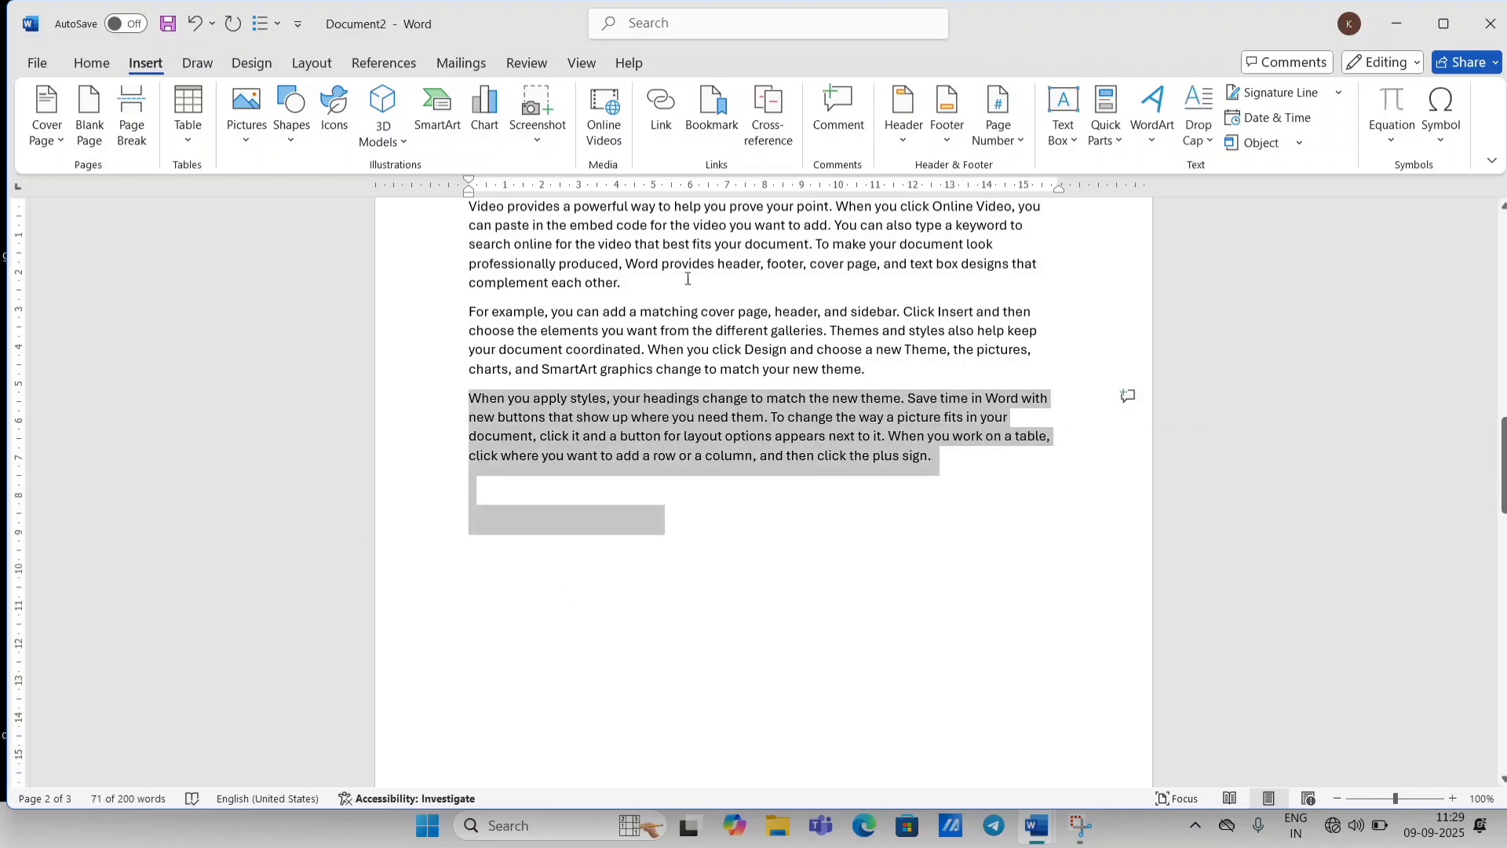
{"action": "left_click", "coordinate": [437, 373]}
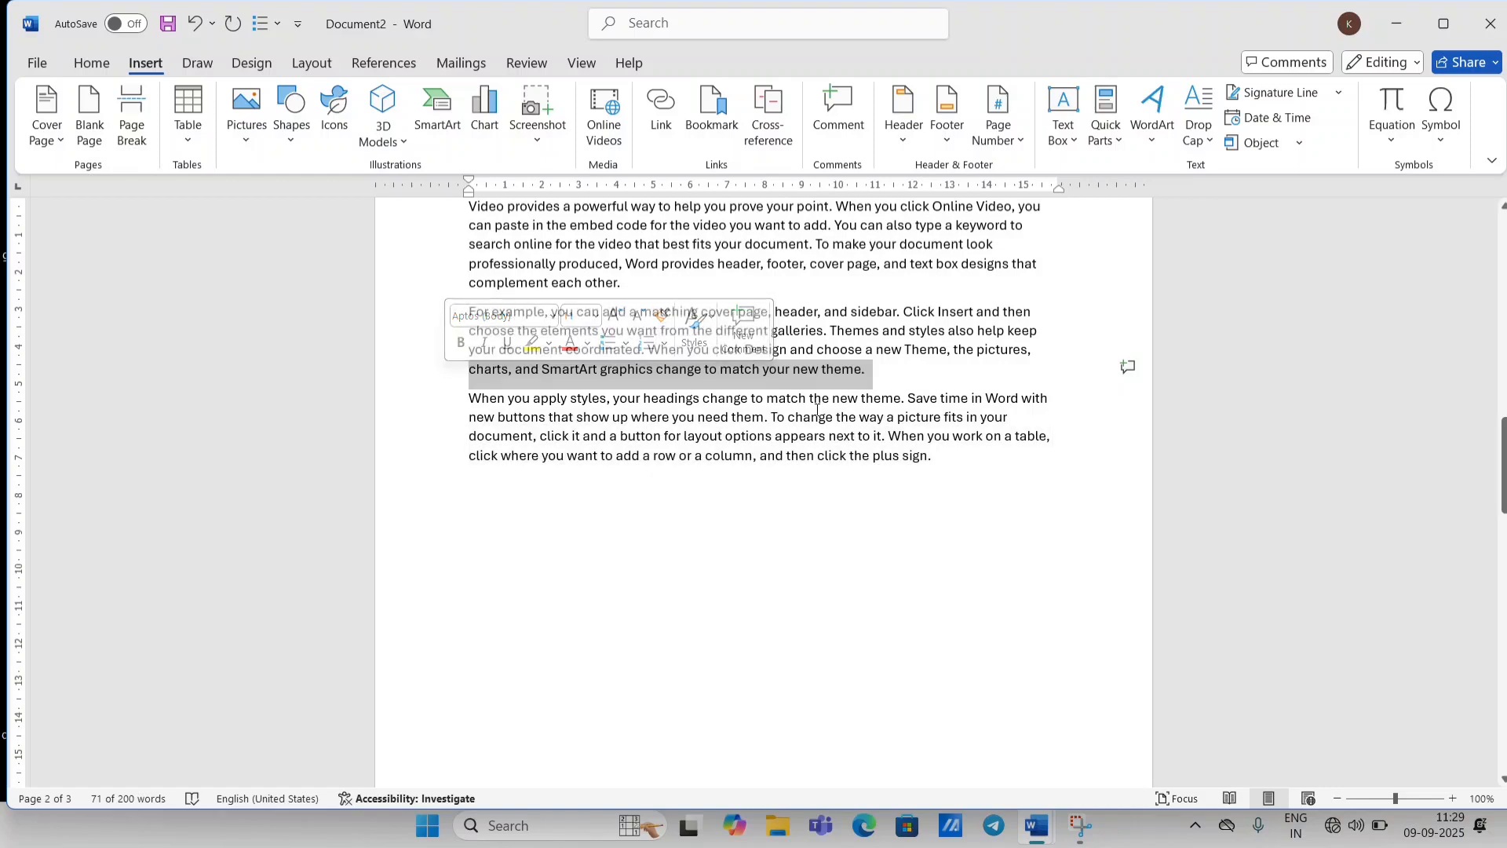
{"action": "left_click", "coordinate": [897, 376]}
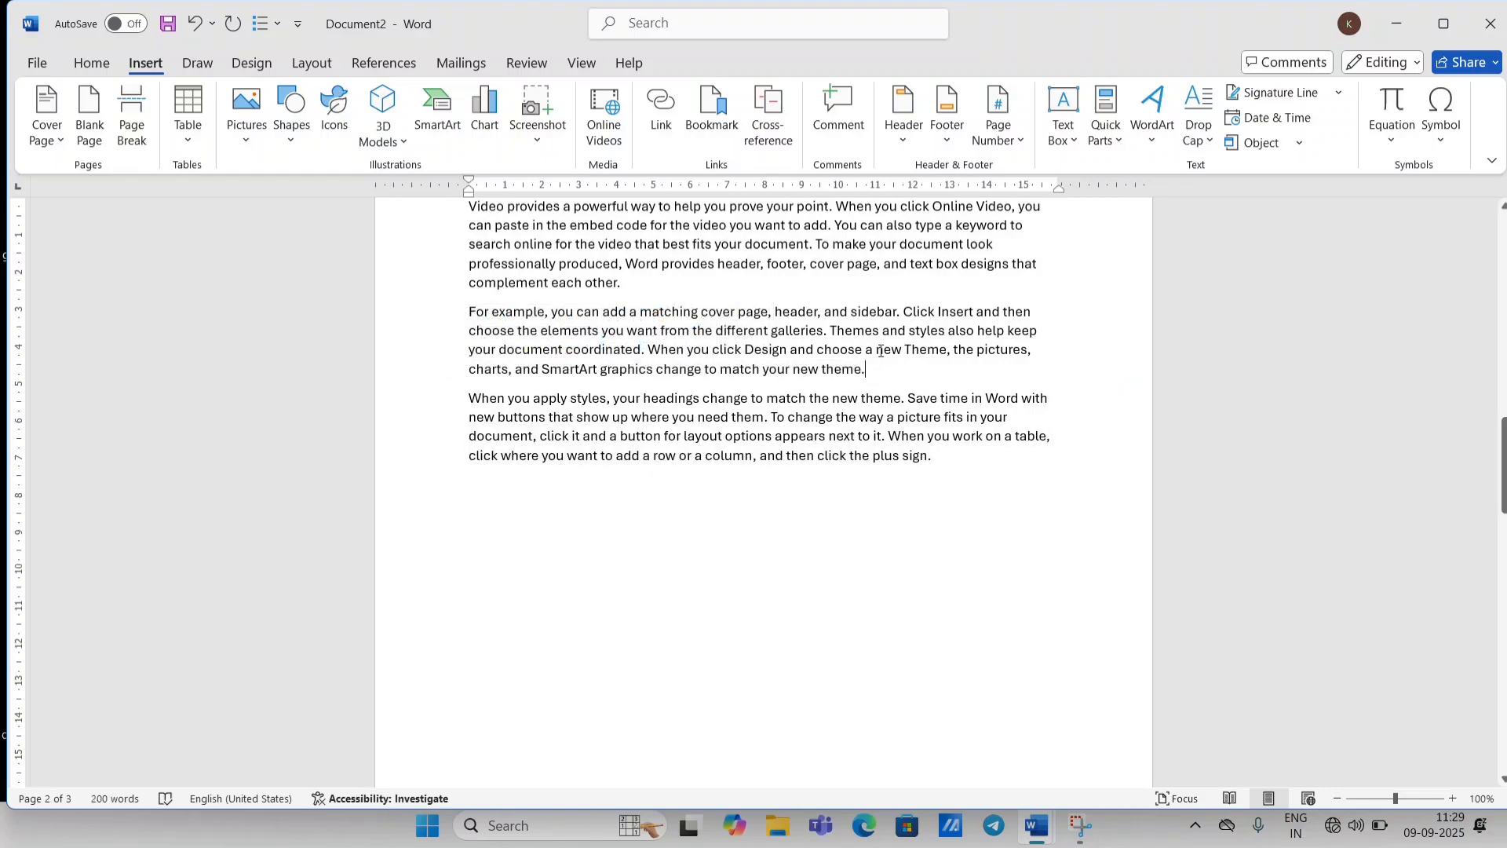
{"action": "left_click", "coordinate": [142, 107]}
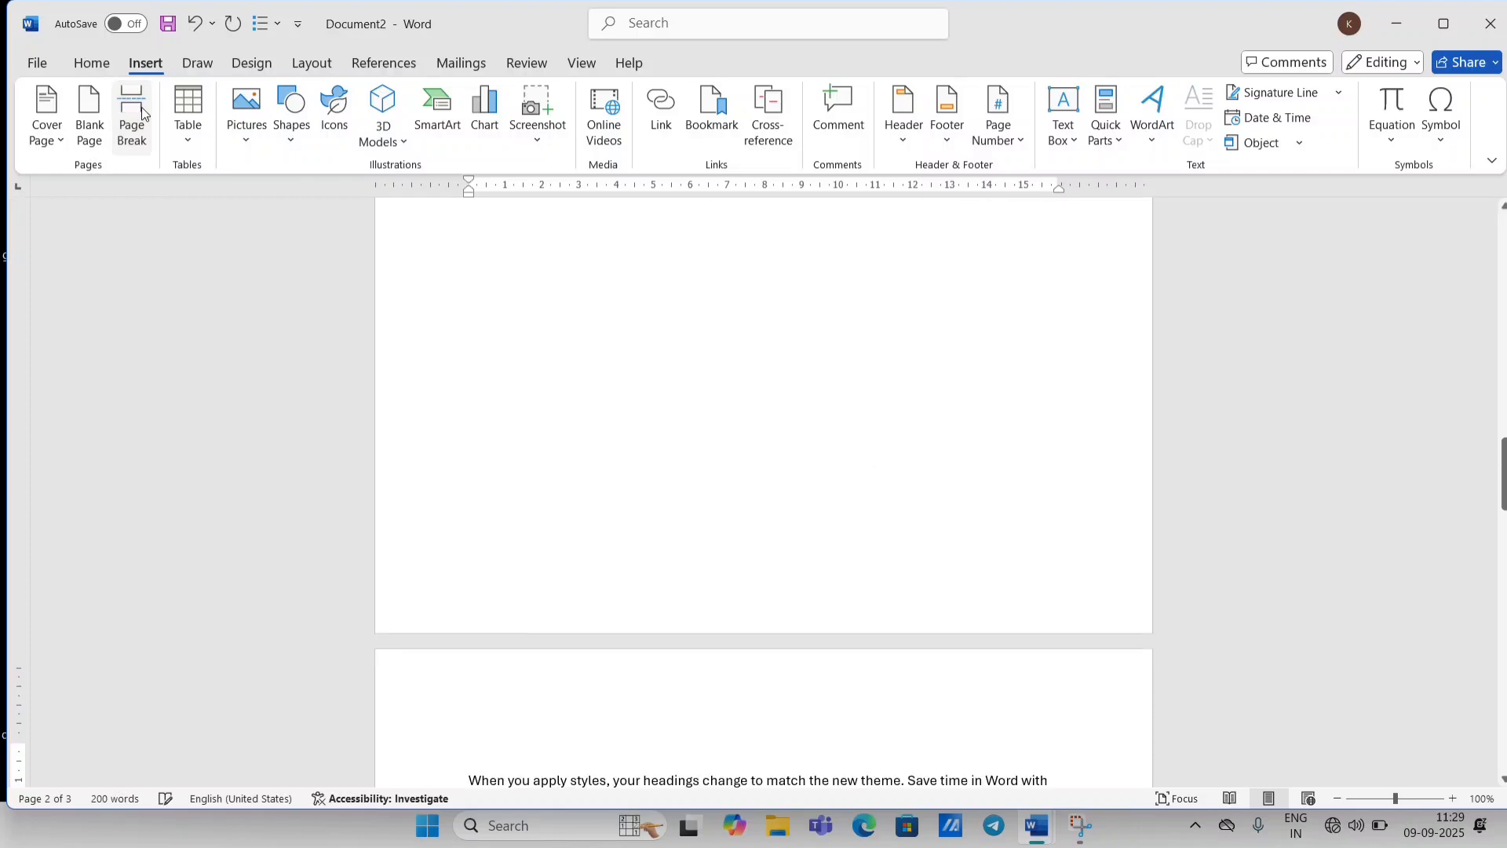
{"action": "left_click", "coordinate": [141, 107]}
Look over how the page break divides the sample text between the pages.
{"action": "scroll", "coordinate": [518, 314], "scroll_direction": "down", "scroll_amount": 5}
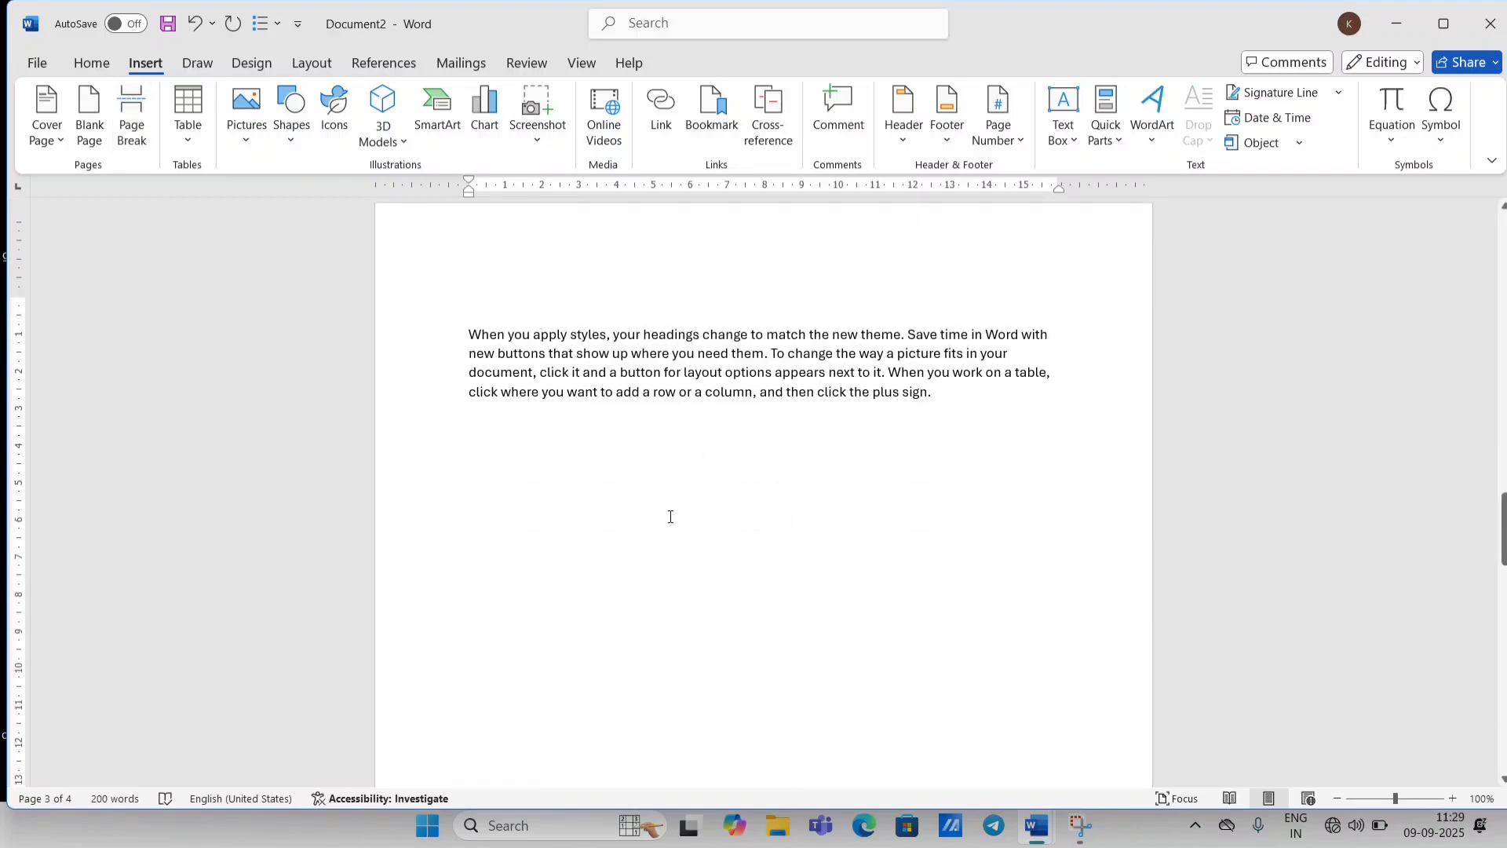
{"action": "scroll", "coordinate": [675, 571], "scroll_direction": "up", "scroll_amount": 15}
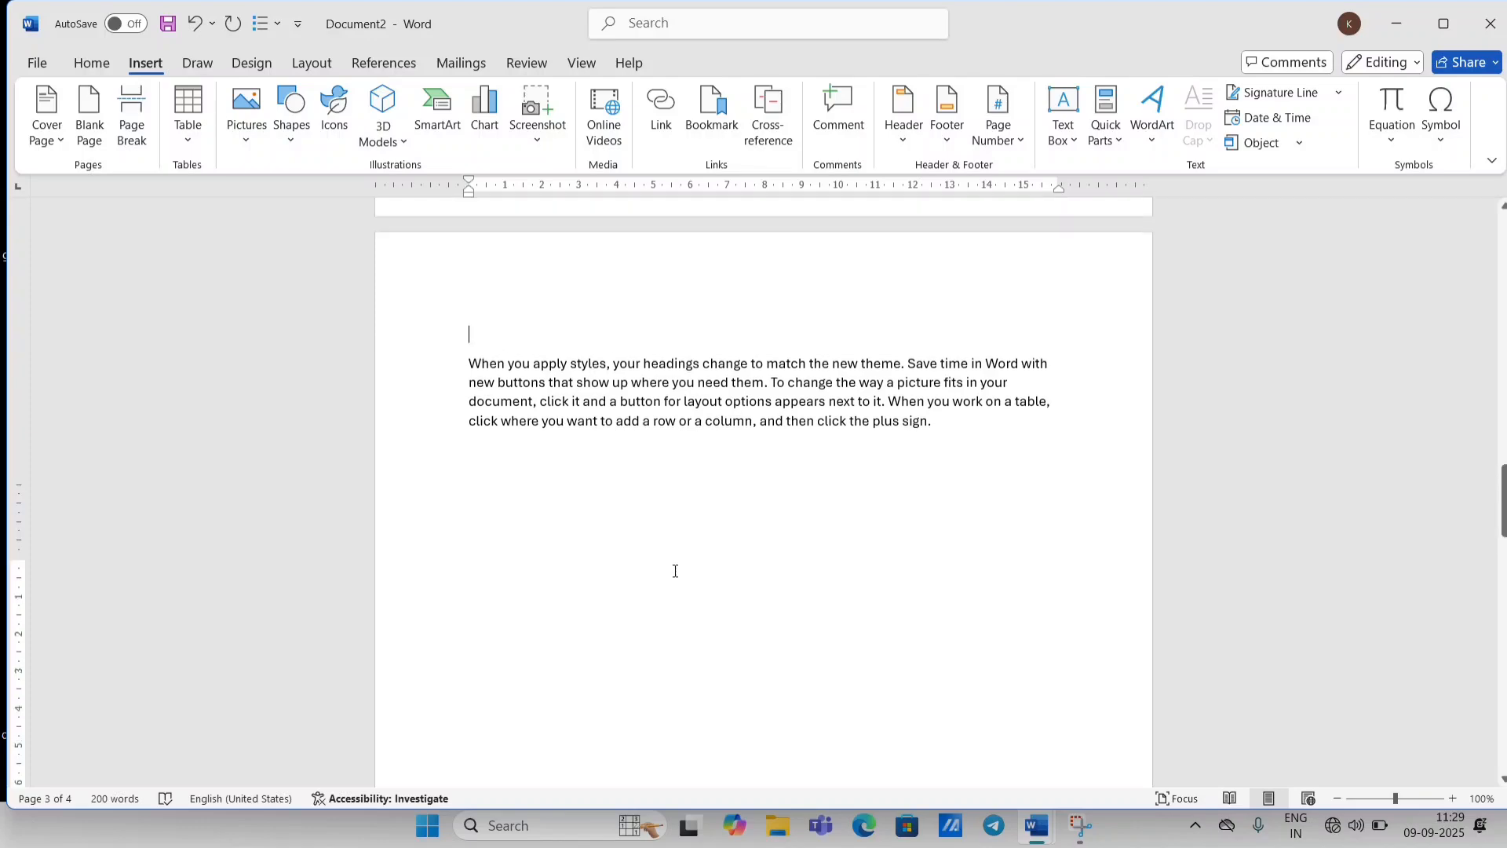
{"action": "scroll", "coordinate": [675, 571], "scroll_direction": "down", "scroll_amount": 15}
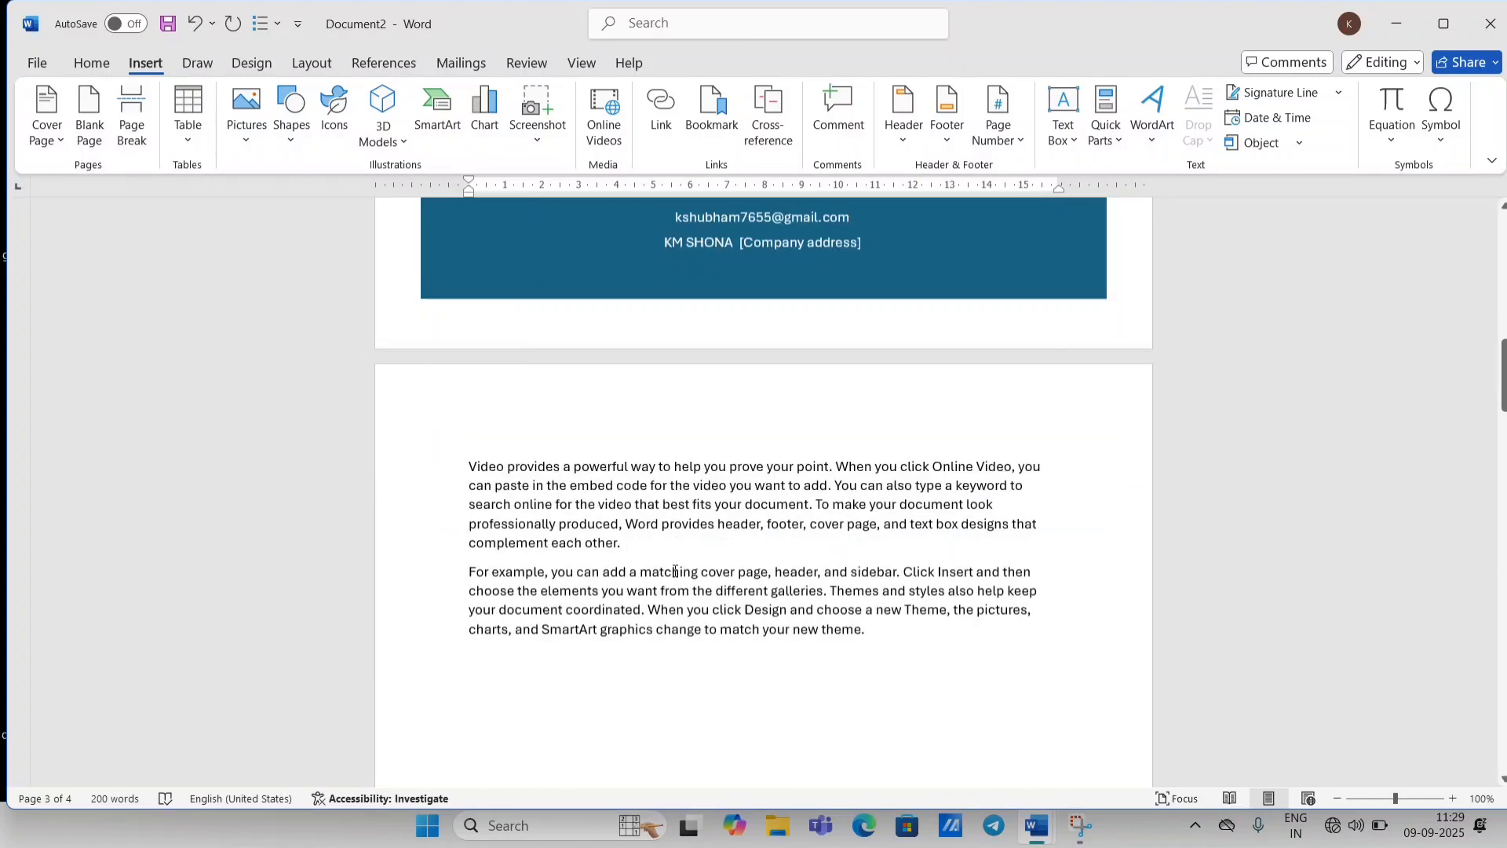
{"action": "scroll", "coordinate": [675, 571], "scroll_direction": "up", "scroll_amount": 10}
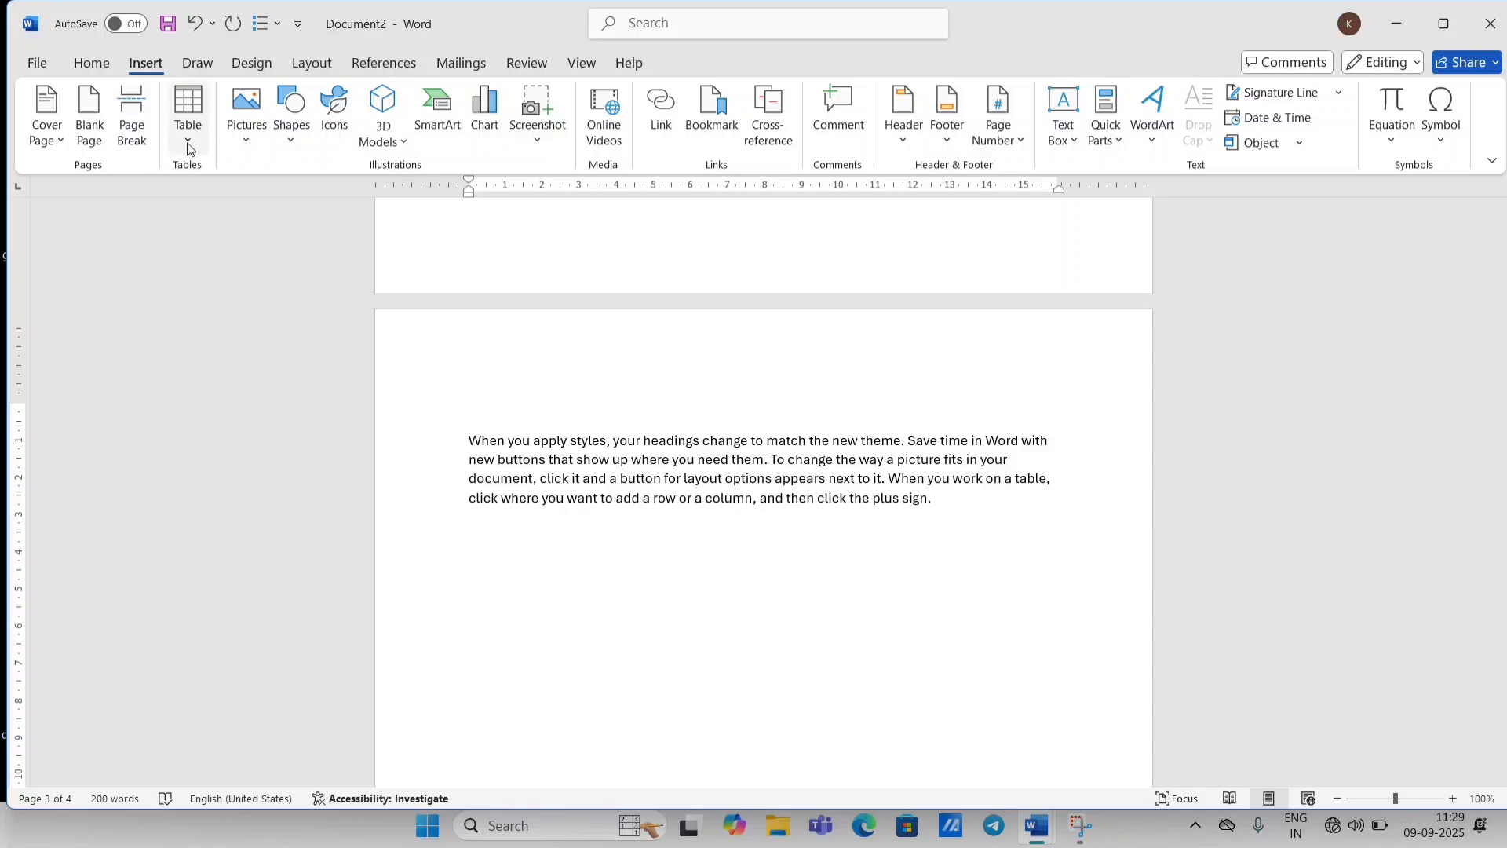
{"action": "scroll", "coordinate": [1005, 360], "scroll_direction": "up", "scroll_amount": 5}
{"action": "scroll", "coordinate": [1006, 360], "scroll_direction": "up", "scroll_amount": 15}
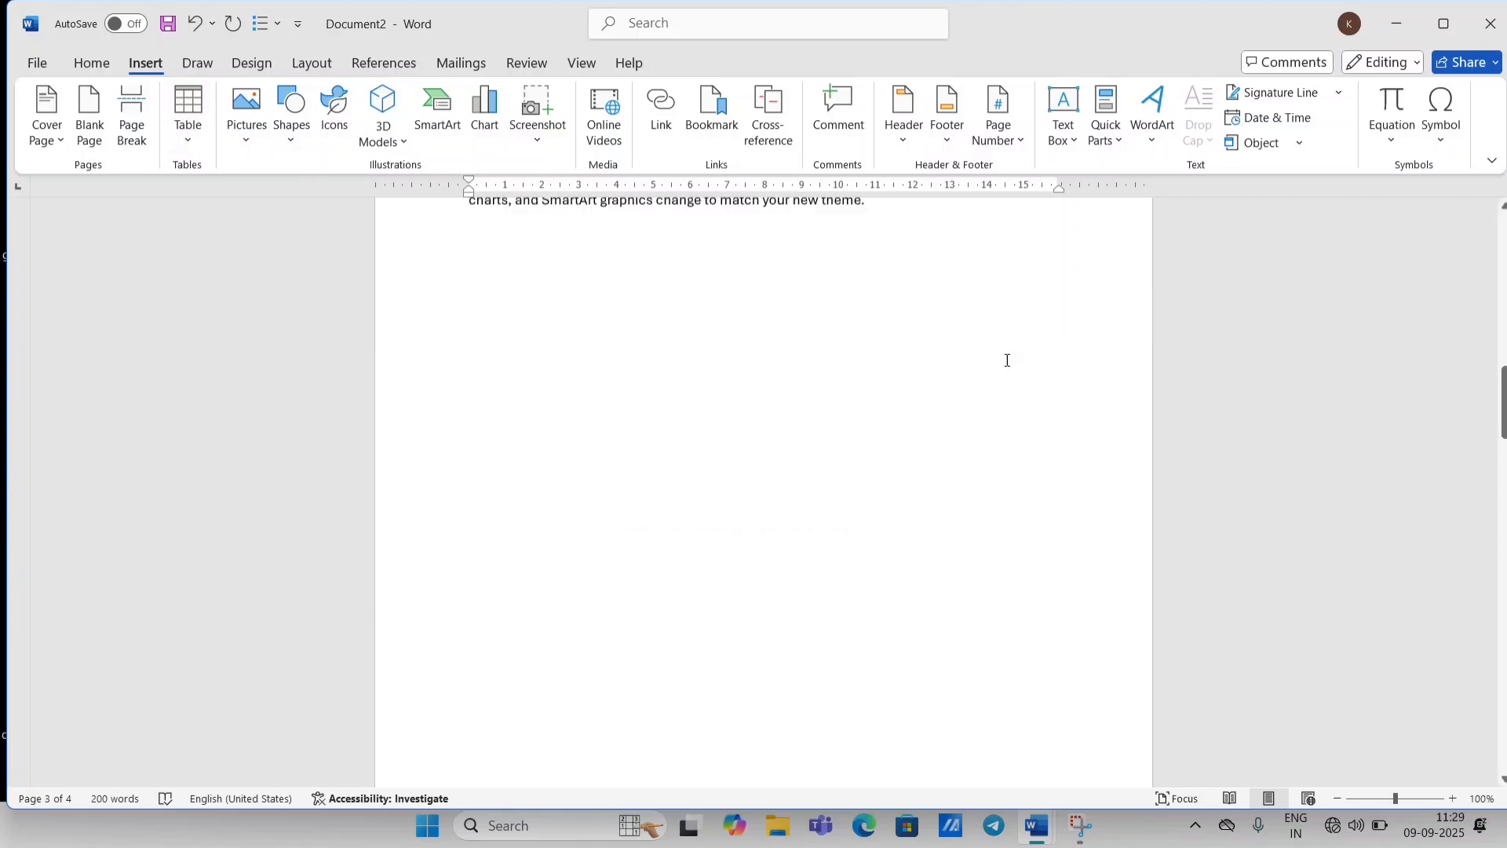
{"action": "scroll", "coordinate": [1007, 360], "scroll_direction": "down", "scroll_amount": 10}
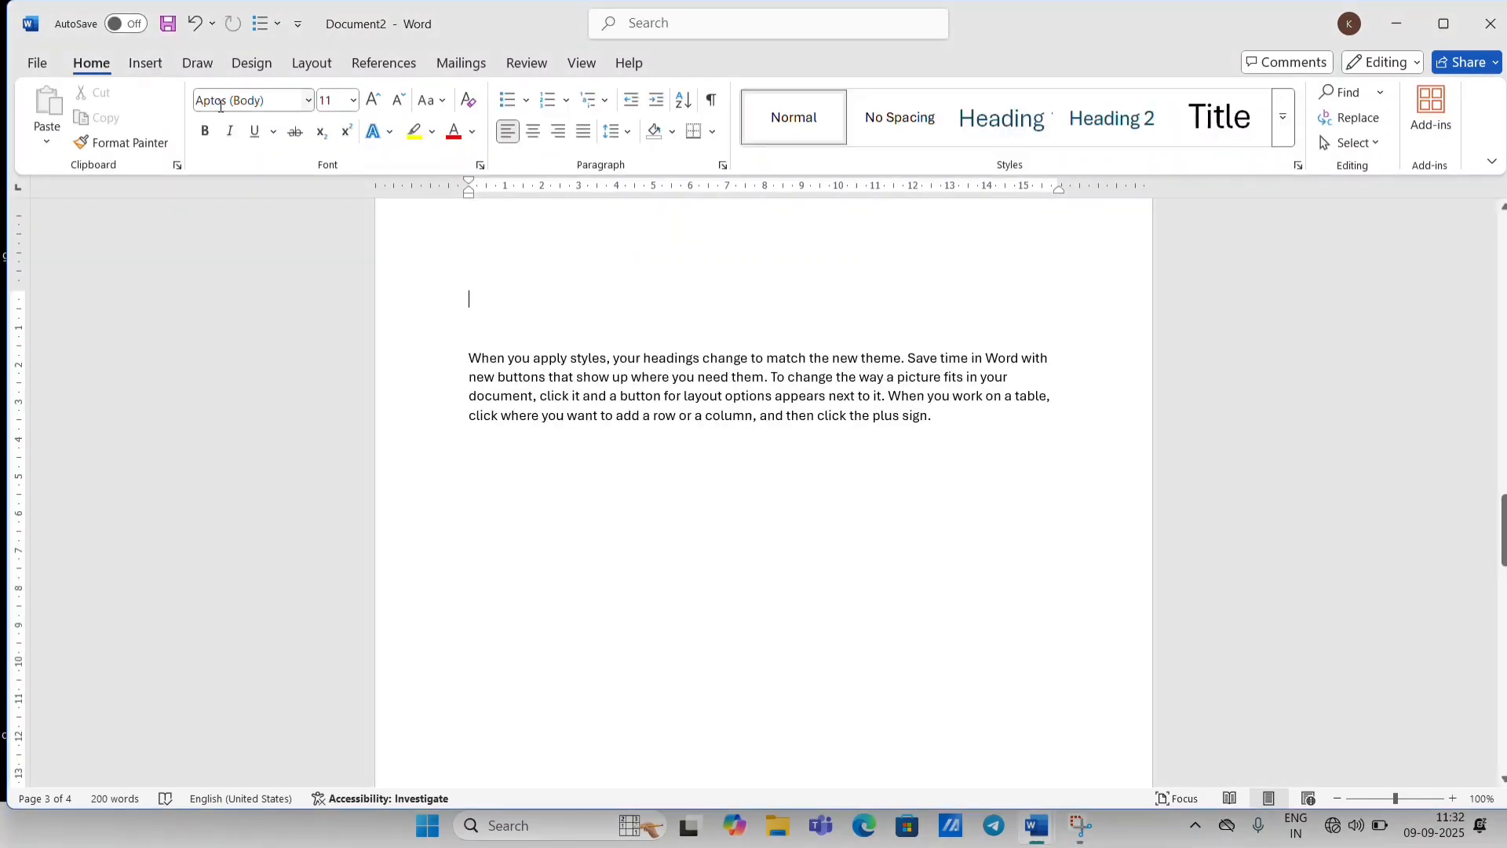
Insert a table of five columns and six rows above the last paragraph and apply the purple grid style with a solid header and banded rows.
{"action": "left_click", "coordinate": [150, 65]}
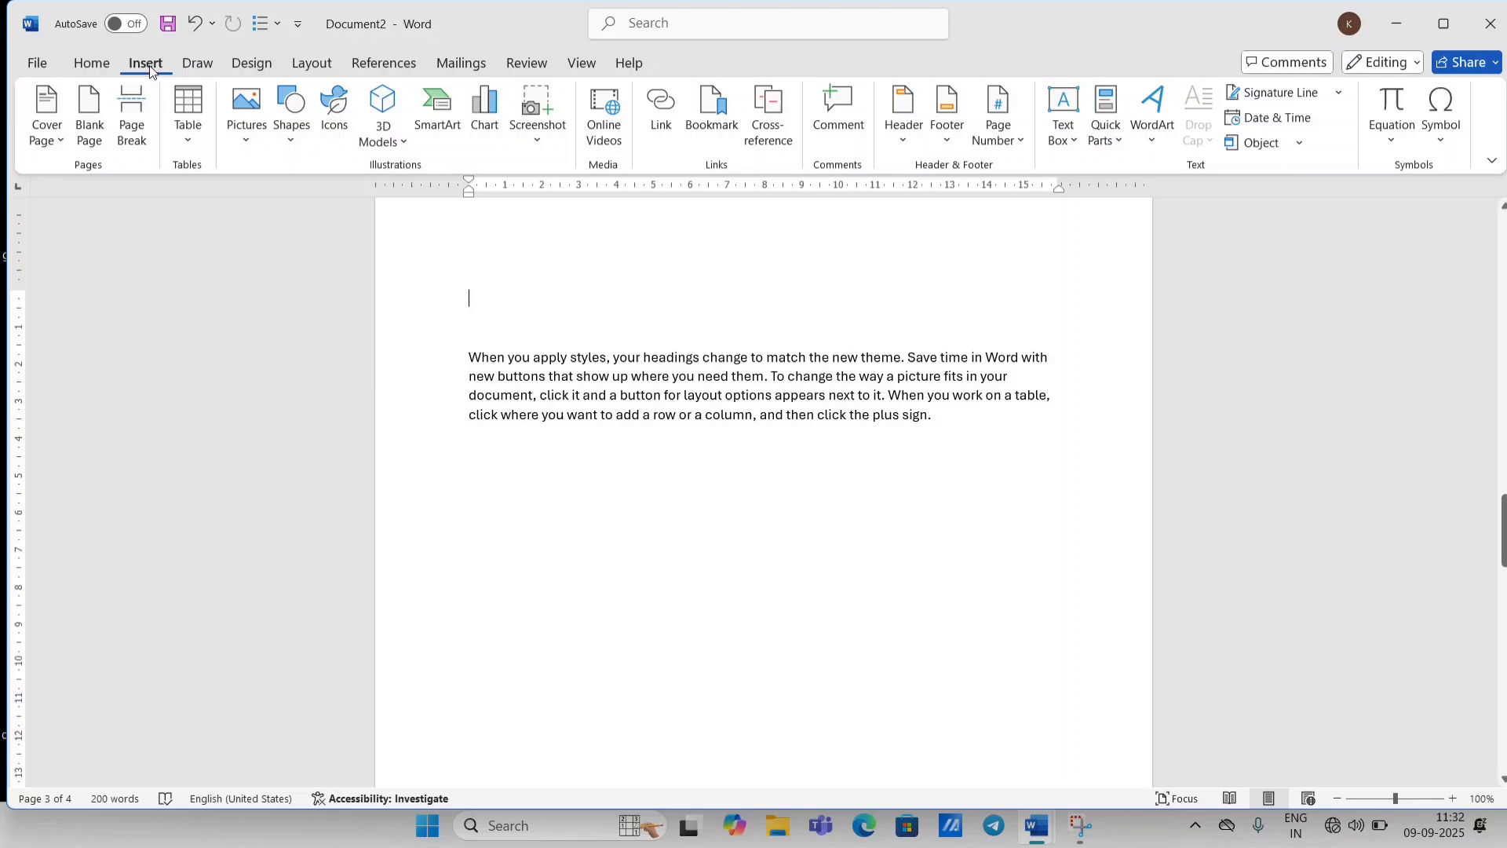
{"action": "left_click", "coordinate": [182, 142]}
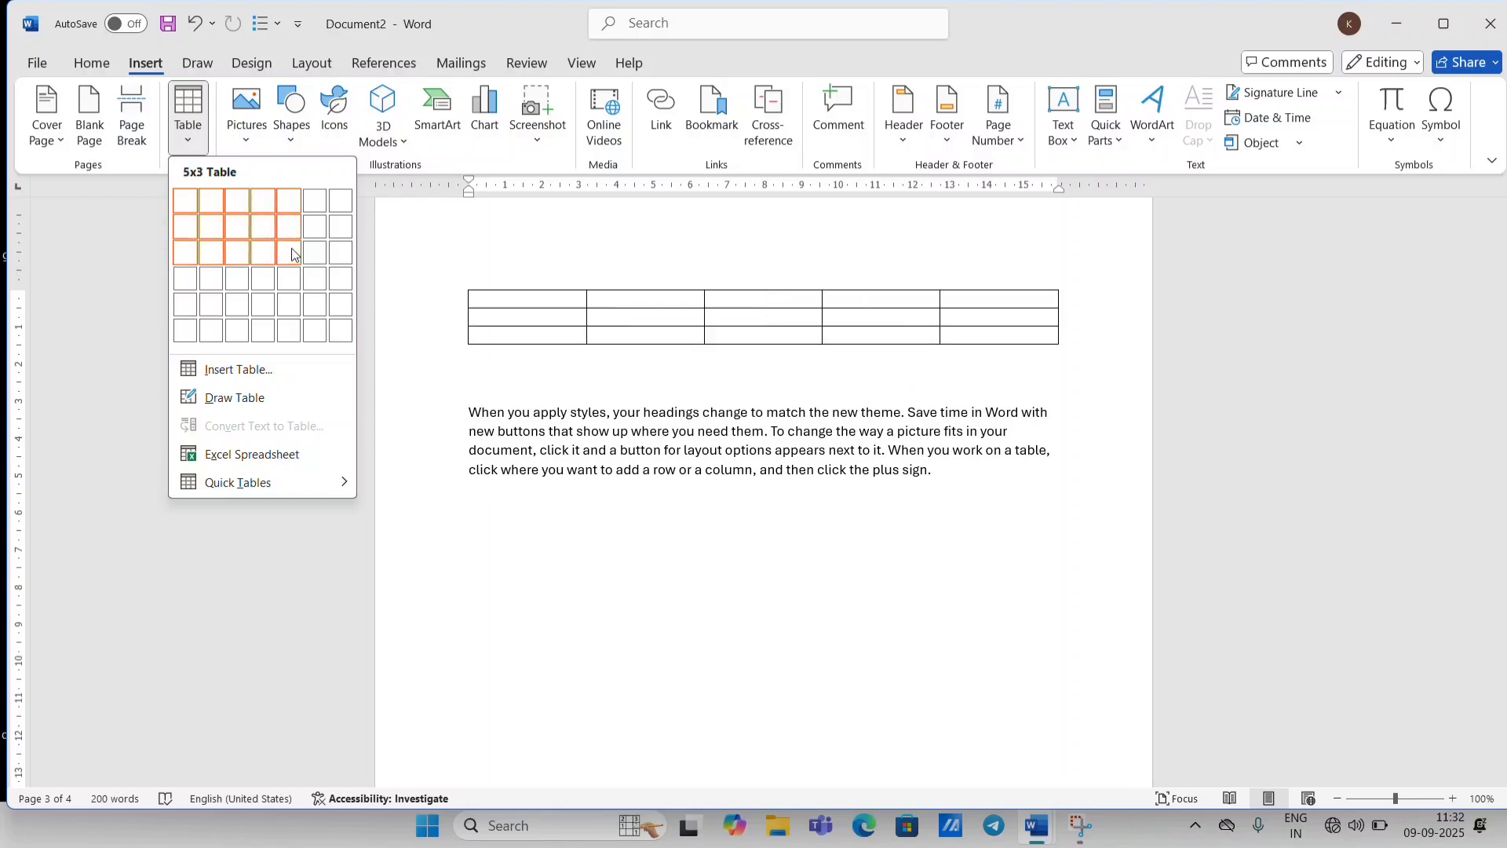
{"action": "left_click", "coordinate": [287, 332]}
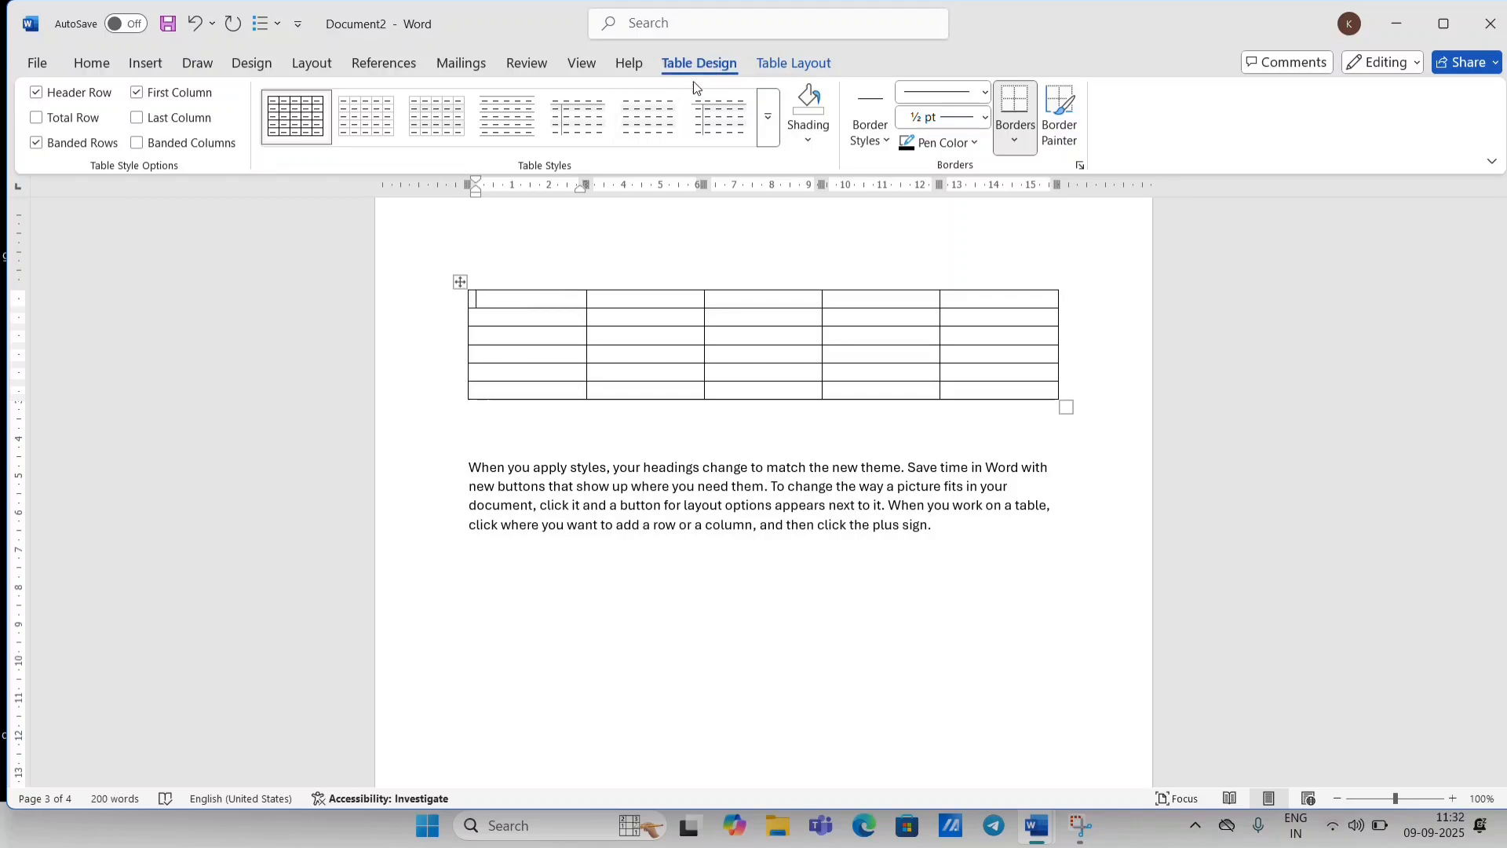
{"action": "left_click", "coordinate": [766, 124]}
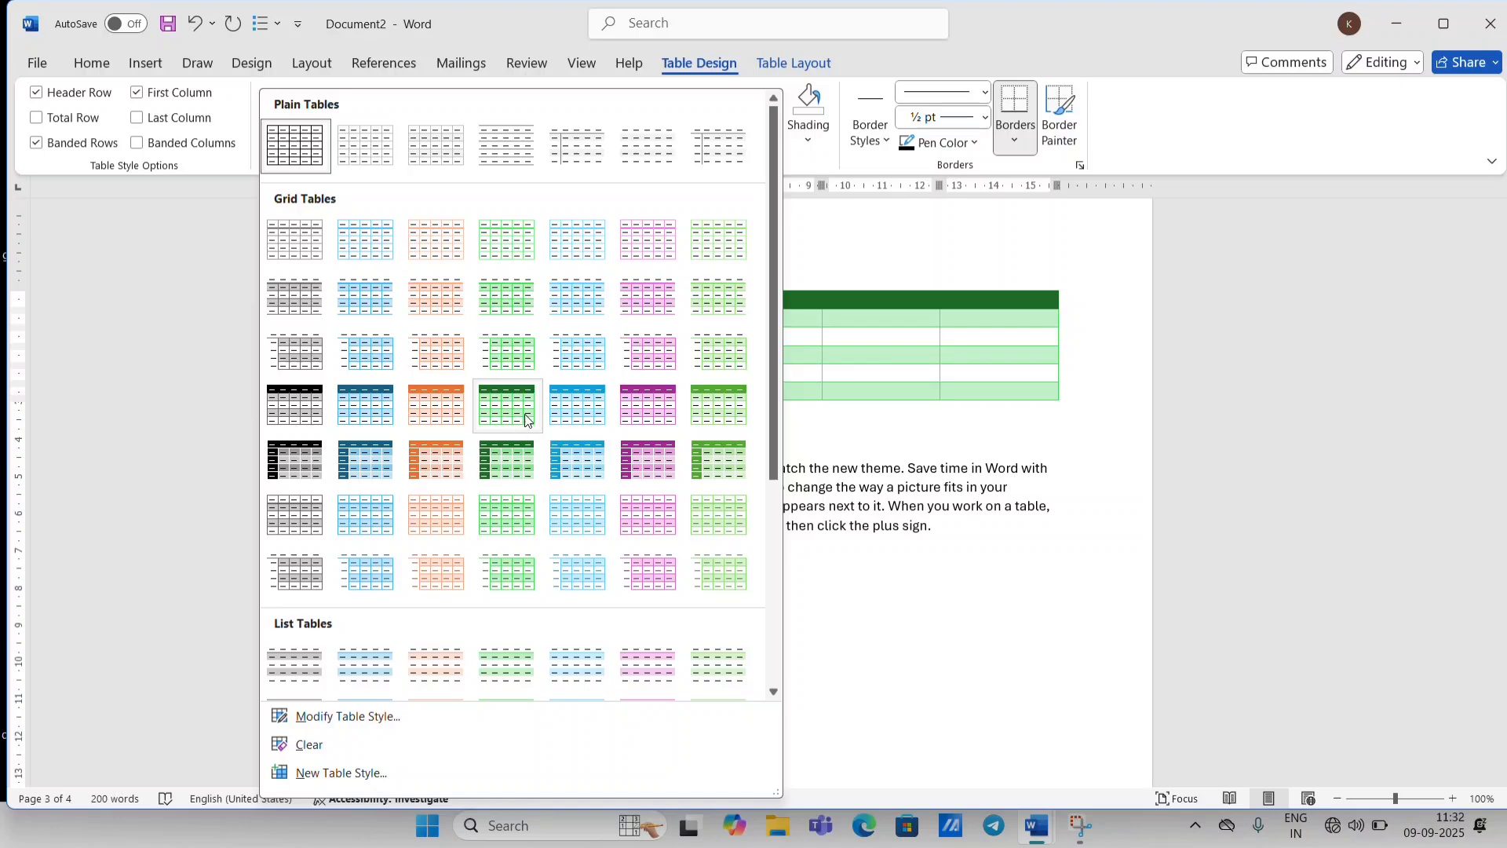
{"action": "left_click", "coordinate": [652, 408]}
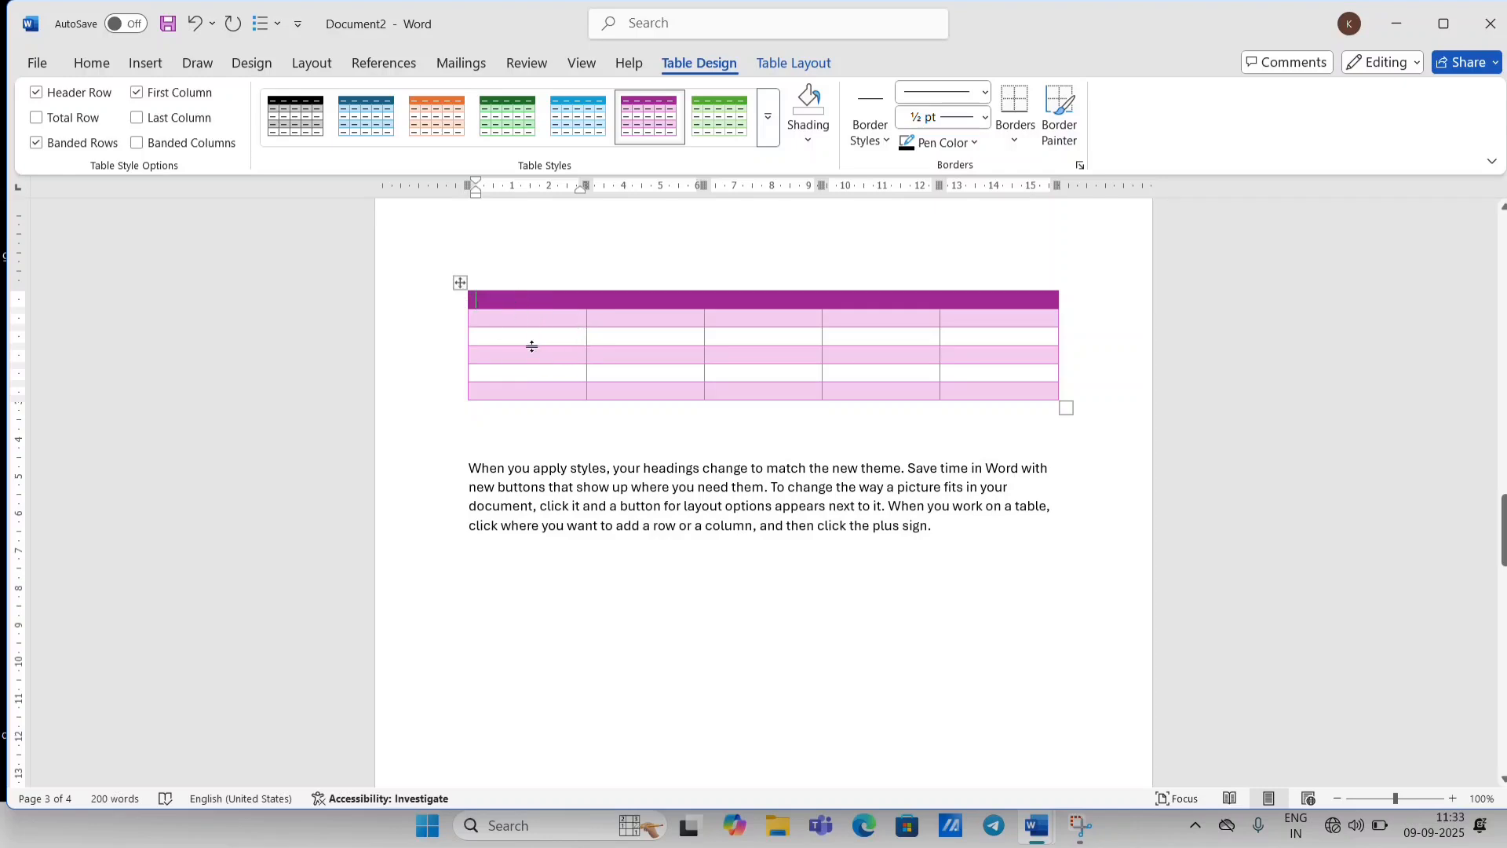
Enlarge the table to about 11 cm tall, making all its rows higher.
{"action": "left_click", "coordinate": [1062, 406]}
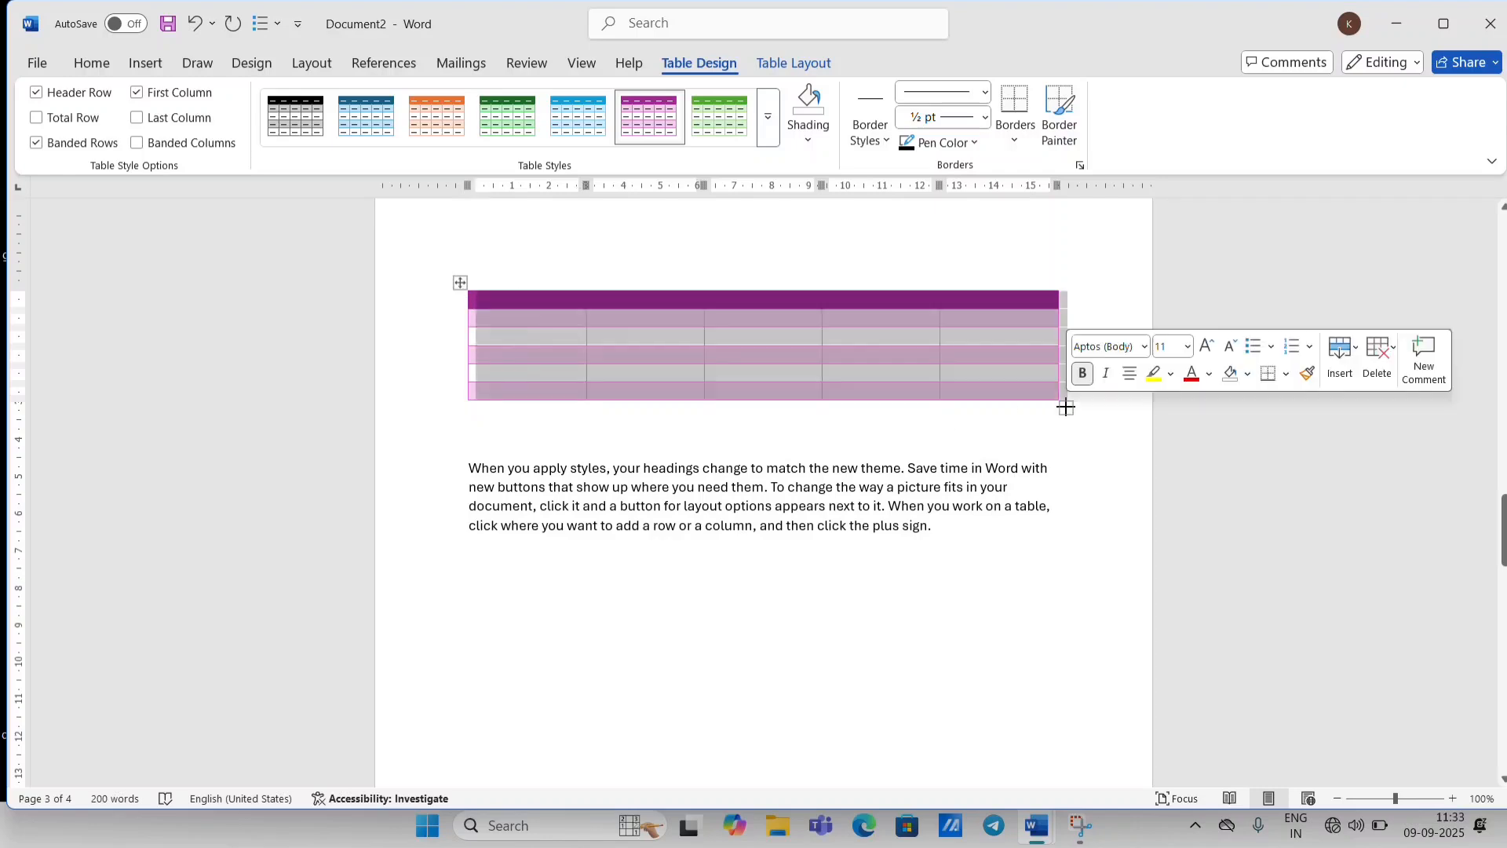
{"action": "left_click_drag", "start_coordinate": [1064, 410], "coordinate": [1061, 600]}
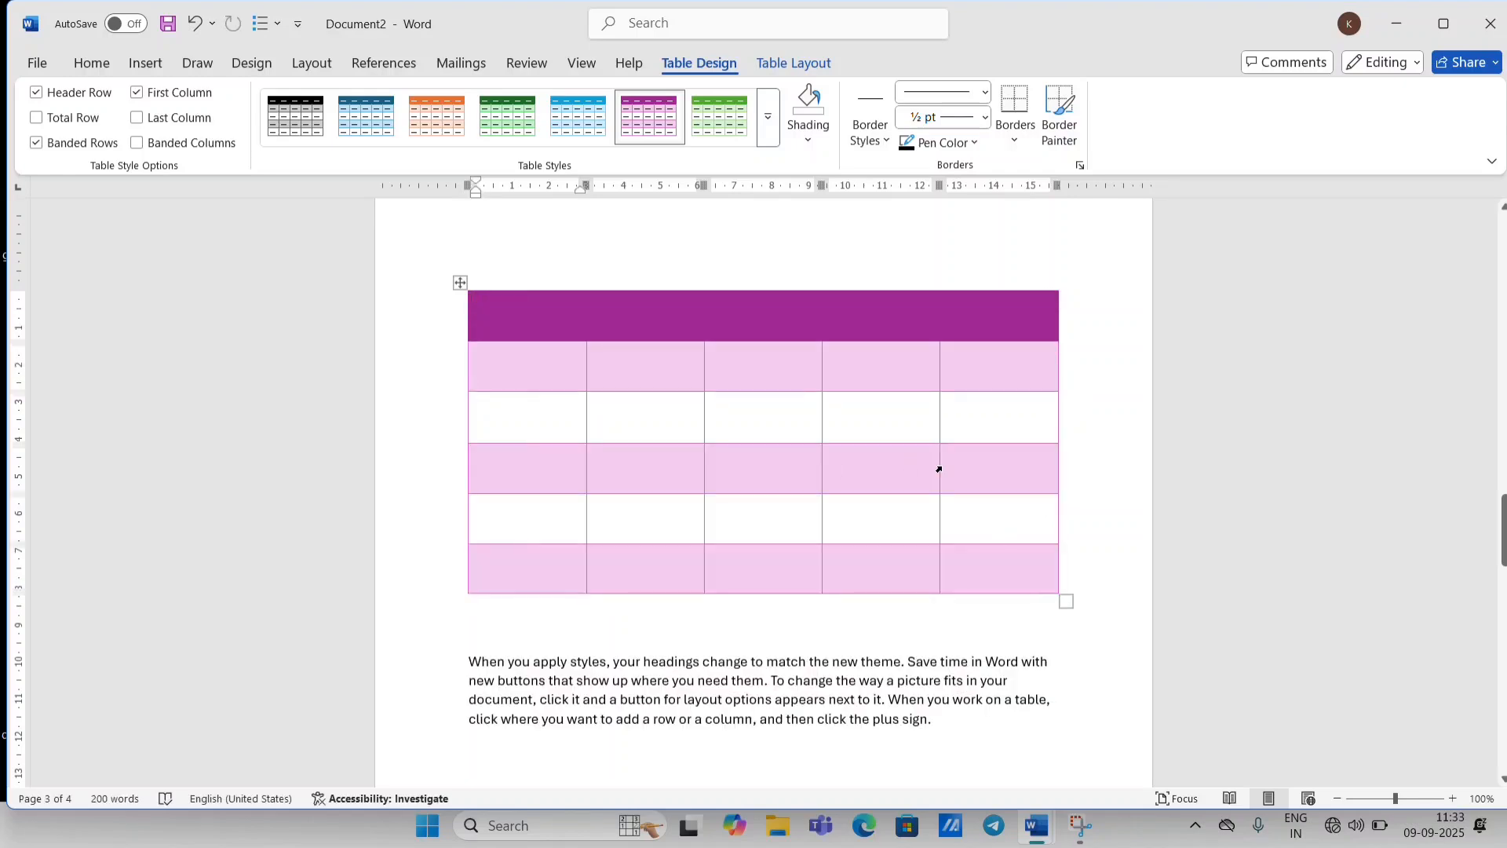
{"action": "left_click", "coordinate": [1064, 600]}
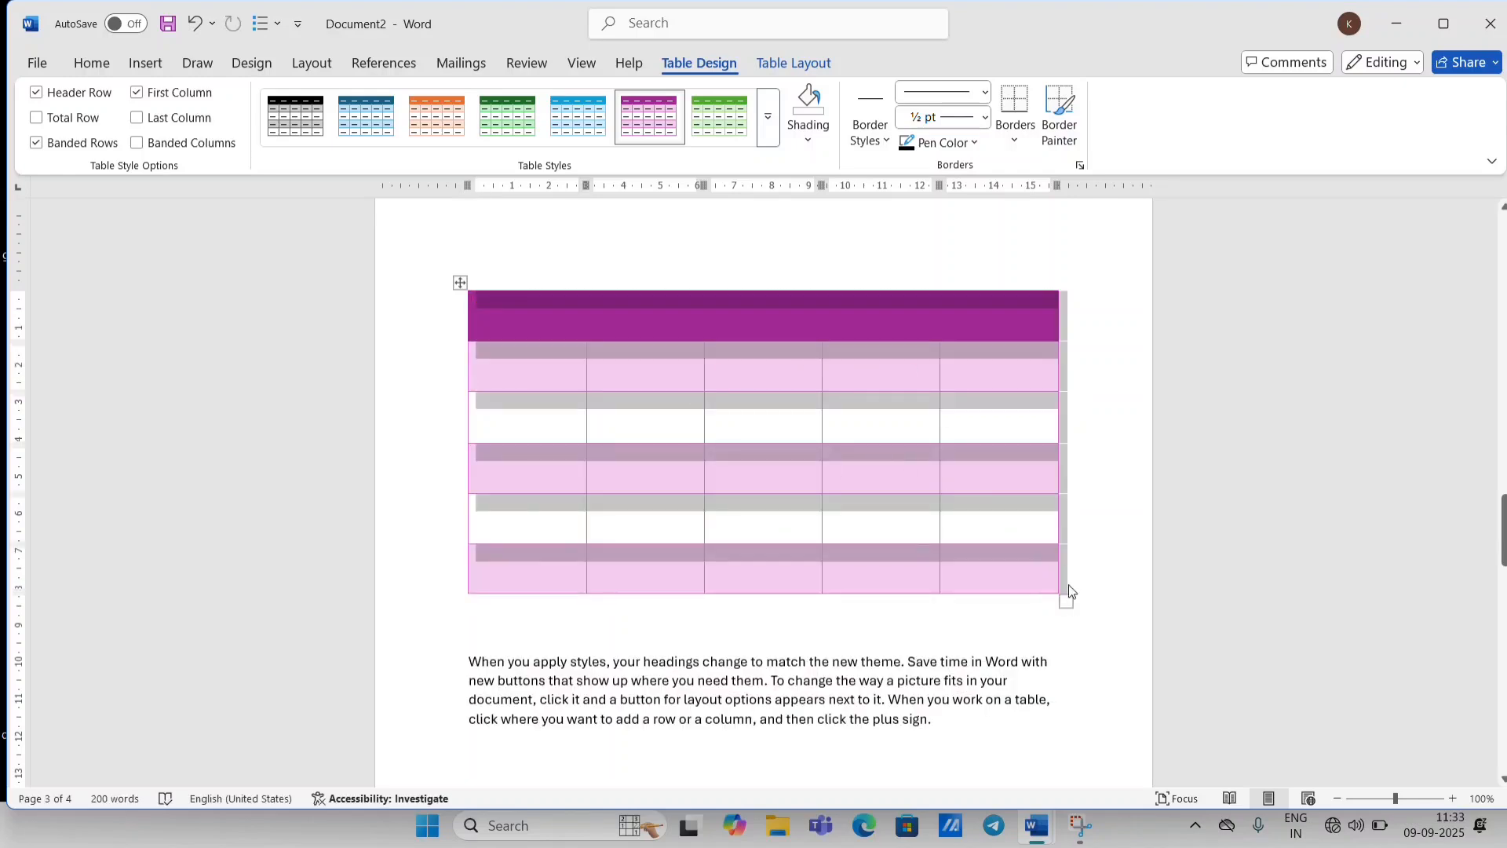
{"action": "left_click_drag", "start_coordinate": [1065, 602], "coordinate": [1065, 707]}
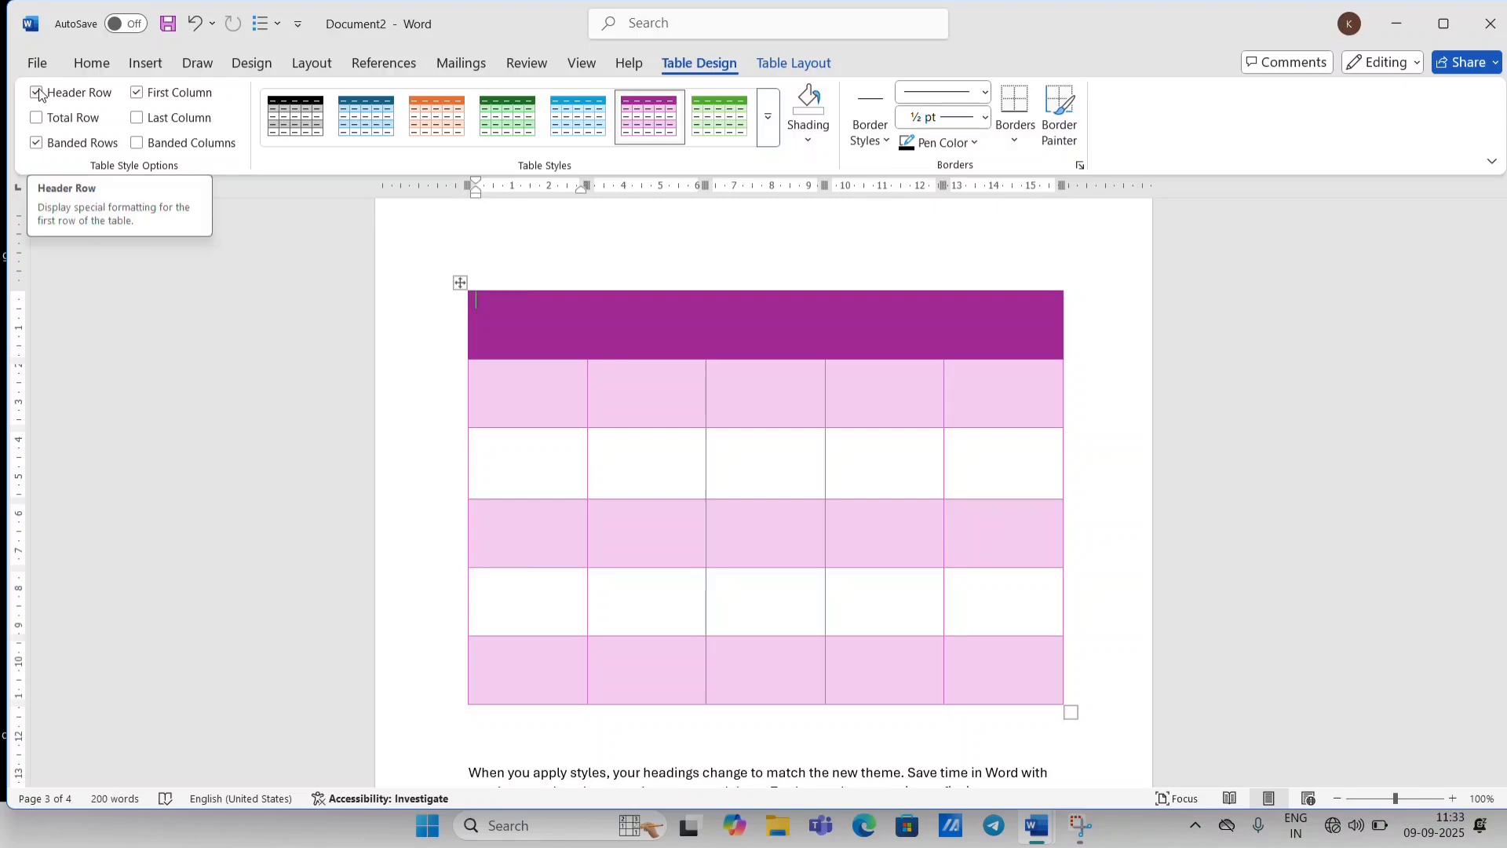
Turn on the Last Column style option for the table.
{"action": "left_click", "coordinate": [137, 117]}
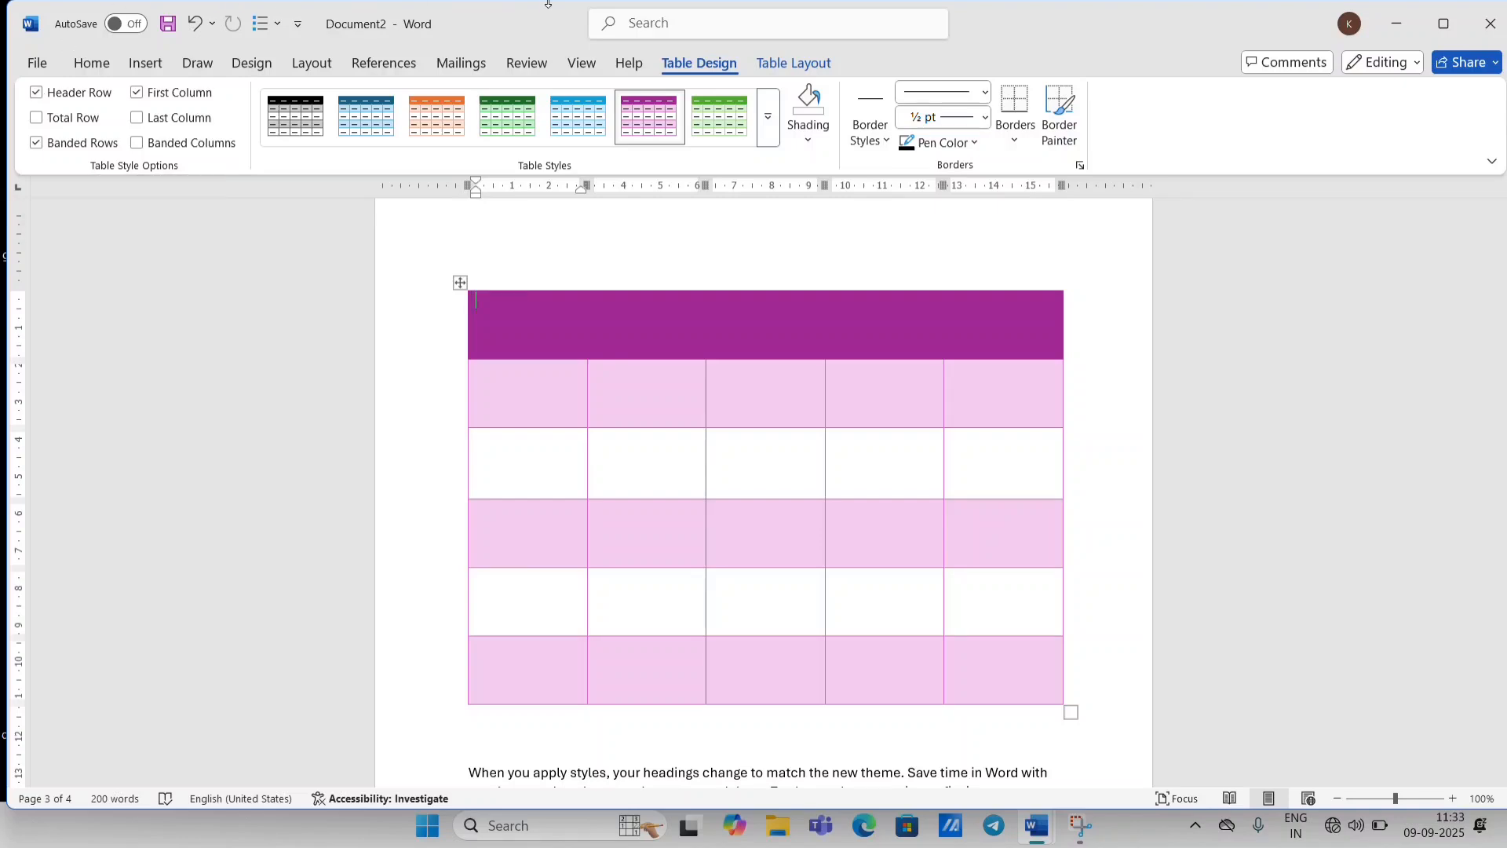
{"action": "left_click", "coordinate": [650, 29]}
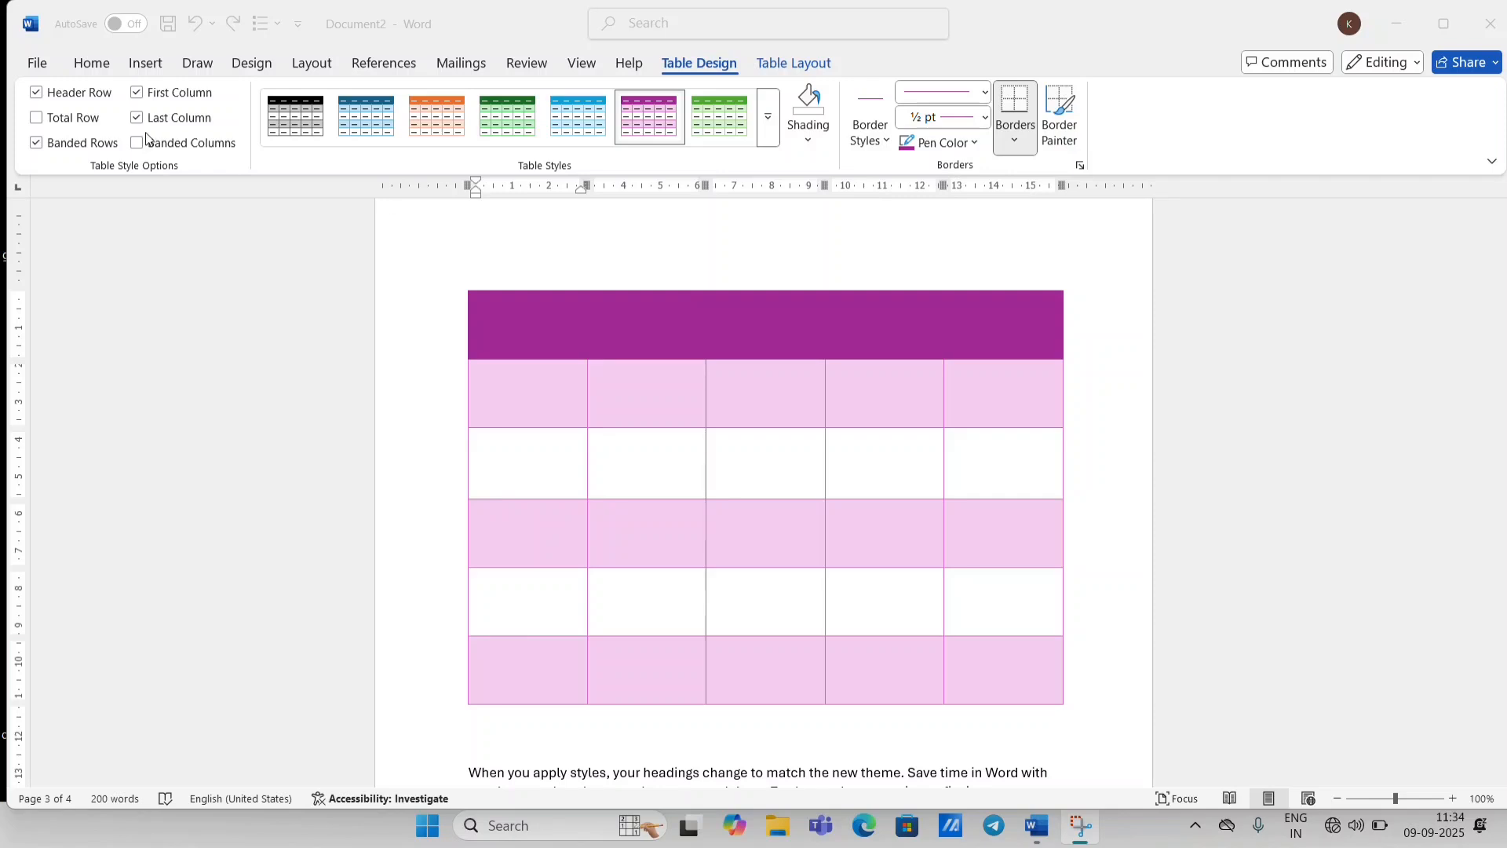
Try turning off the table's Header Row style option and undo it.
{"action": "left_click", "coordinate": [37, 98]}
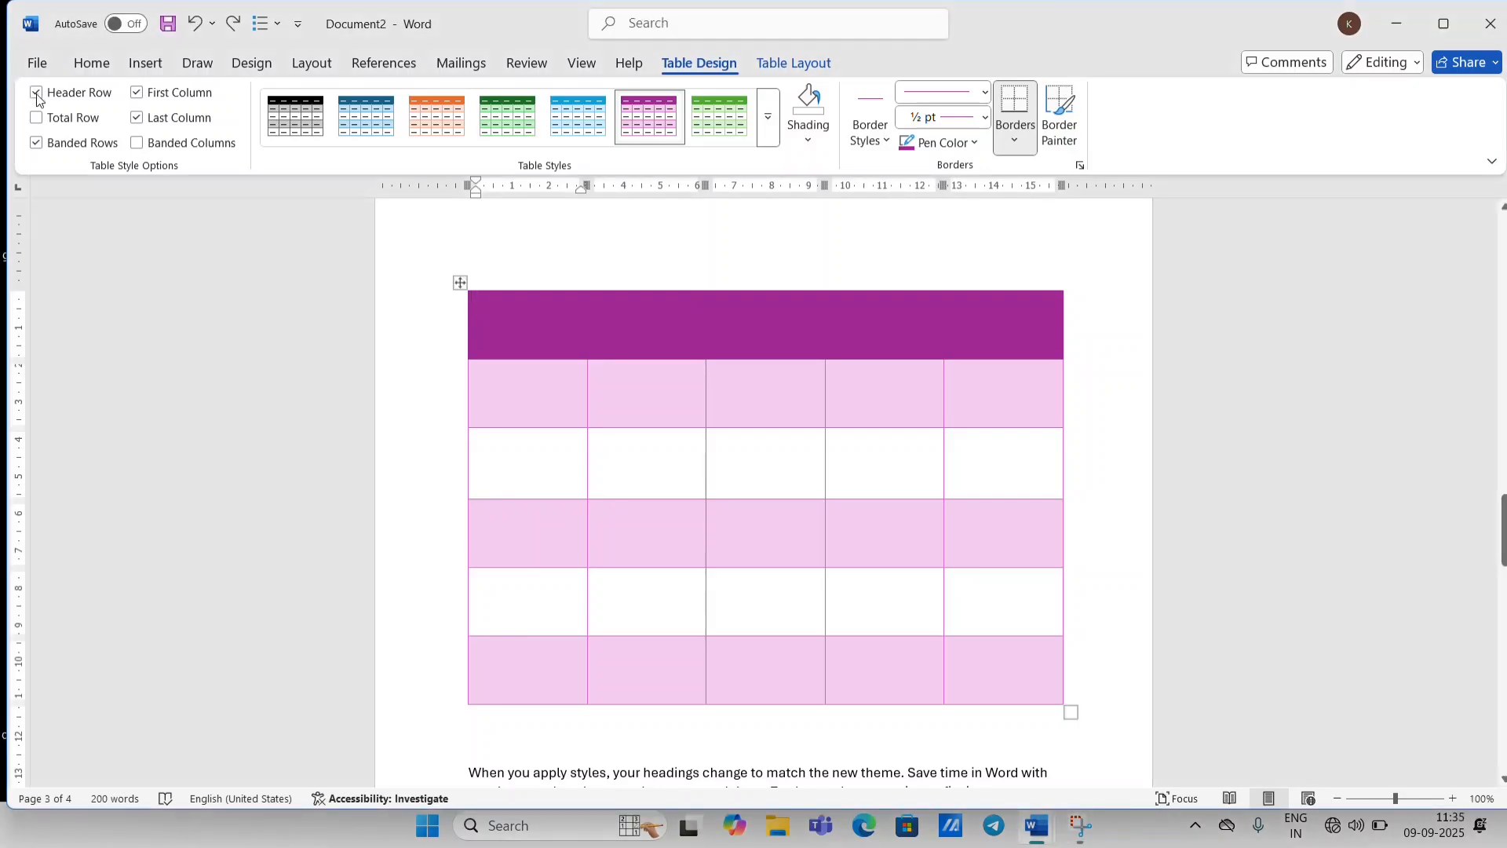
{"action": "left_click", "coordinate": [36, 94]}
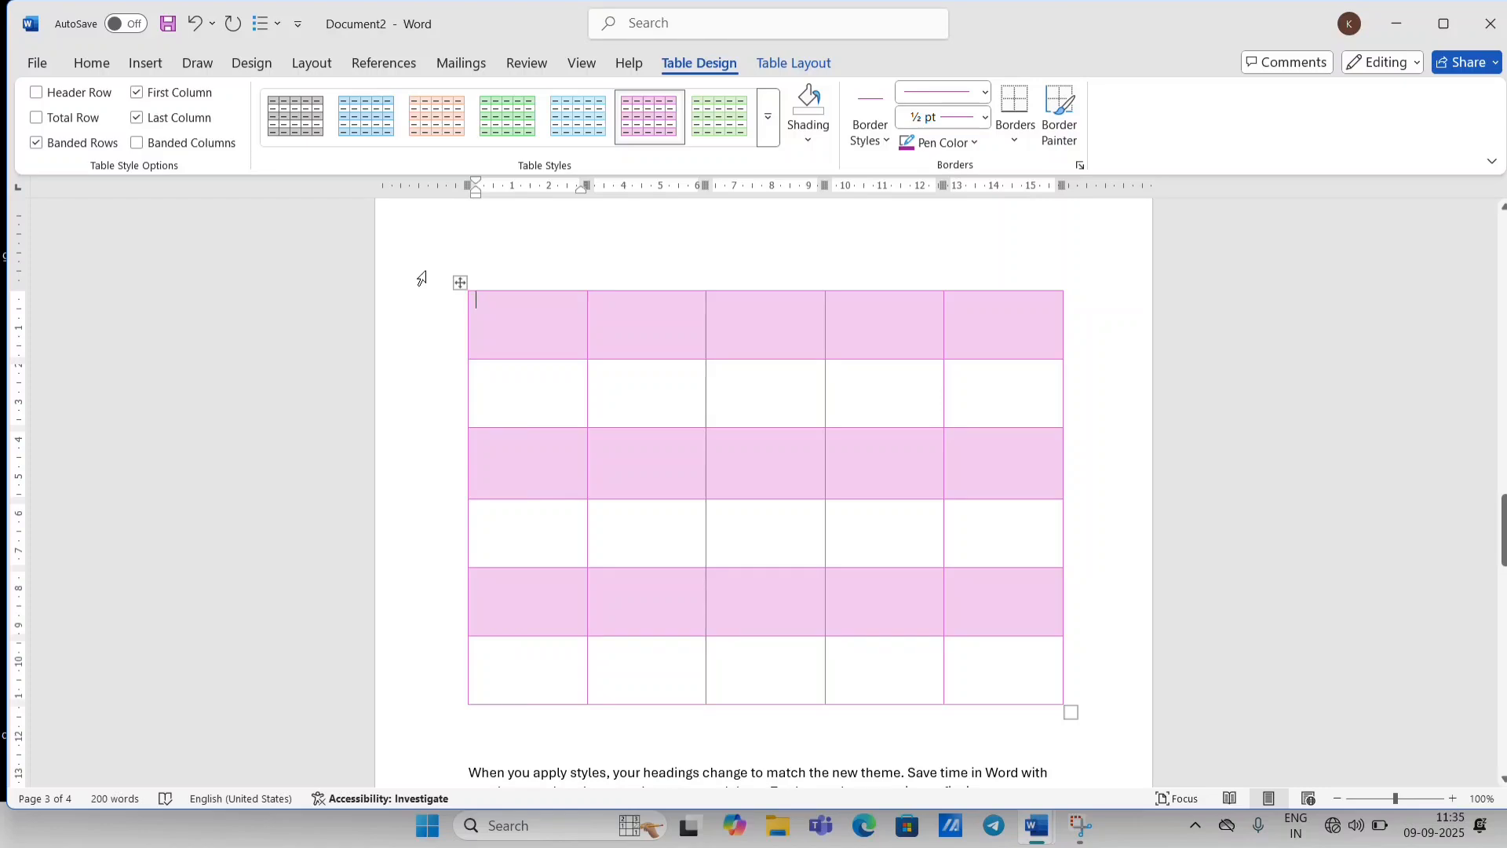
{"action": "key", "text": "ctrl+z"}
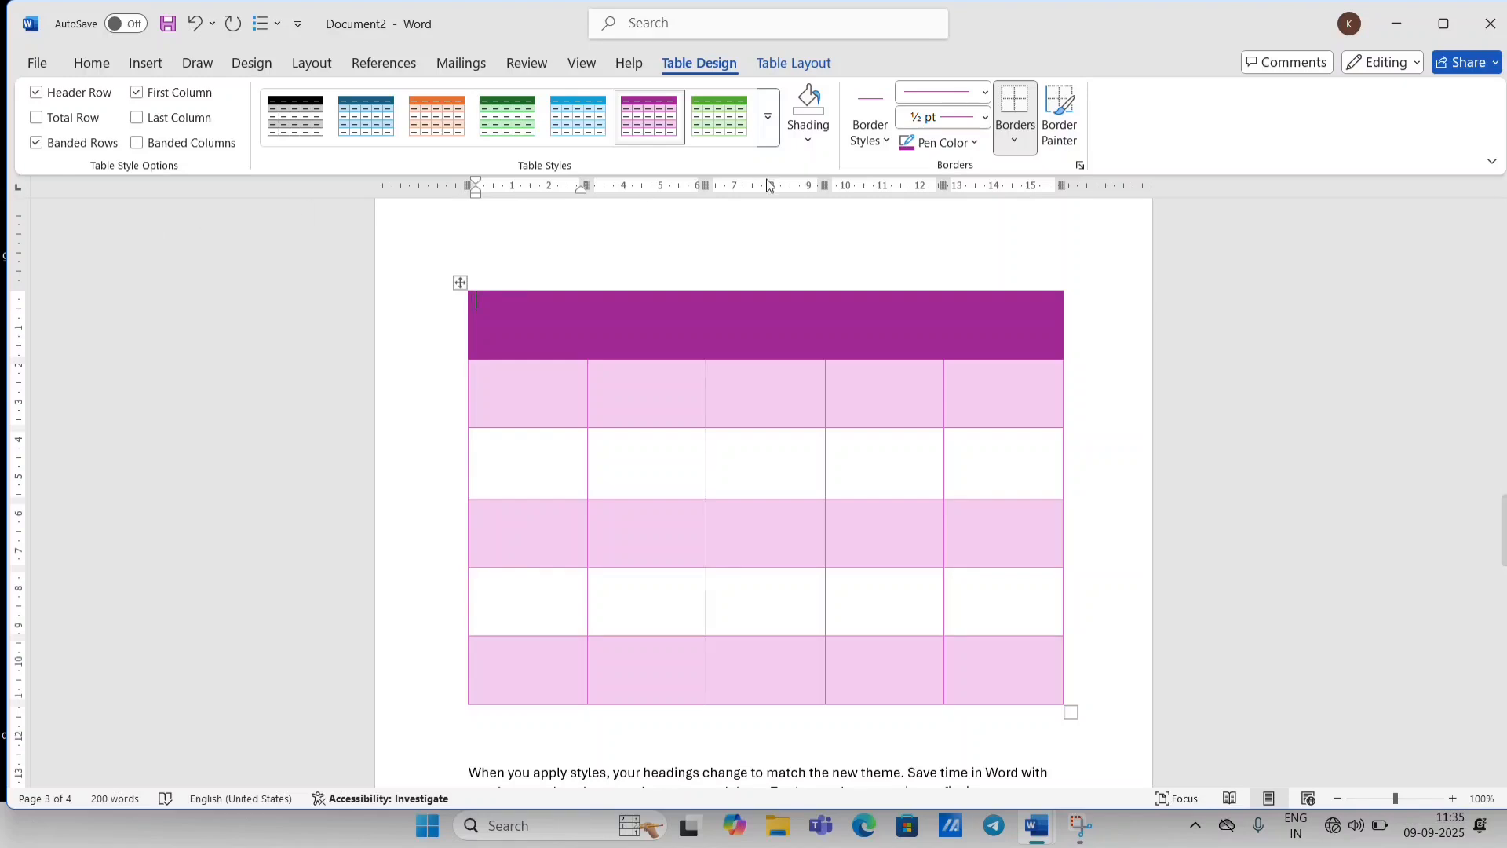
{"action": "left_click", "coordinate": [817, 148]}
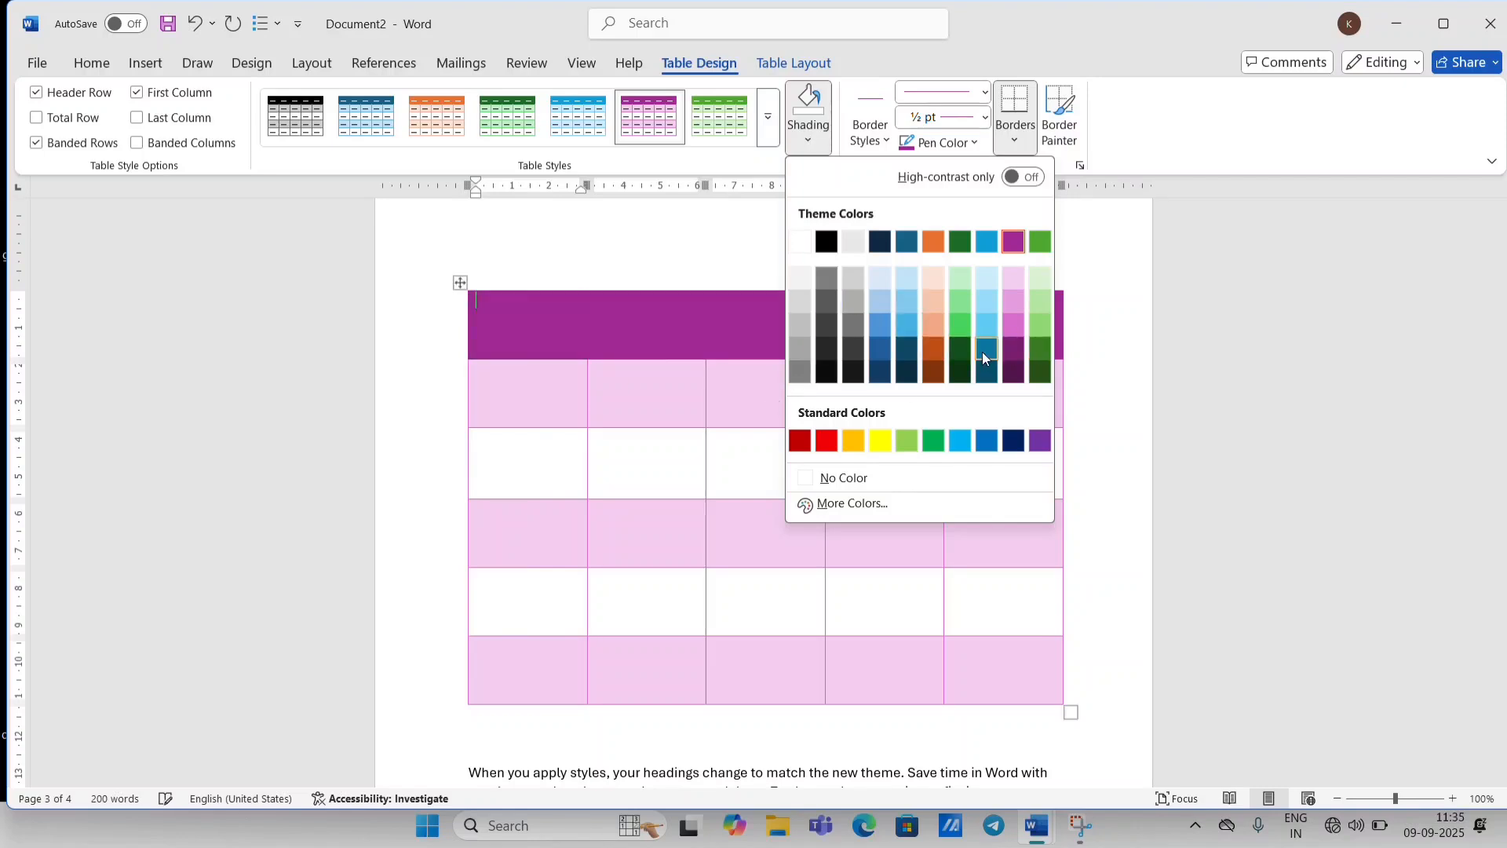
{"action": "left_click", "coordinate": [693, 234]}
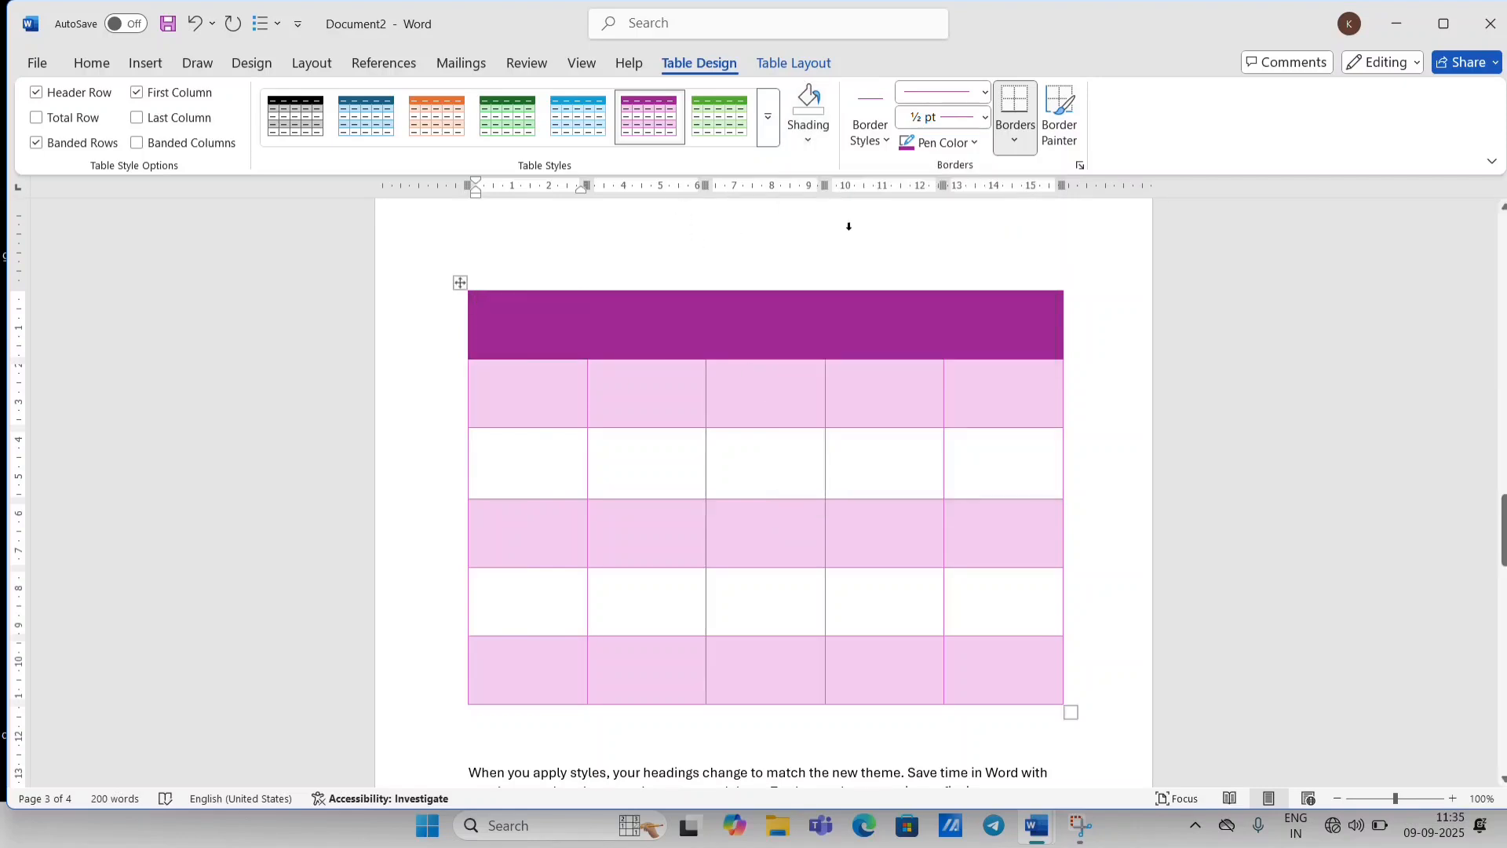
{"action": "left_click", "coordinate": [885, 152]}
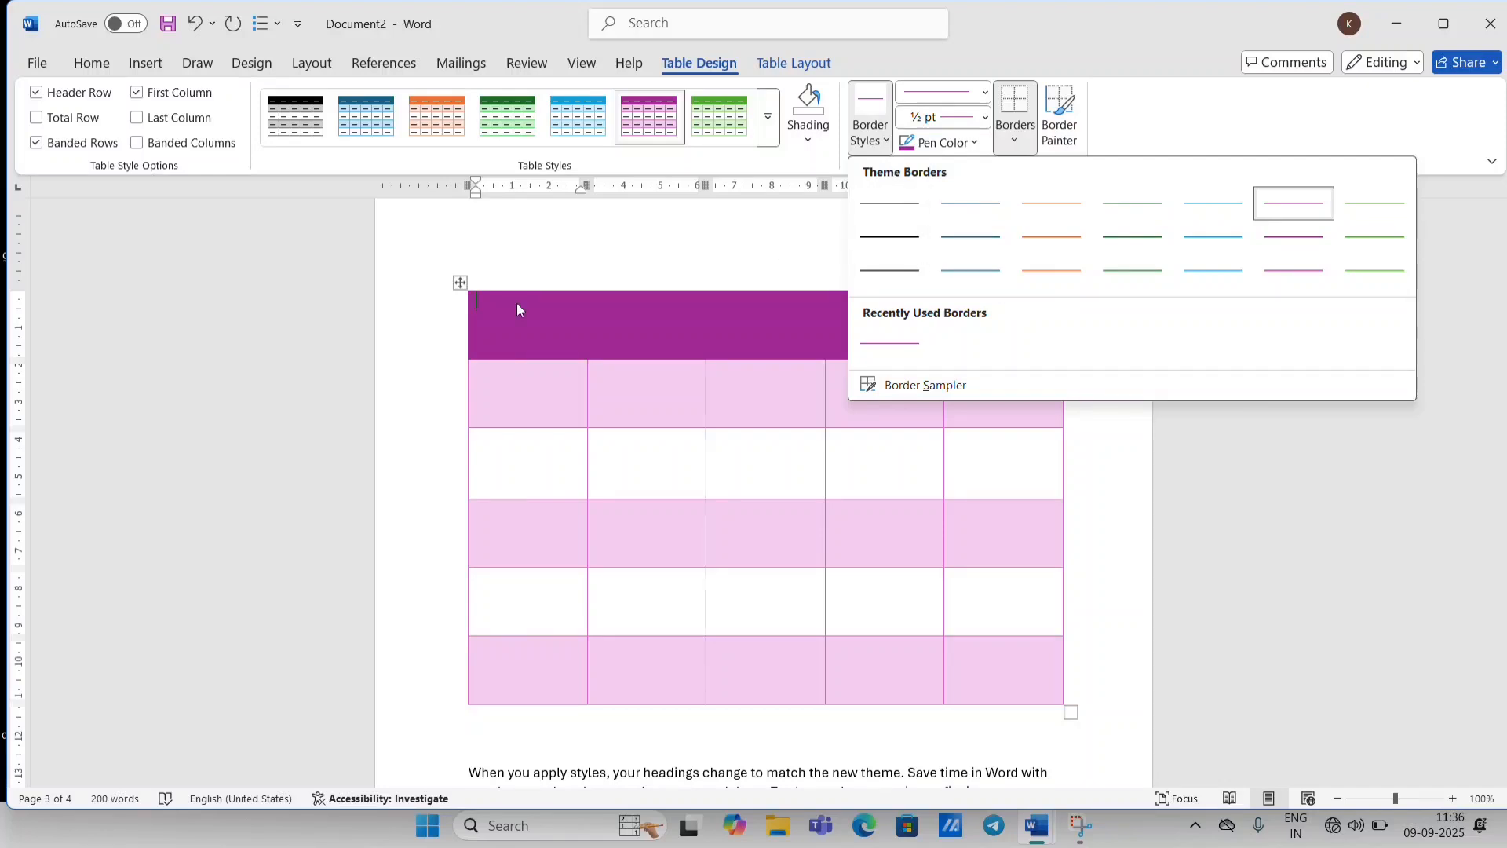
{"action": "left_click", "coordinate": [654, 257]}
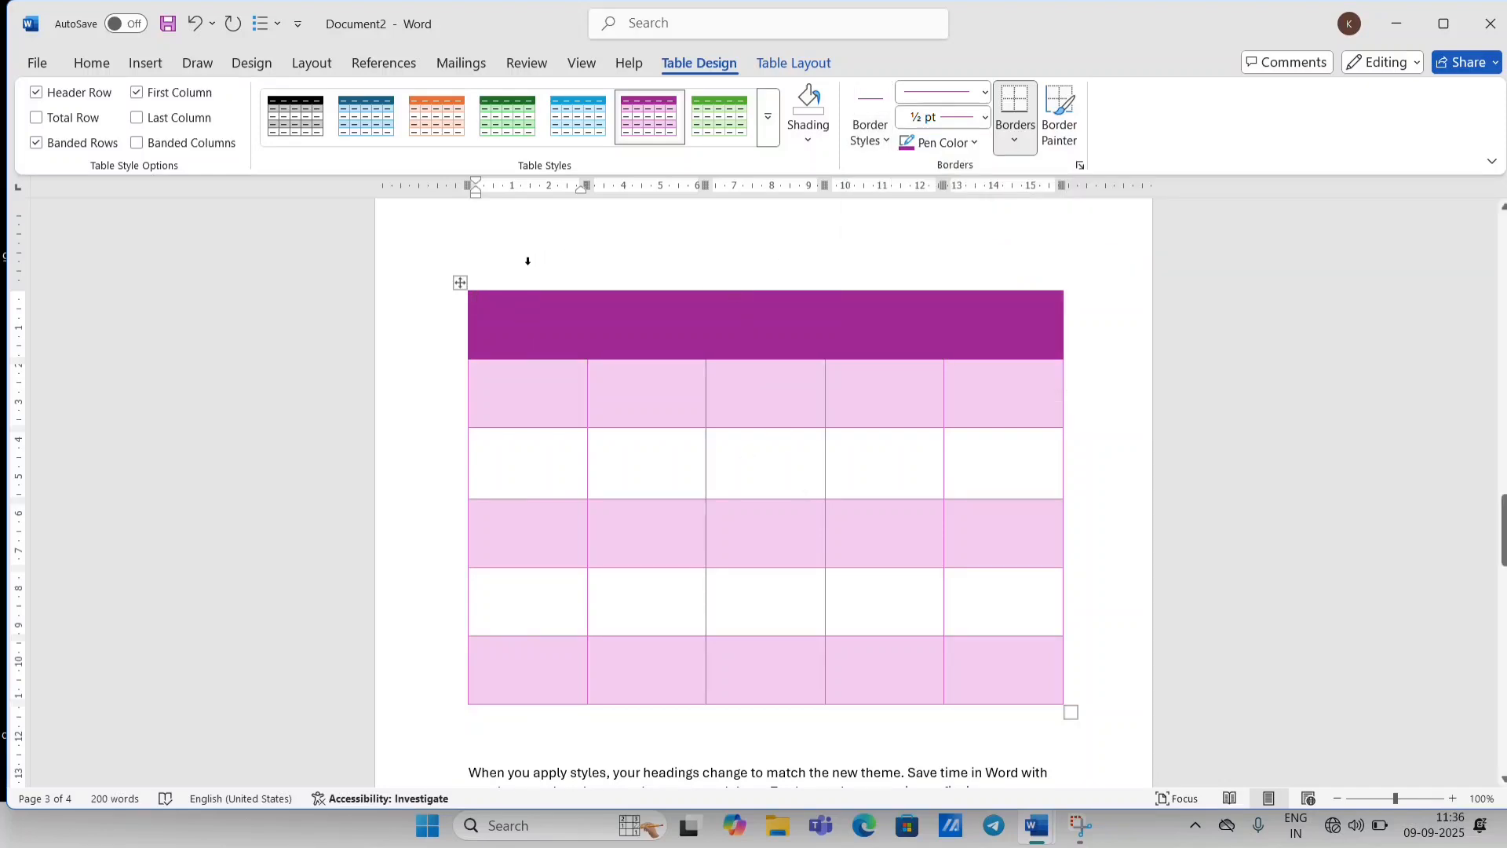
Choose the purple ½ pt double-line theme border style and paint parts of the table's first two inner vertical borders with it.
{"action": "left_click", "coordinate": [460, 283]}
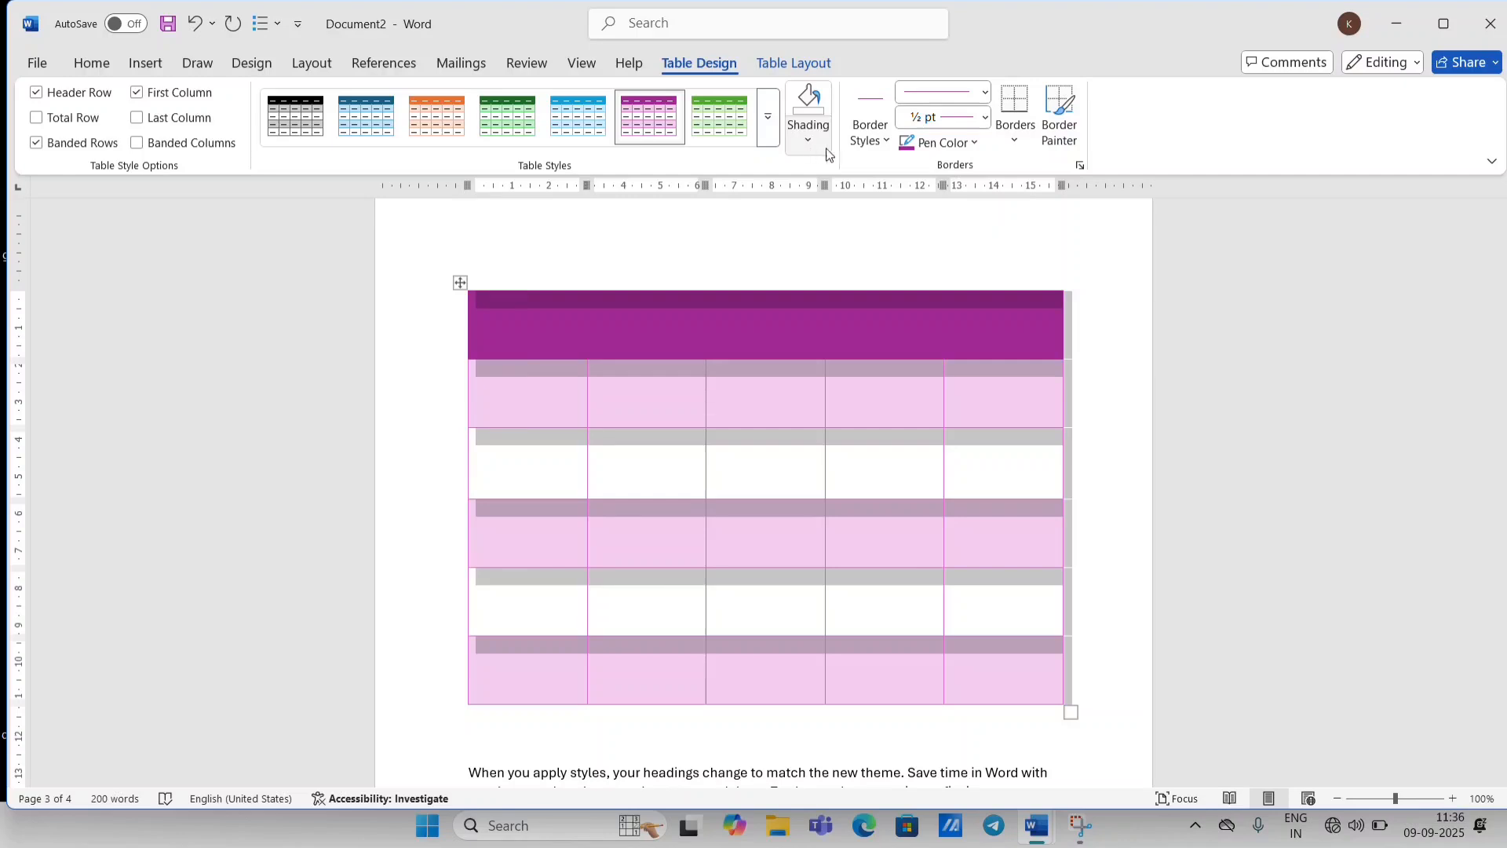
{"action": "left_click", "coordinate": [870, 132]}
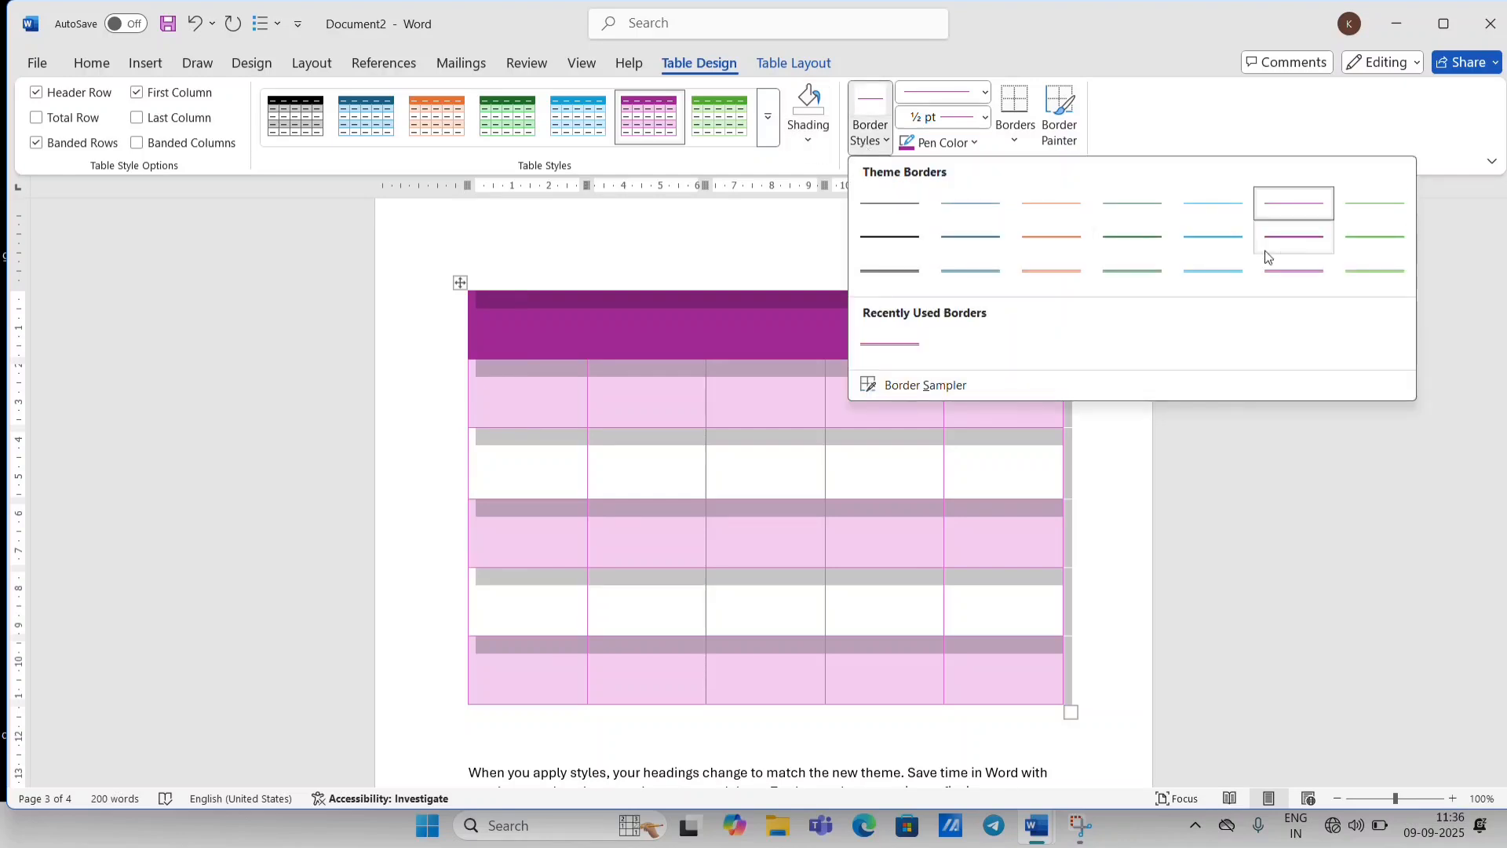
{"action": "left_click", "coordinate": [1284, 270]}
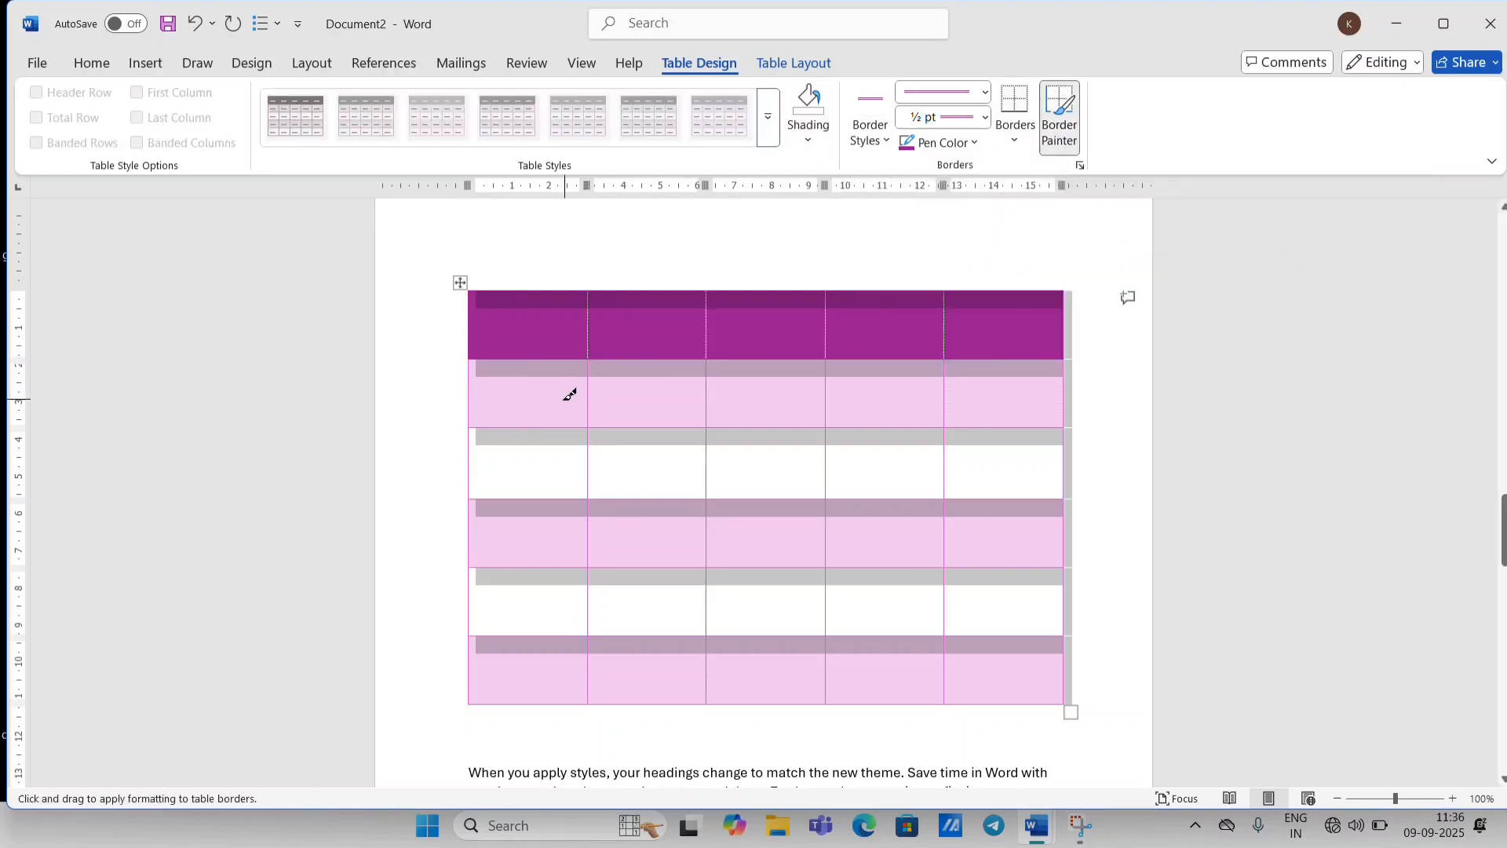
{"action": "scroll", "coordinate": [569, 396], "scroll_direction": "up", "scroll_amount": 5, "text": "ctrl"}
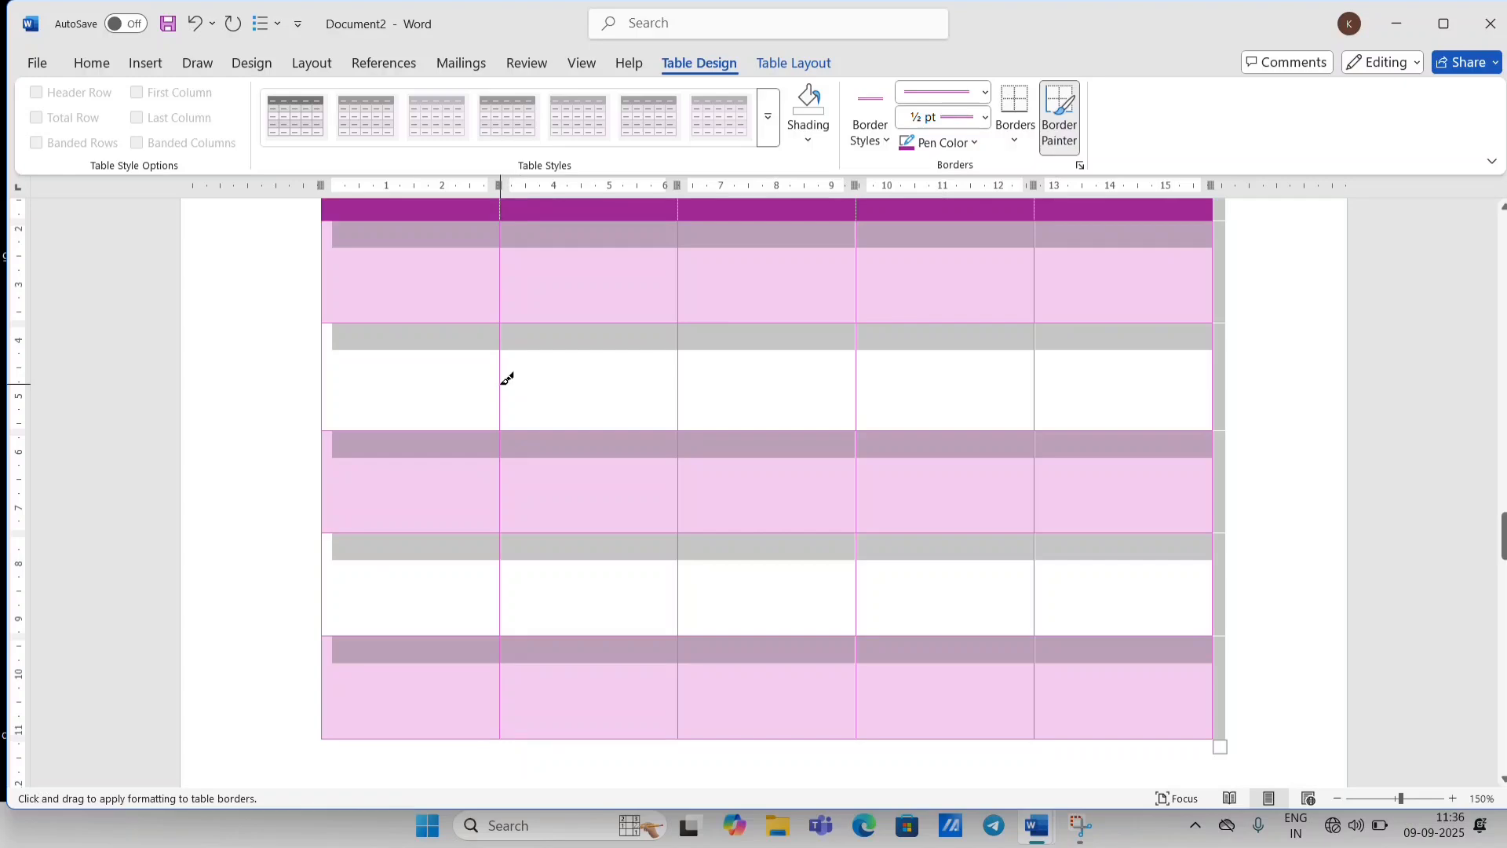
{"action": "left_click", "coordinate": [503, 503]}
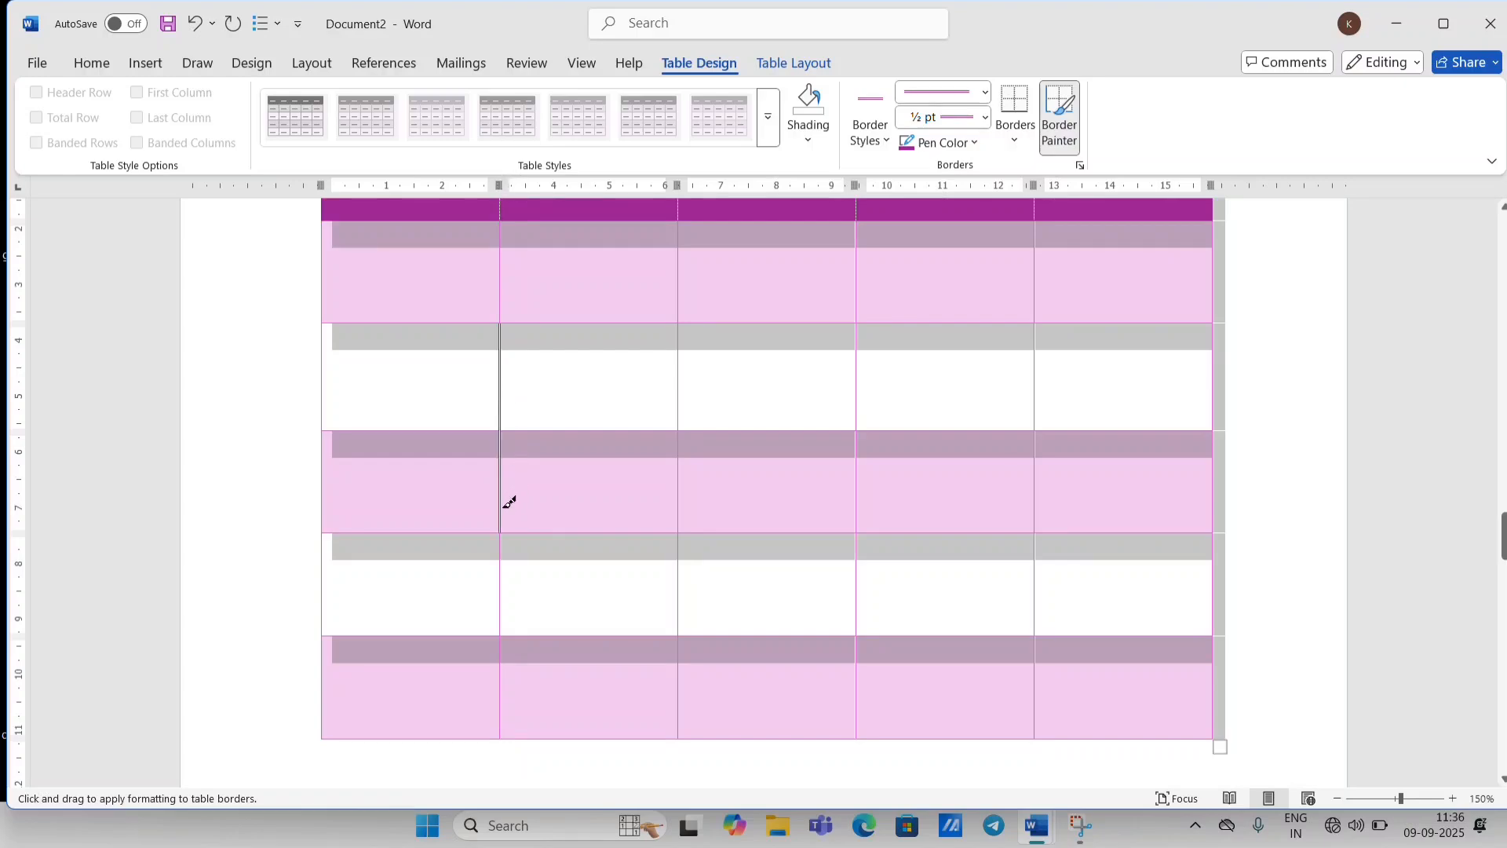
{"action": "left_click", "coordinate": [503, 569]}
{"action": "left_click", "coordinate": [679, 486]}
{"action": "left_click", "coordinate": [680, 348]}
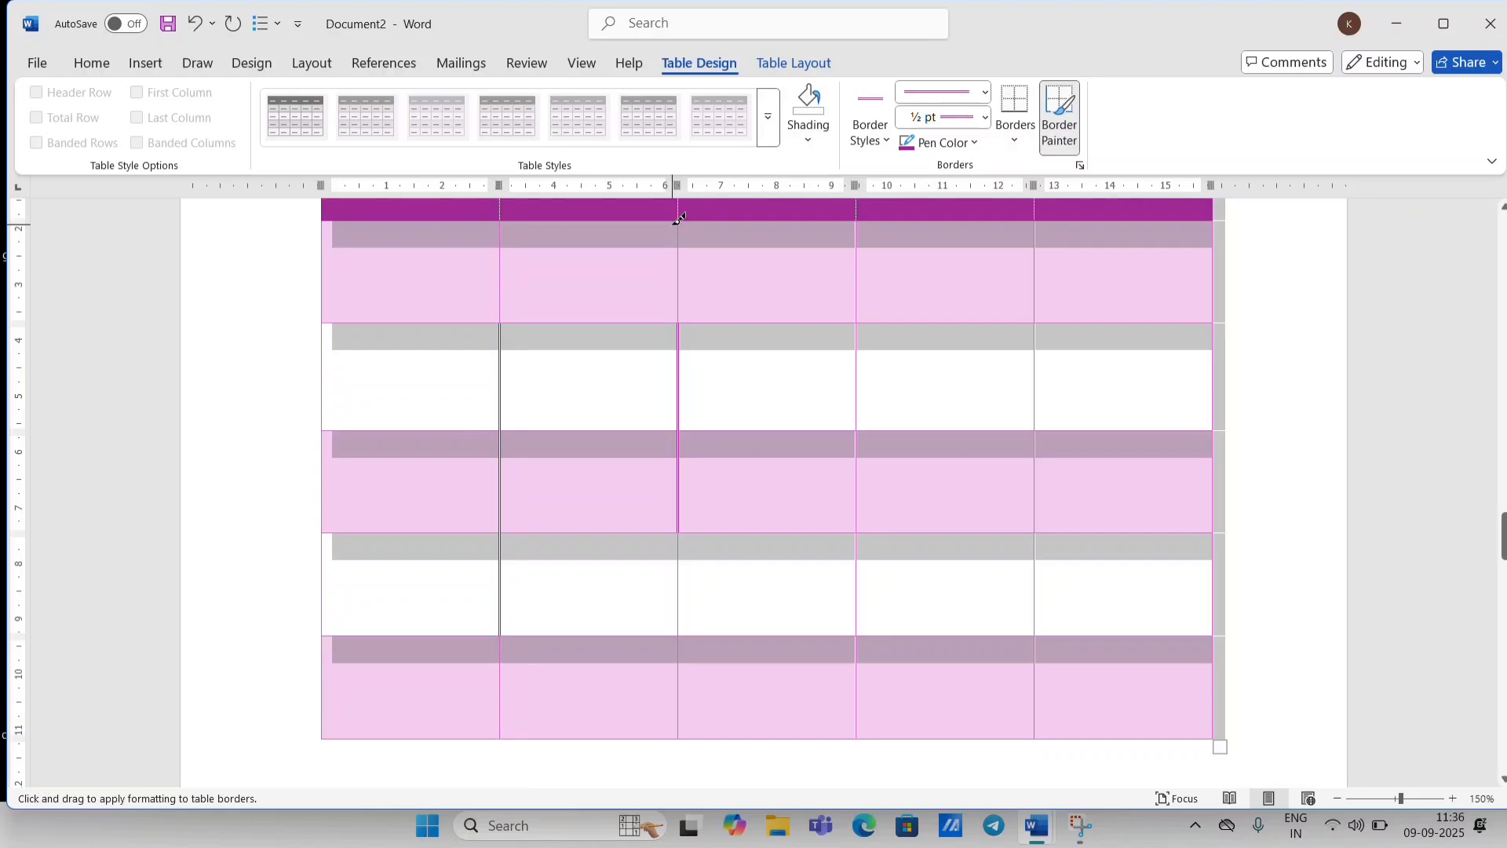
{"action": "left_click", "coordinate": [680, 267]}
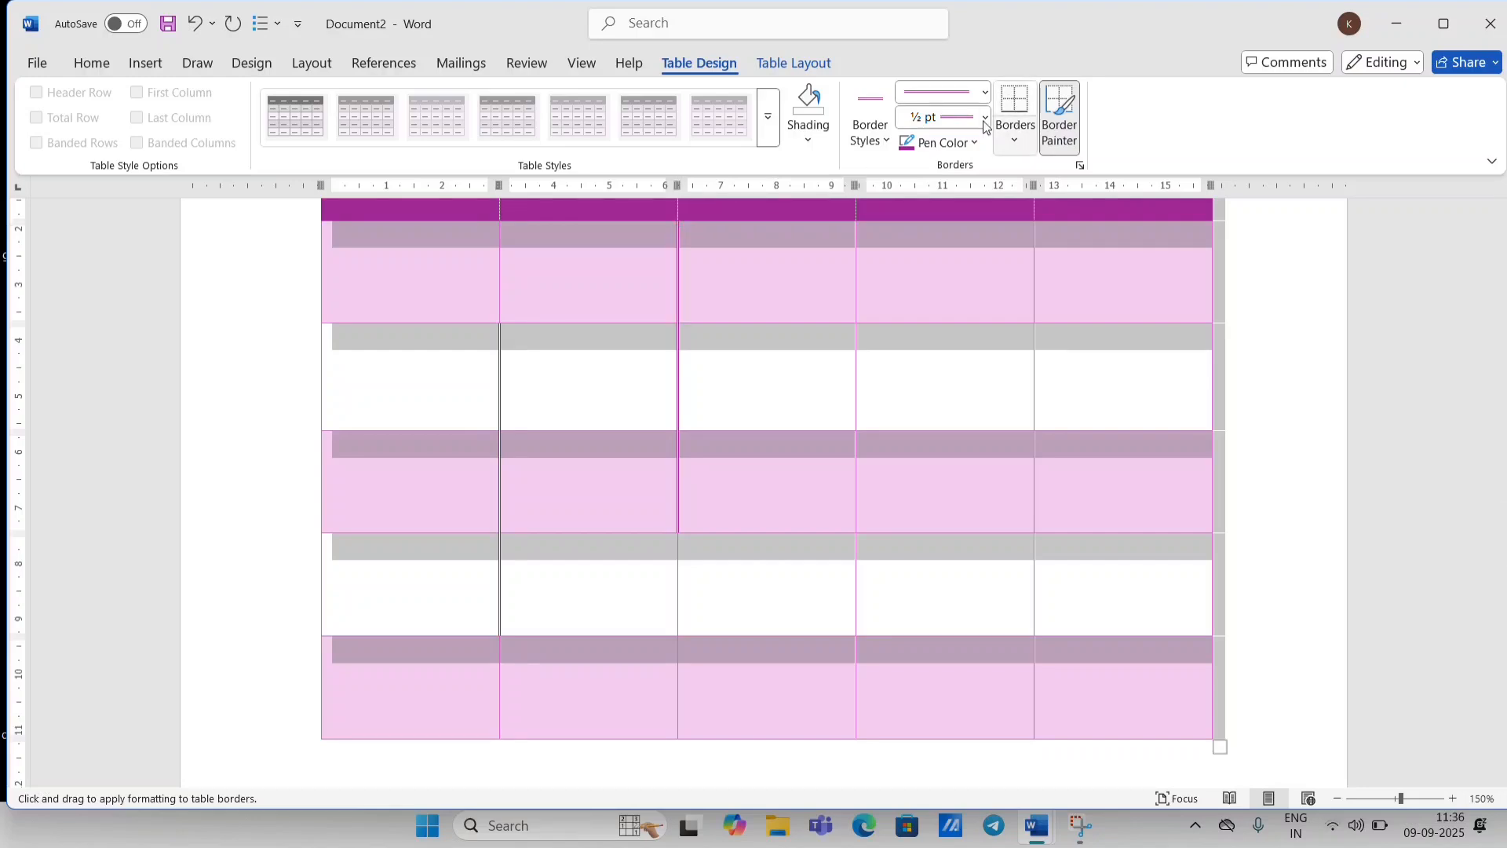
Apply all borders to the whole table in the chosen purple ½ pt border style.
{"action": "left_click", "coordinate": [977, 144]}
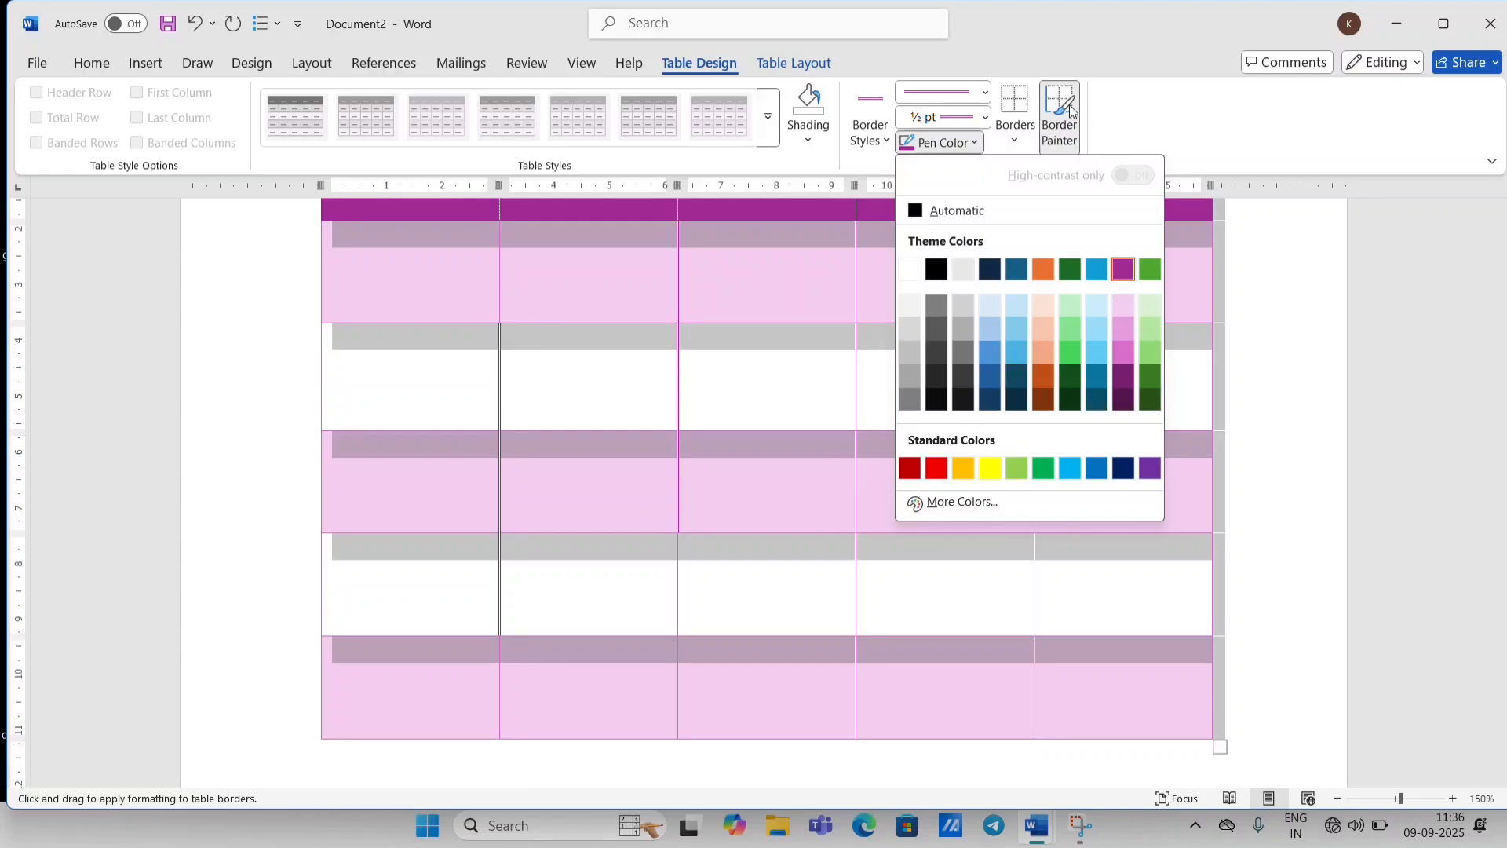
{"action": "left_click", "coordinate": [1011, 142]}
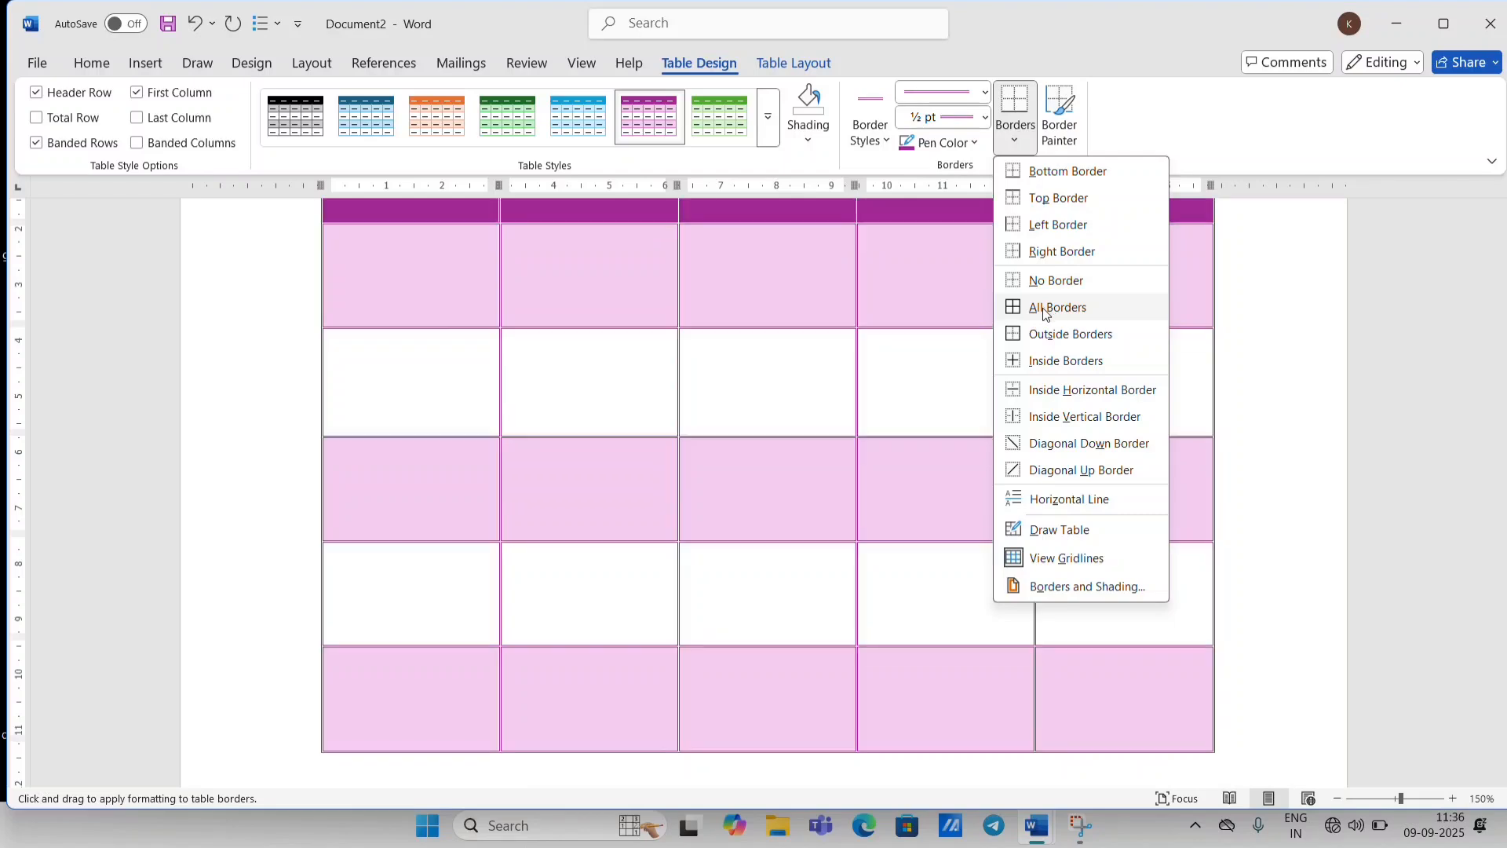
{"action": "left_click", "coordinate": [1042, 308]}
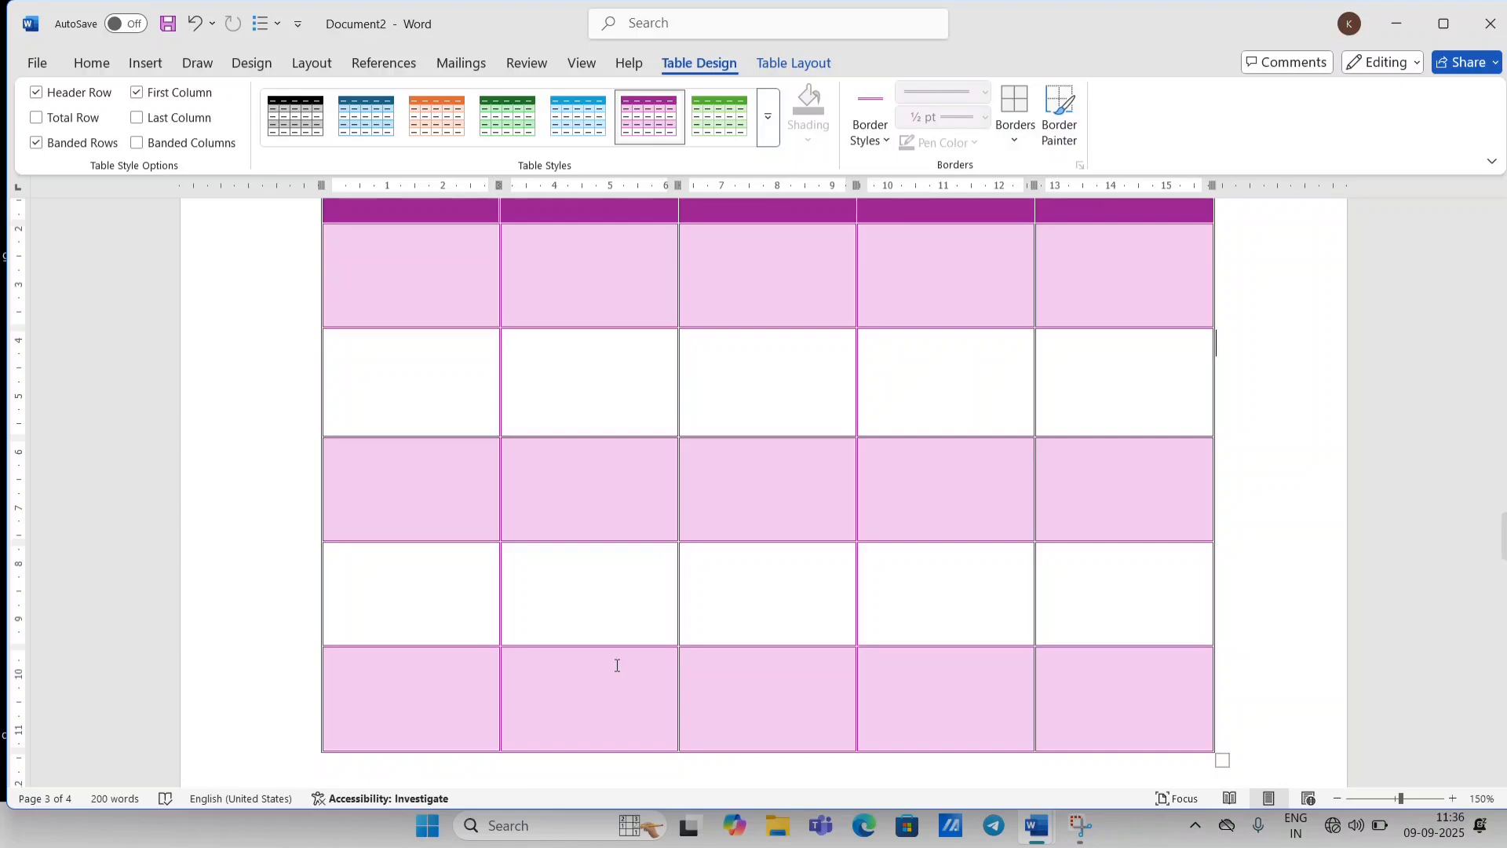
Select the whole table and remove its outside borders.
{"action": "left_click", "coordinate": [1012, 138]}
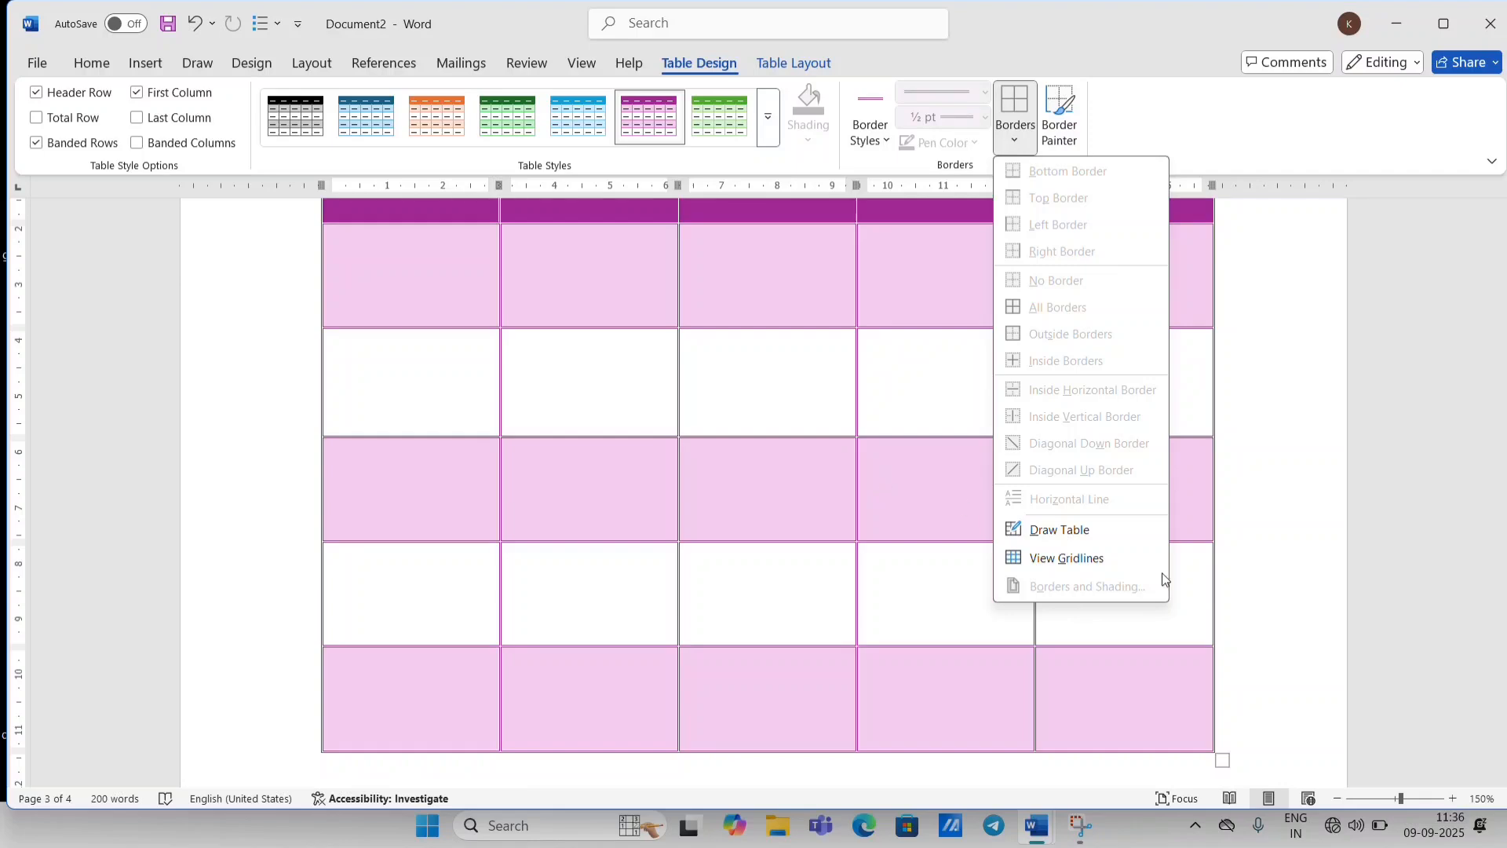
{"action": "left_click", "coordinate": [1306, 620]}
{"action": "scroll", "coordinate": [1306, 620], "scroll_direction": "down", "scroll_amount": 4}
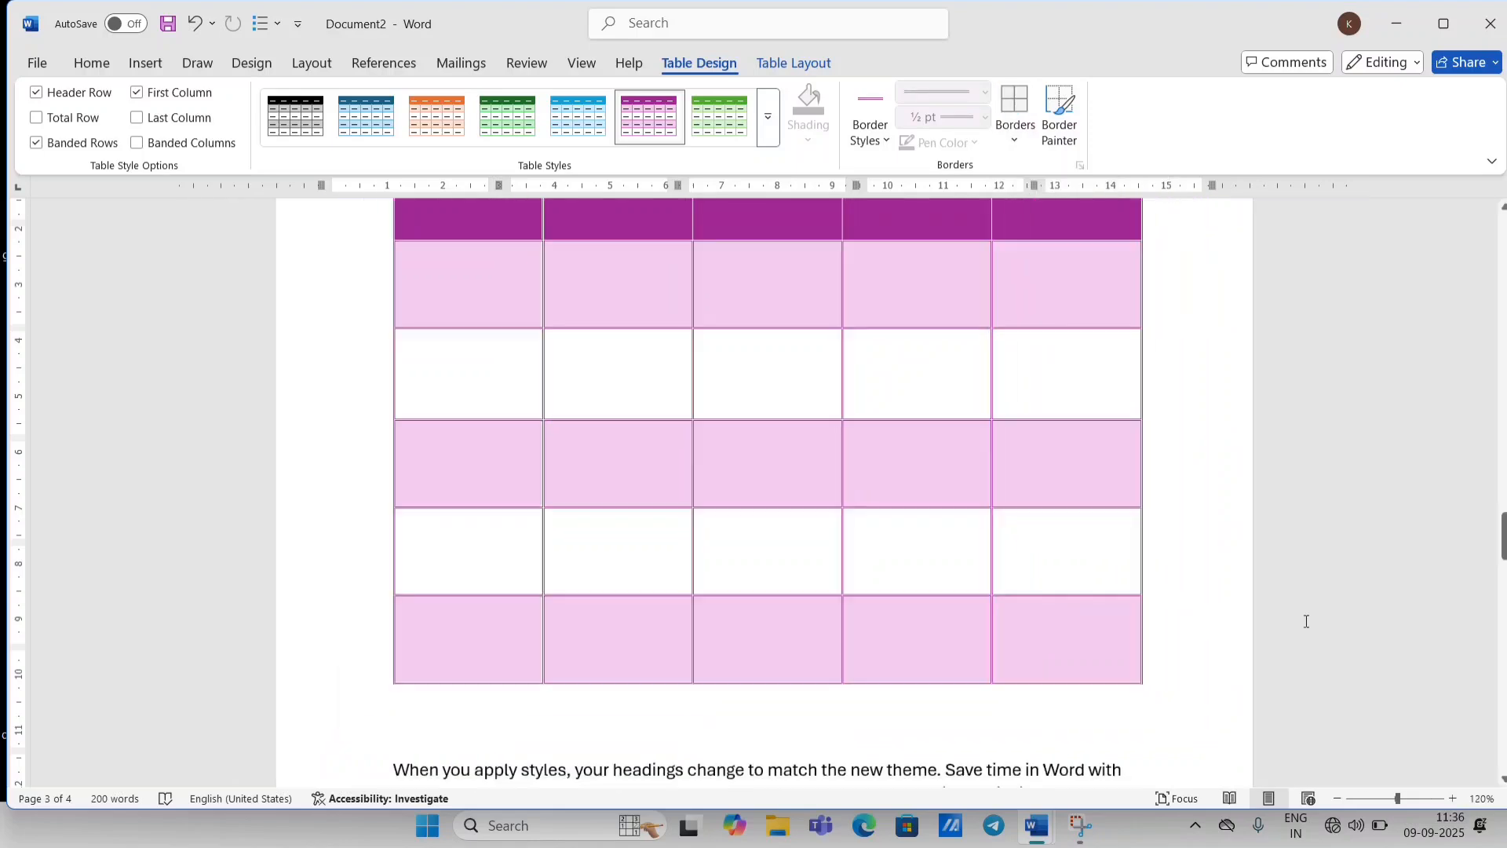
{"action": "left_click", "coordinate": [1101, 647]}
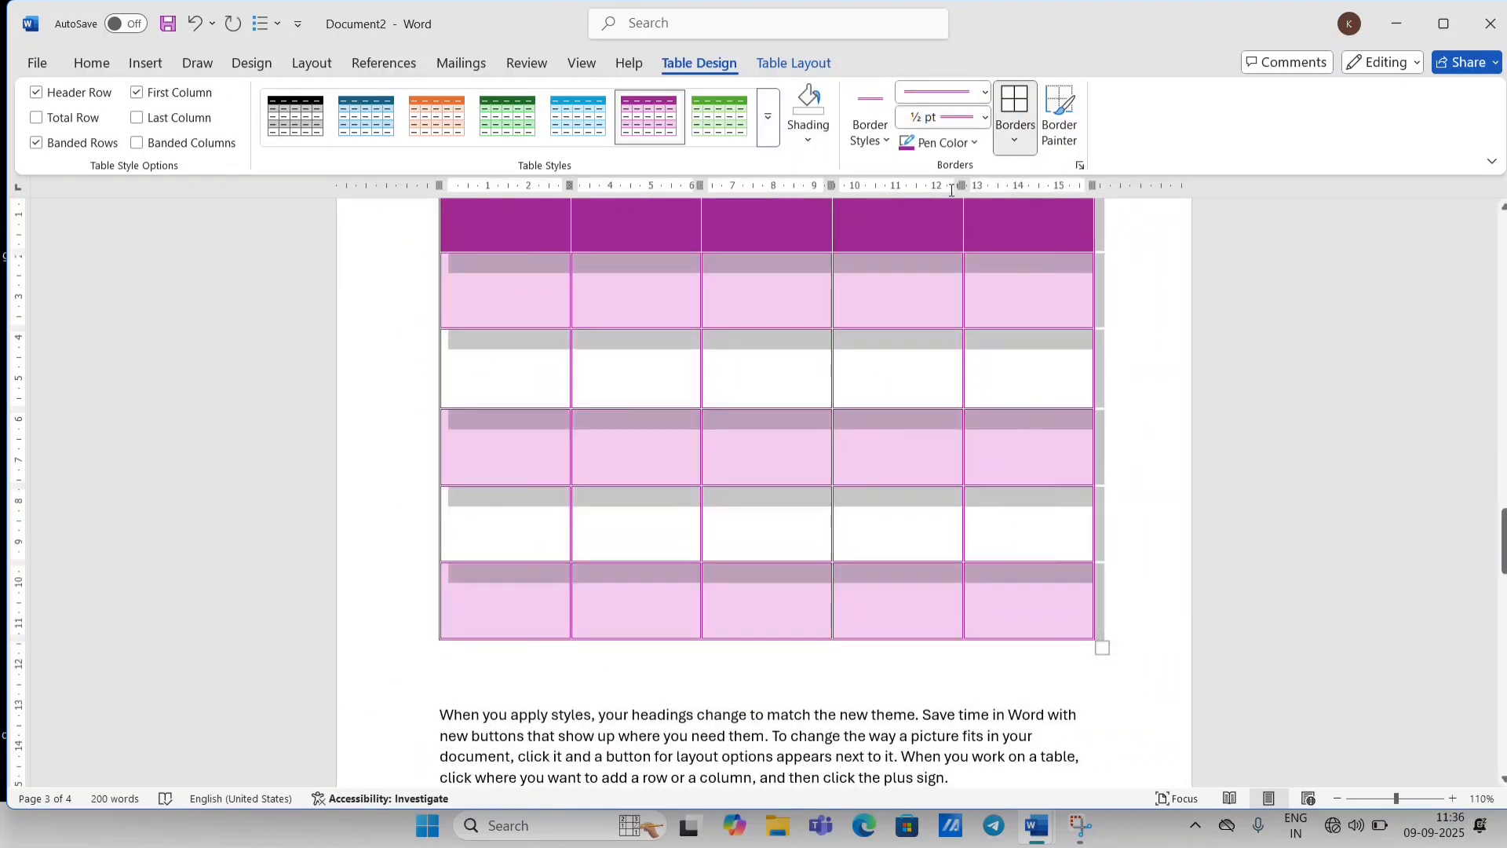
{"action": "left_click", "coordinate": [1017, 149]}
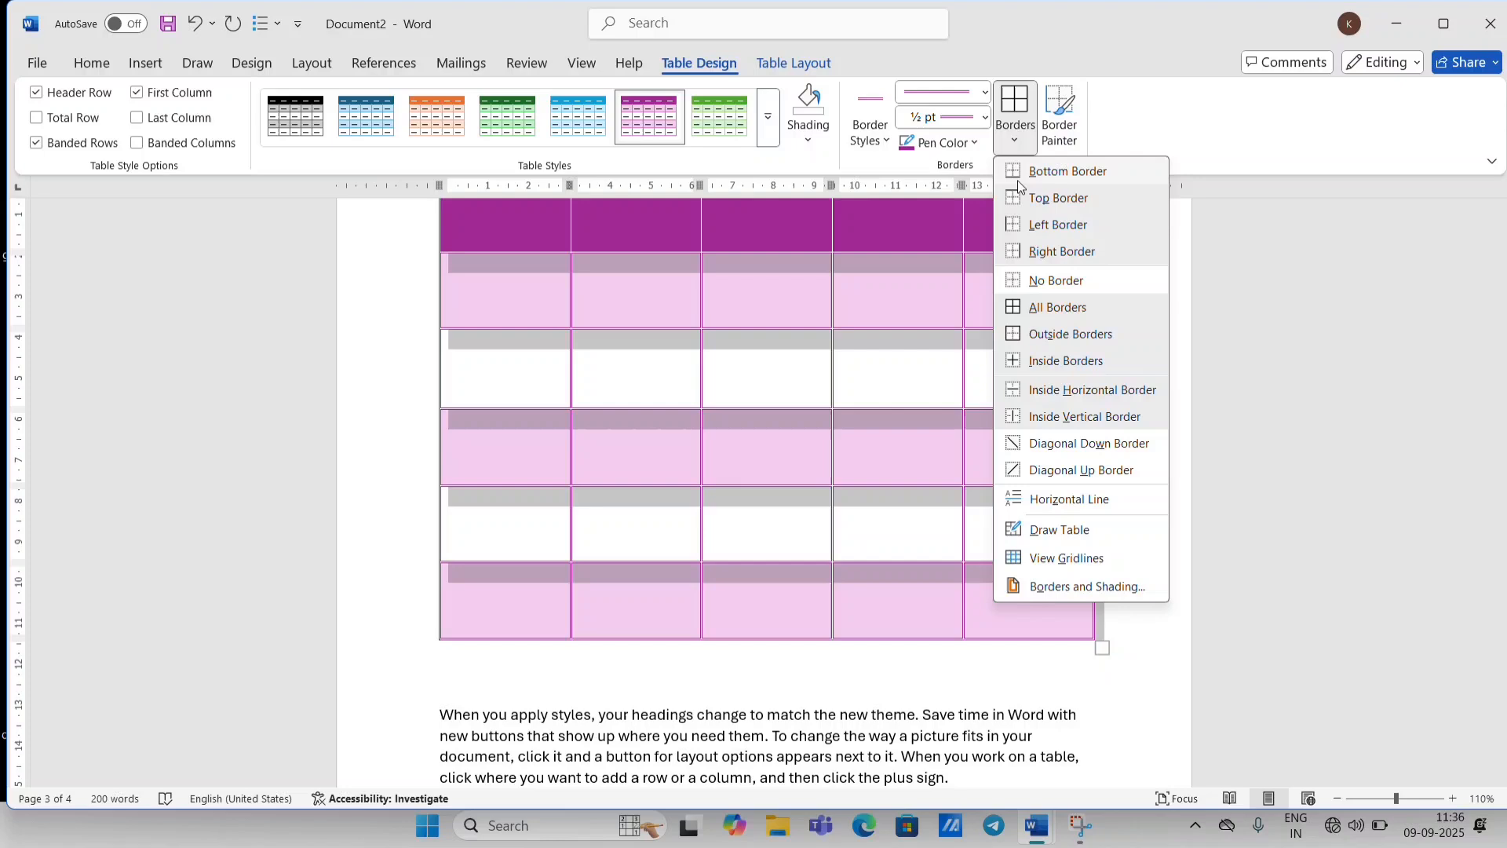
{"action": "left_click", "coordinate": [1049, 337]}
{"action": "left_click", "coordinate": [1085, 383]}
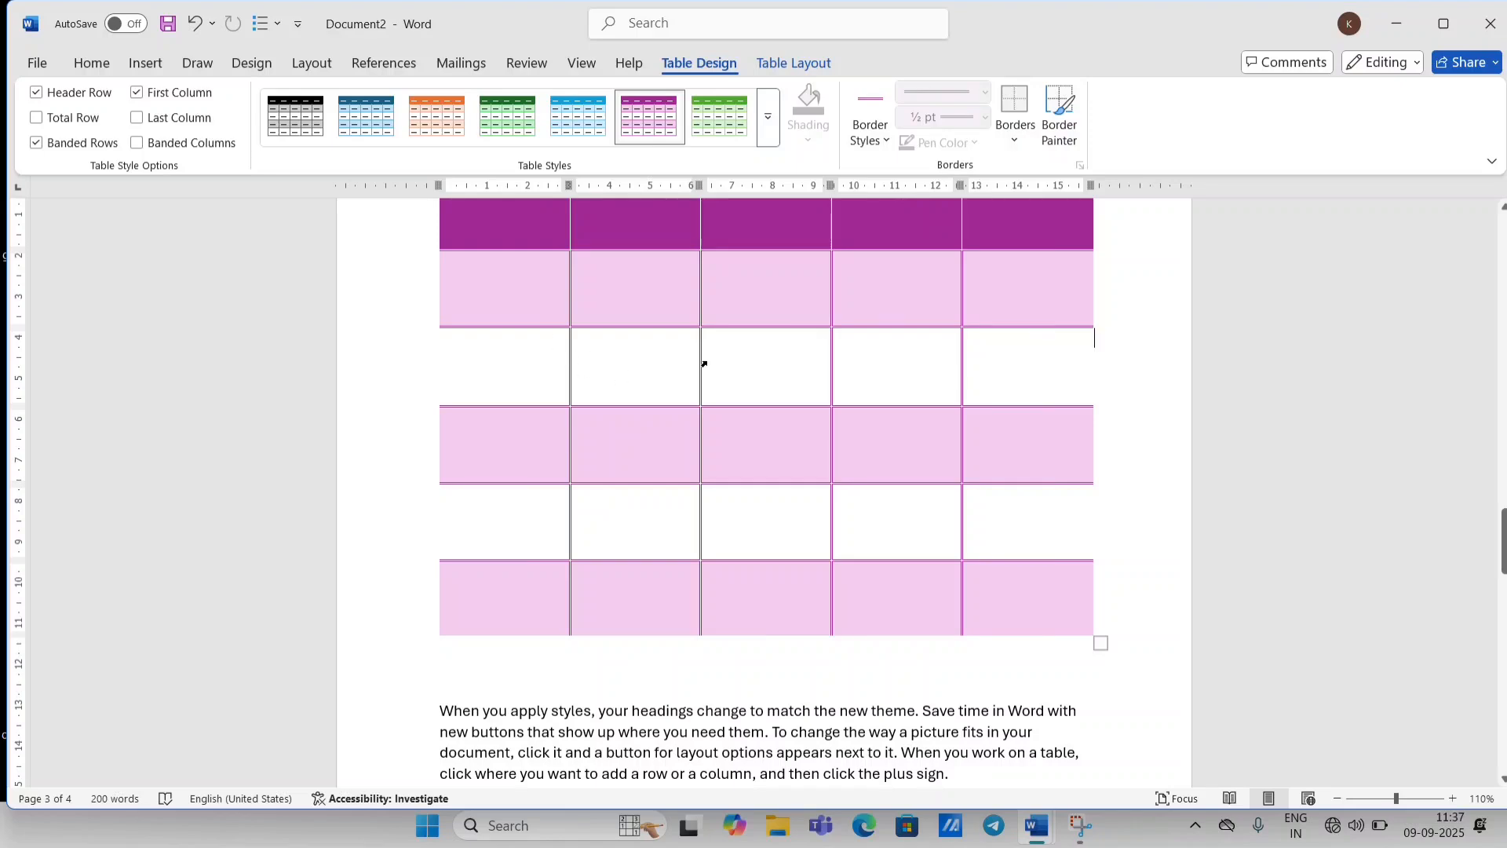
Select the whole table and add only a right border along its outer edge.
{"action": "left_click", "coordinate": [1015, 139]}
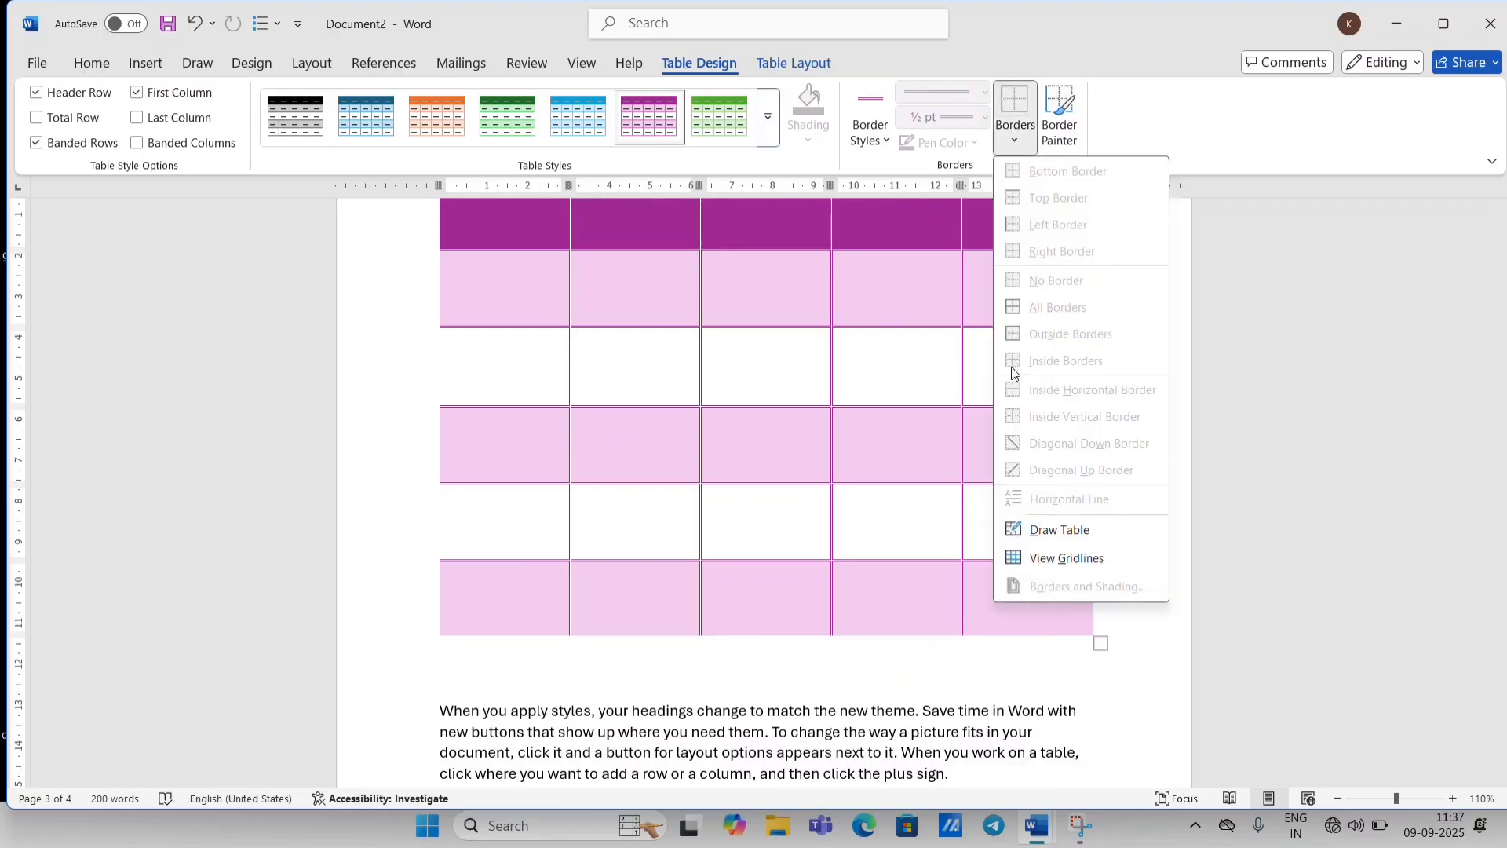
{"action": "left_click", "coordinate": [1100, 658]}
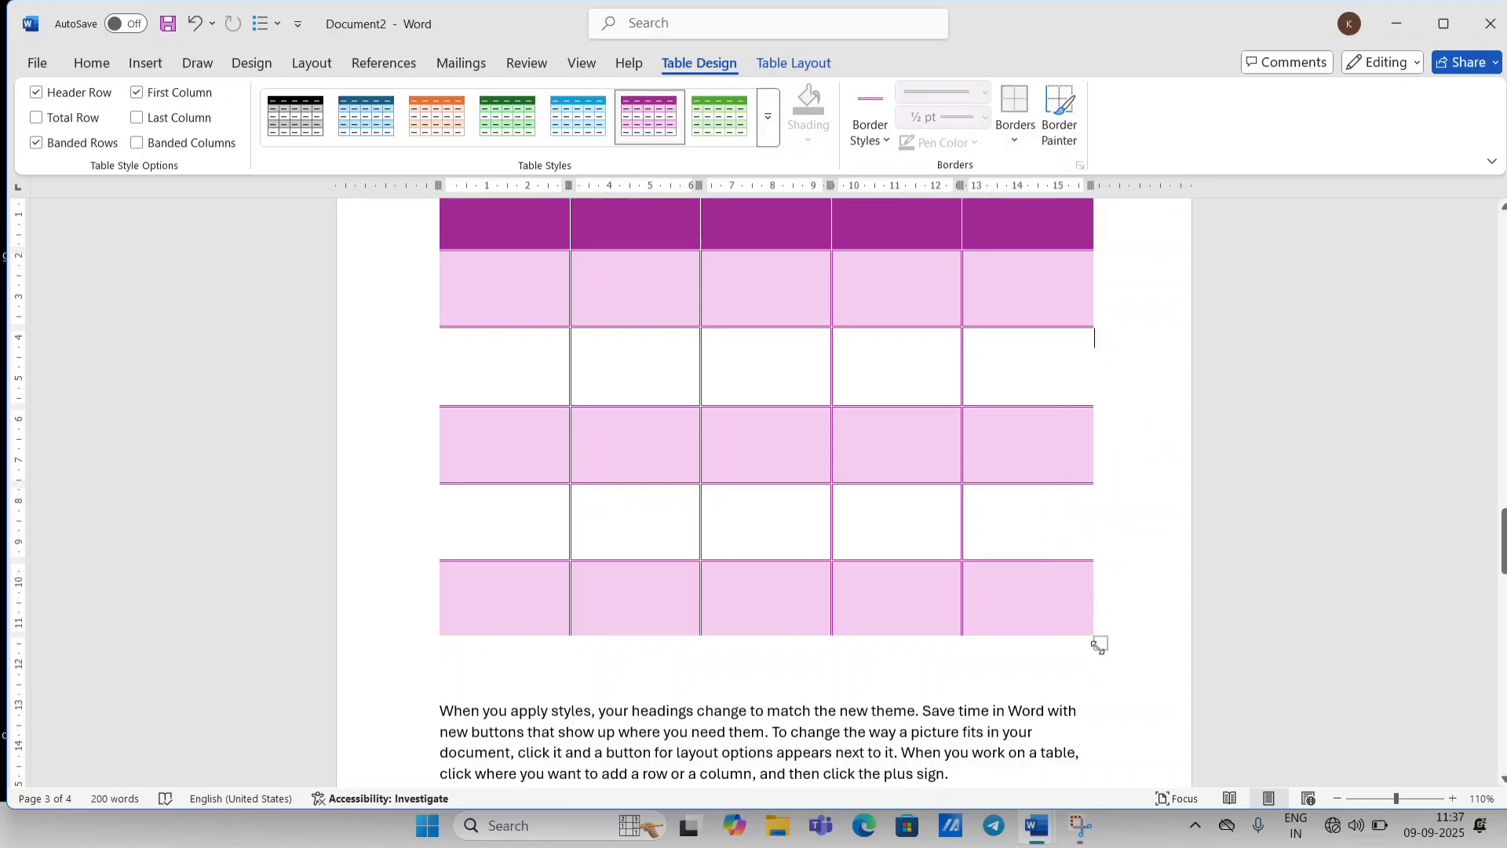
{"action": "left_click", "coordinate": [1099, 645]}
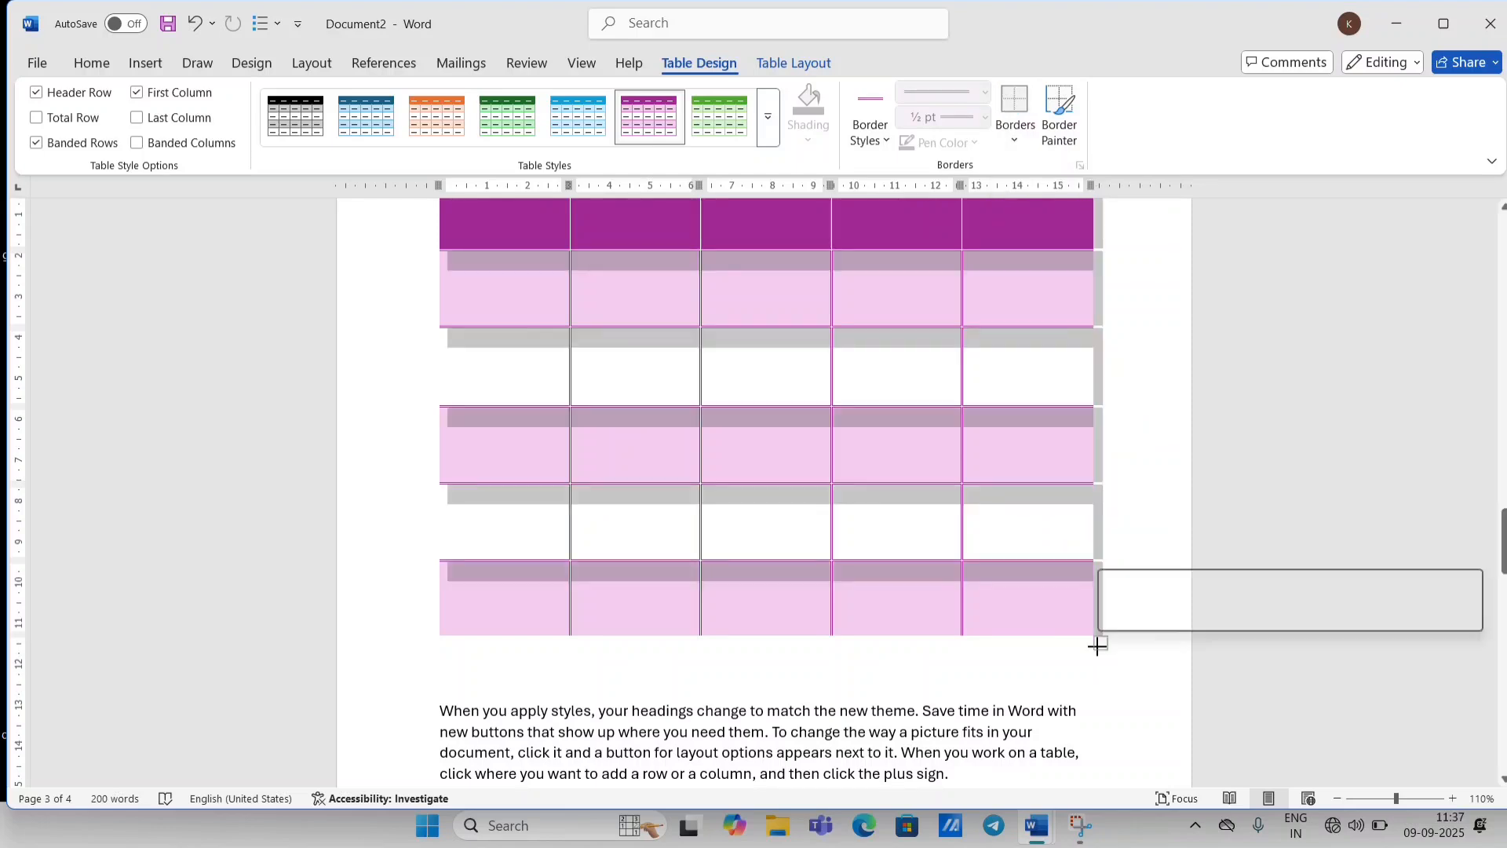
{"action": "left_click", "coordinate": [1015, 139]}
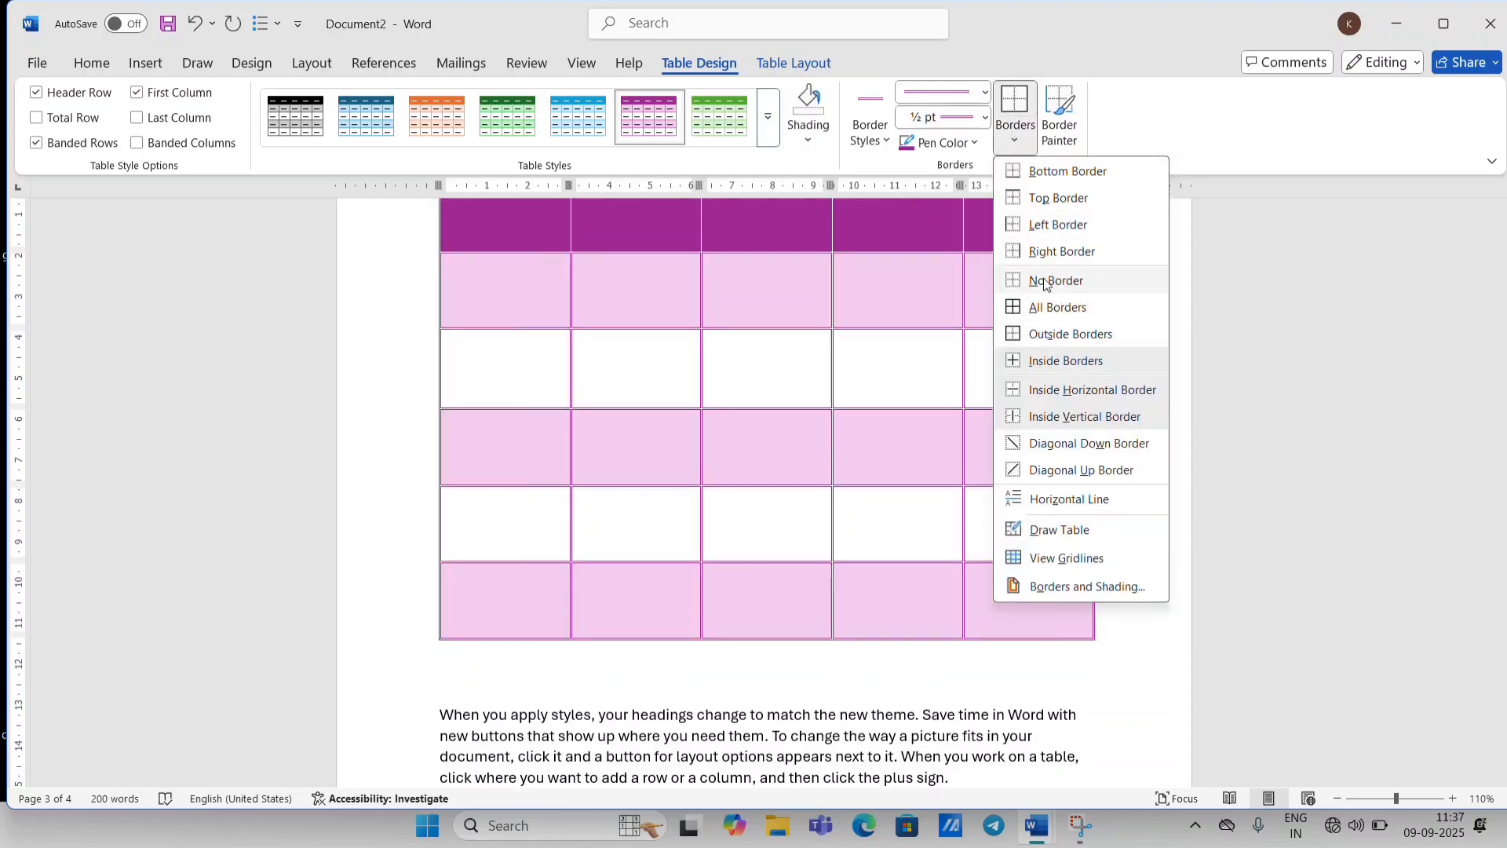
{"action": "left_click", "coordinate": [1047, 252]}
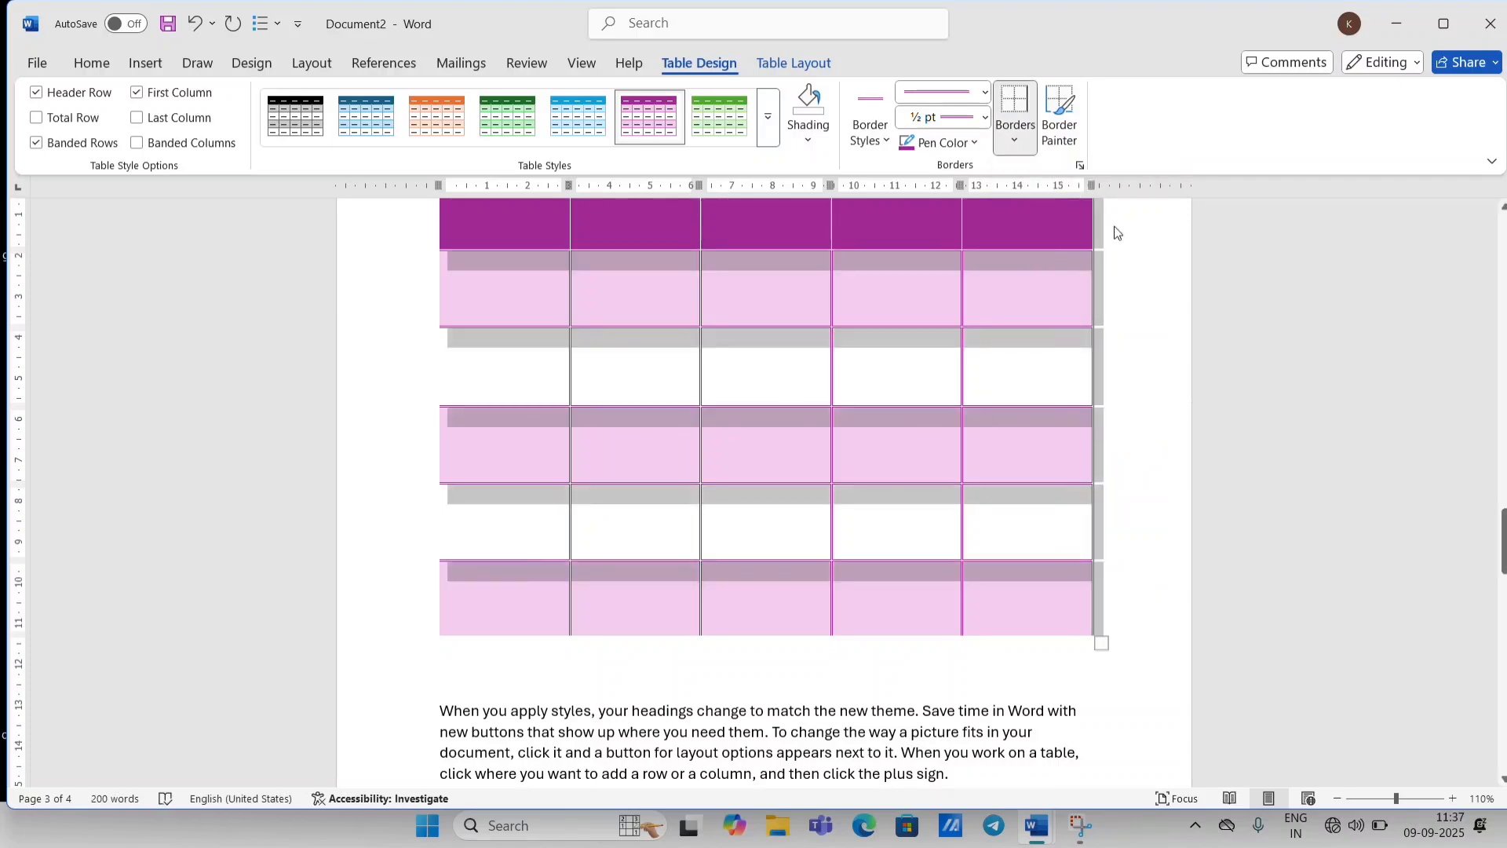
Restore the table's full set of outer and inner lines by applying all borders.
{"action": "left_click", "coordinate": [1016, 142]}
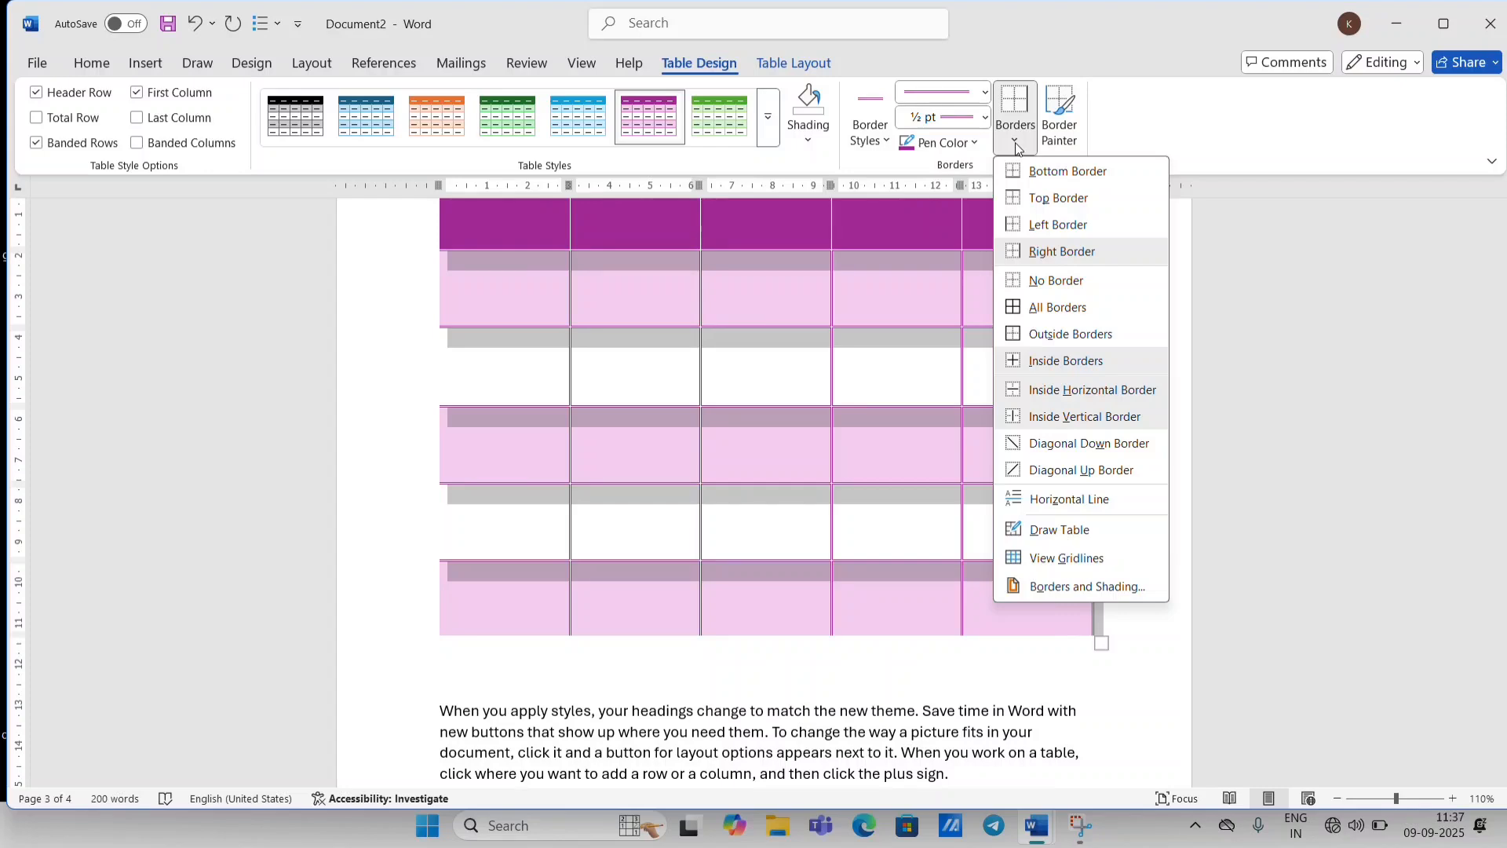
{"action": "left_click", "coordinate": [1056, 317]}
{"action": "left_click", "coordinate": [876, 348]}
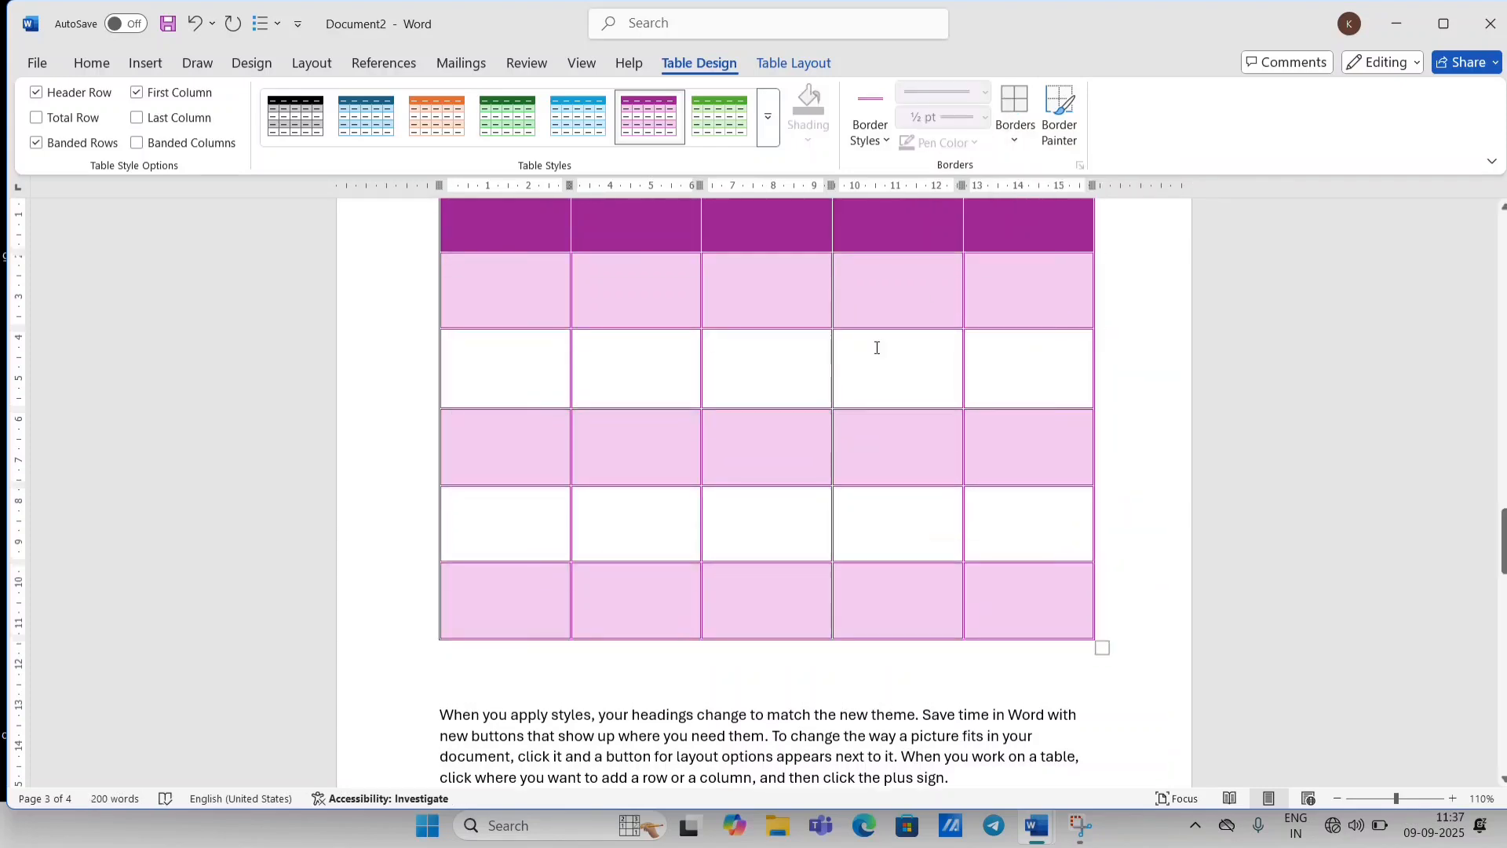
Turn on the table gridlines view, then select the whole table and turn the gridlines view off.
{"action": "left_click", "coordinate": [780, 337]}
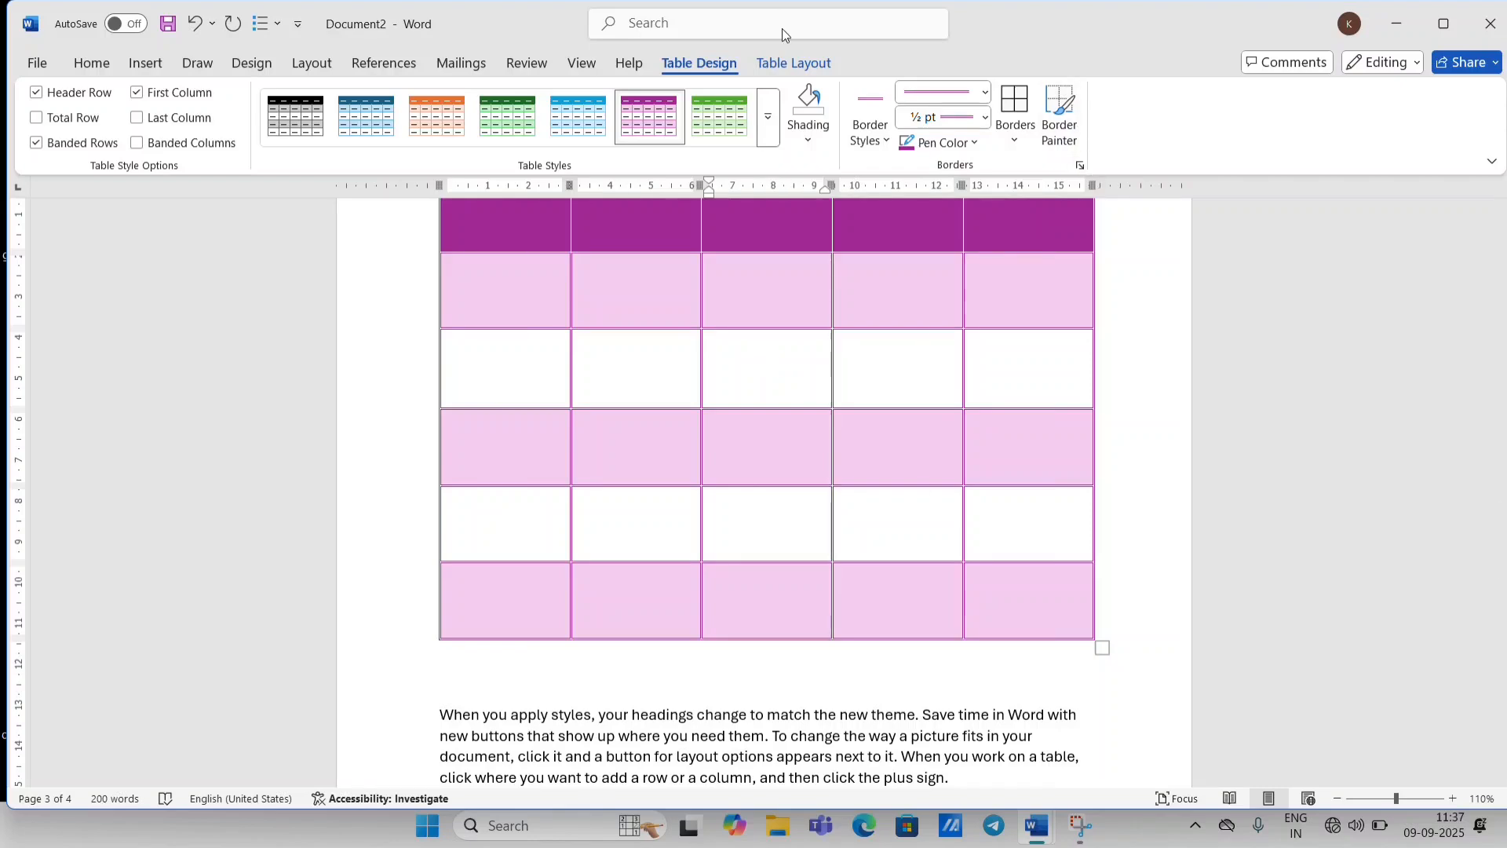
{"action": "left_click", "coordinate": [809, 73]}
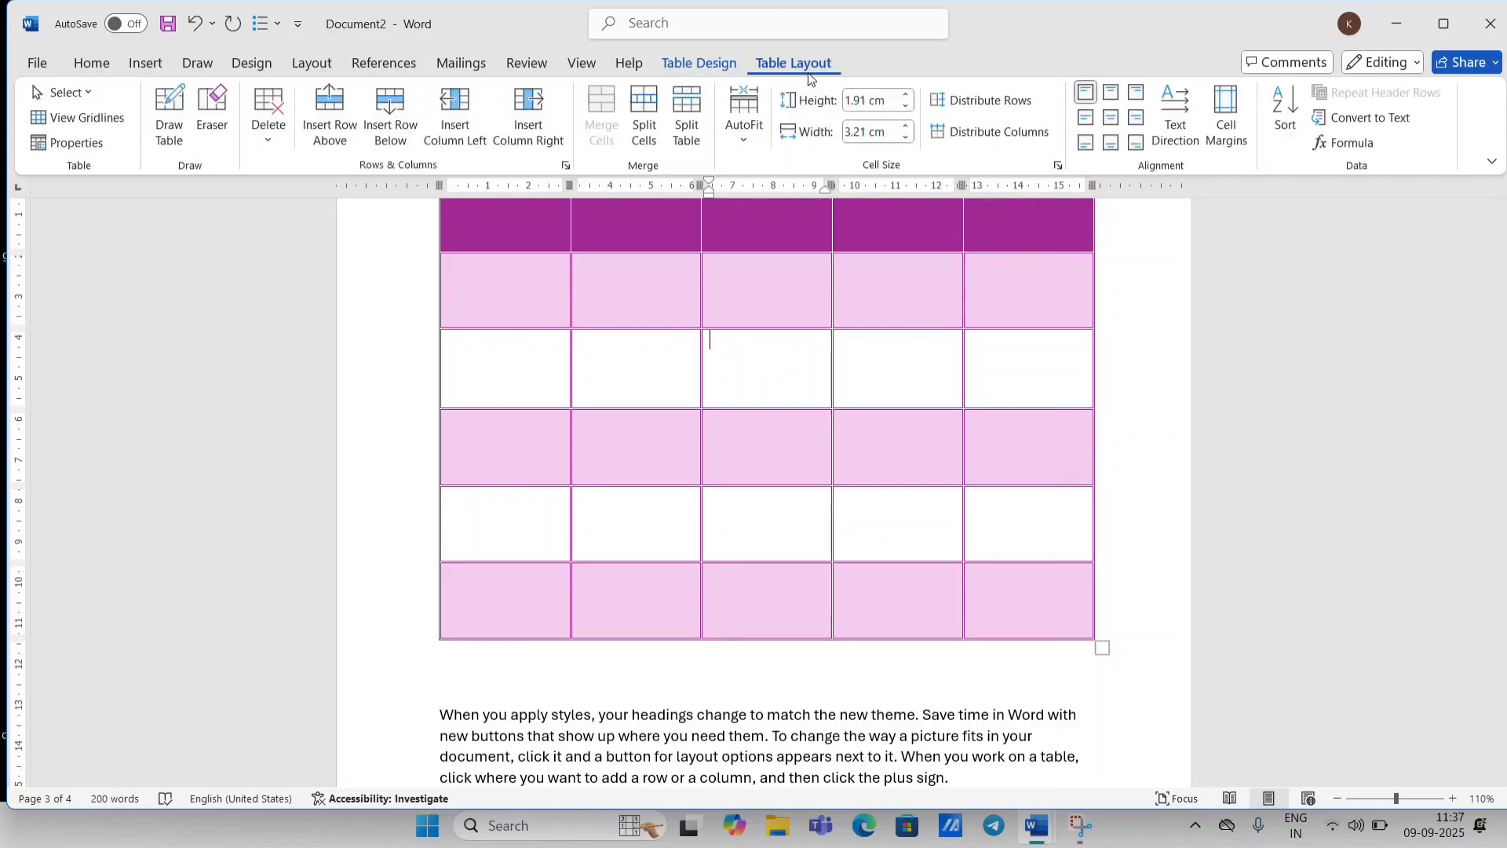
{"action": "left_click", "coordinate": [76, 125]}
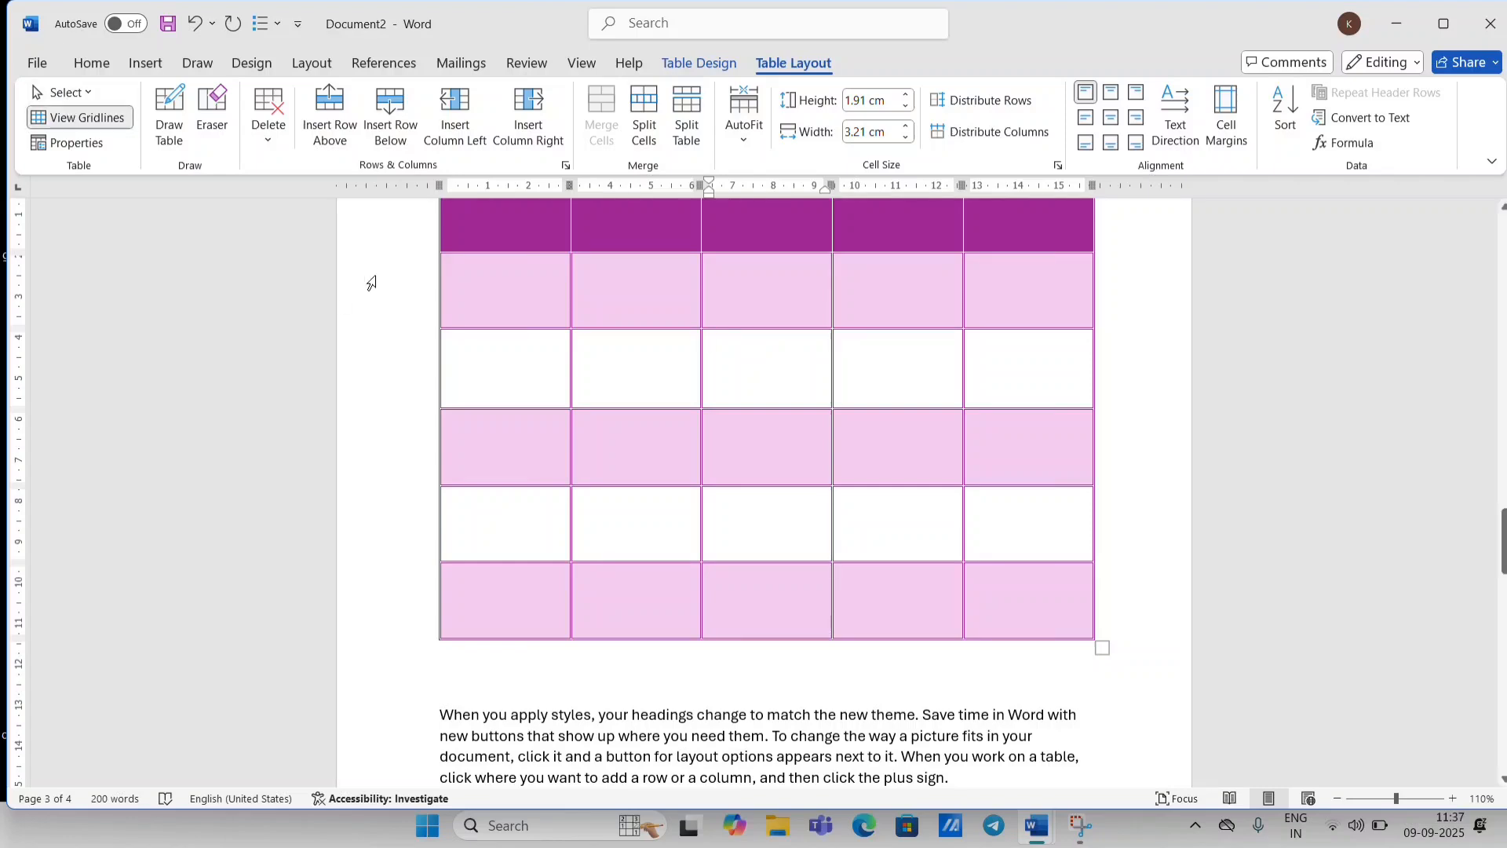
{"action": "scroll", "coordinate": [667, 421], "scroll_direction": "down", "scroll_amount": 1}
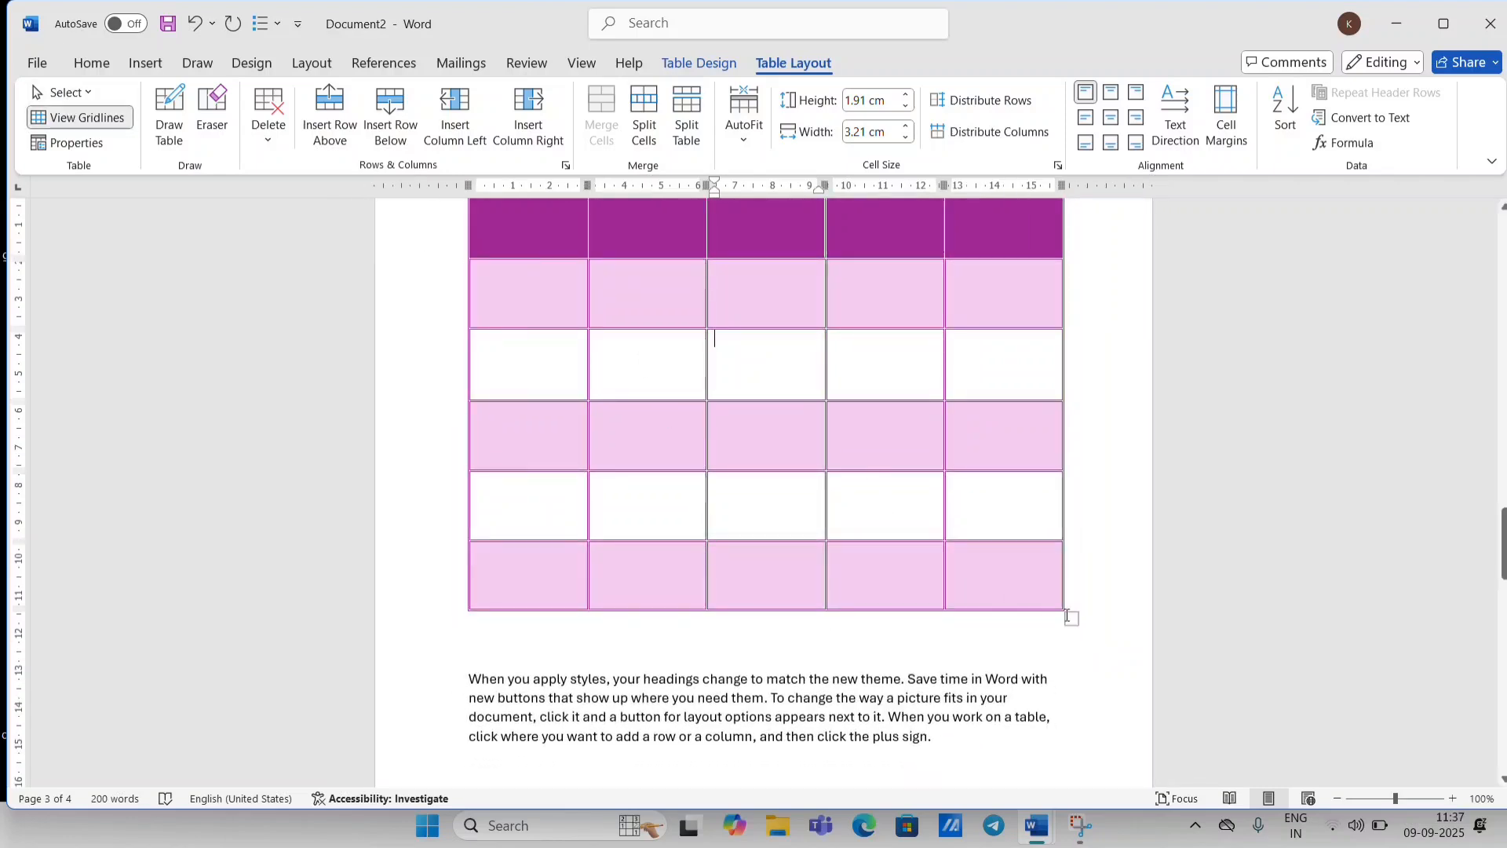
{"action": "left_click_drag", "start_coordinate": [1087, 625], "coordinate": [397, 245]}
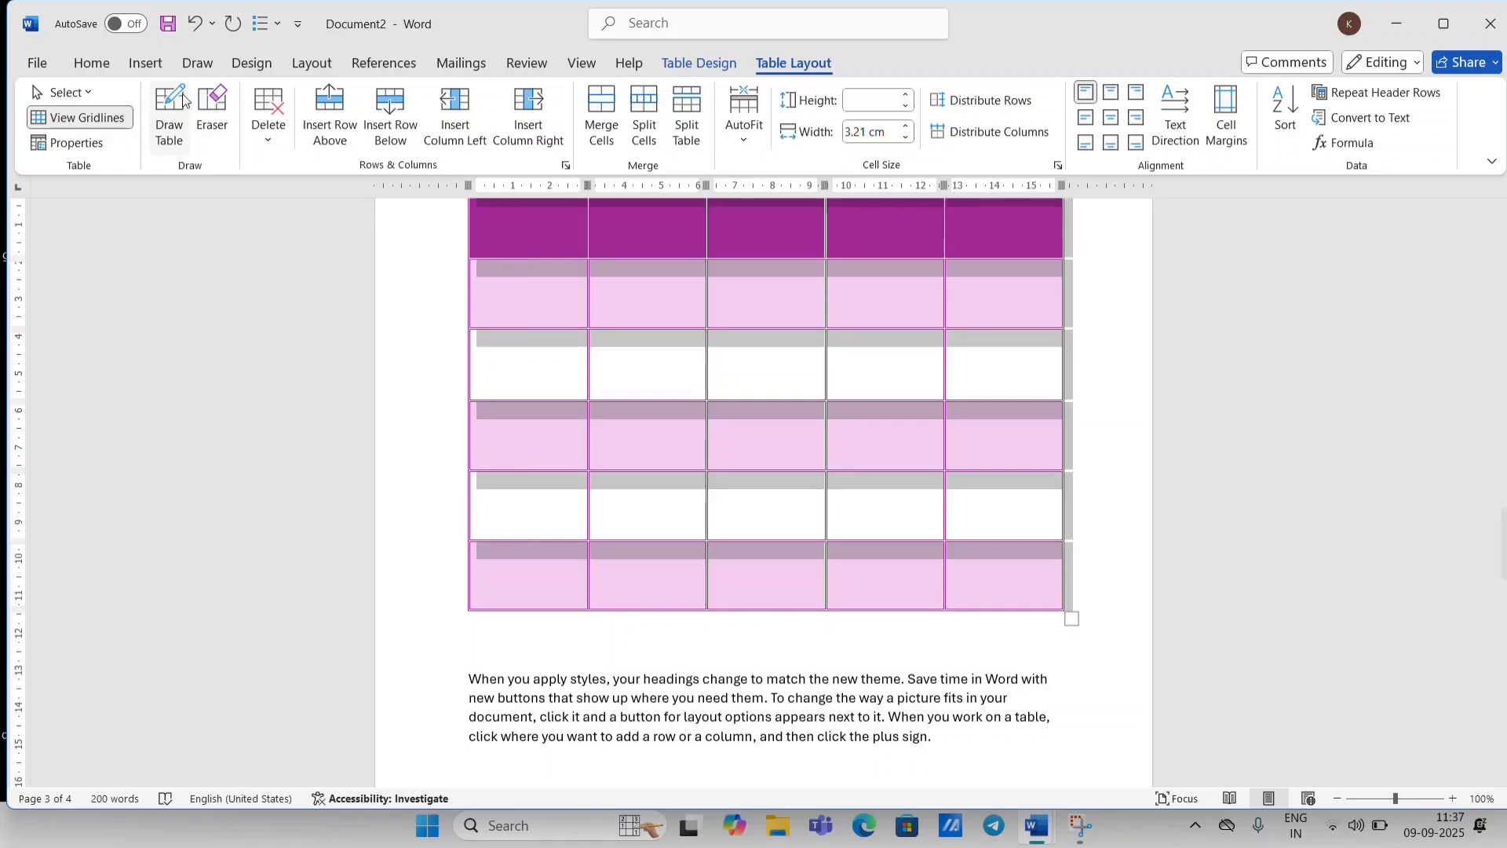
{"action": "left_click", "coordinate": [116, 119]}
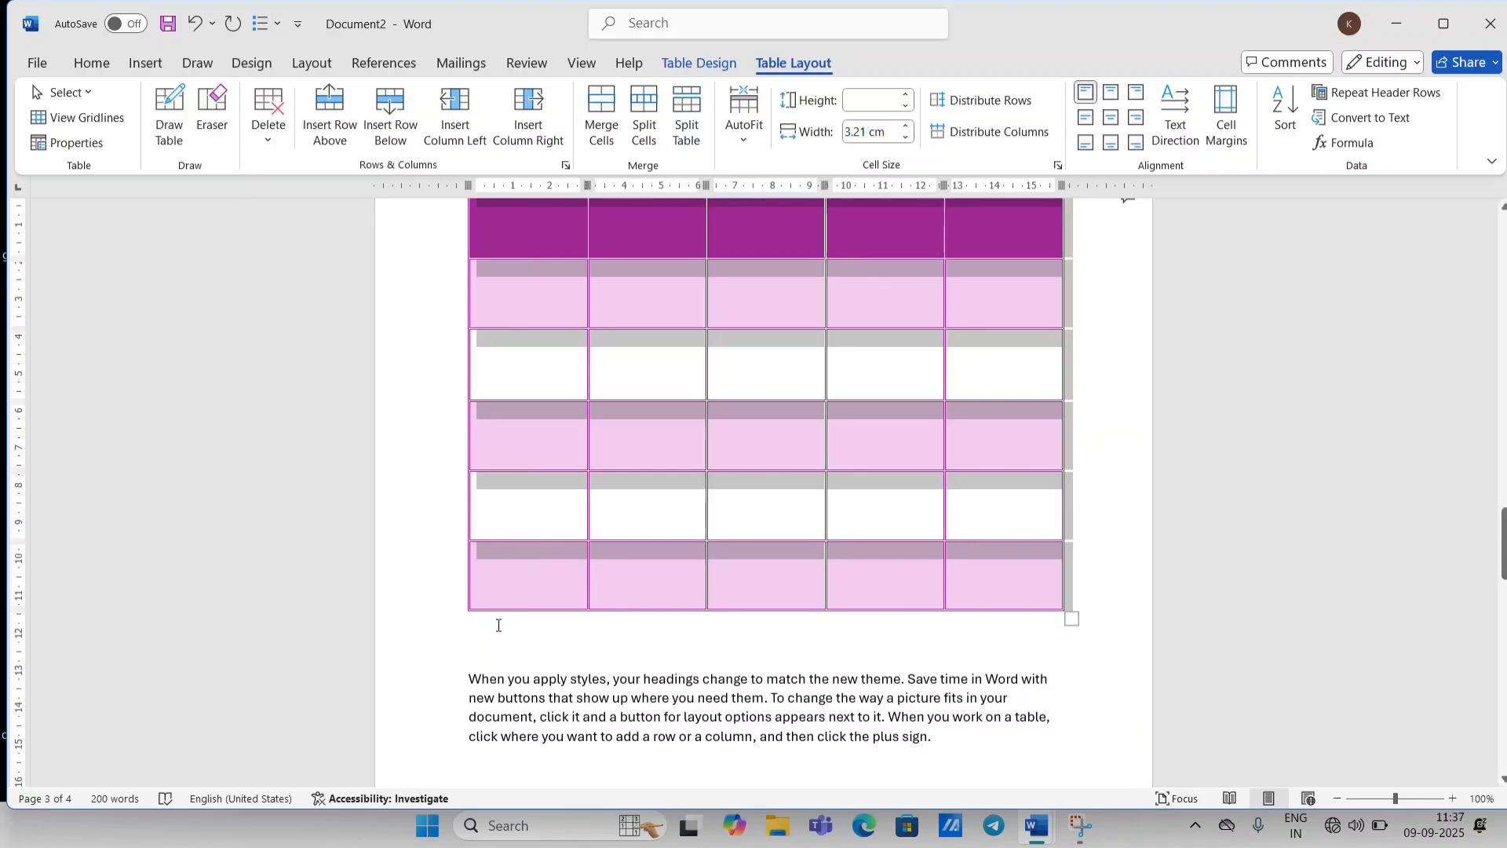
Draw two single-cell tables below the large table, about 3.11 by 1.72 cm and 2.99 by 1.4 cm.
{"action": "left_click", "coordinate": [167, 126]}
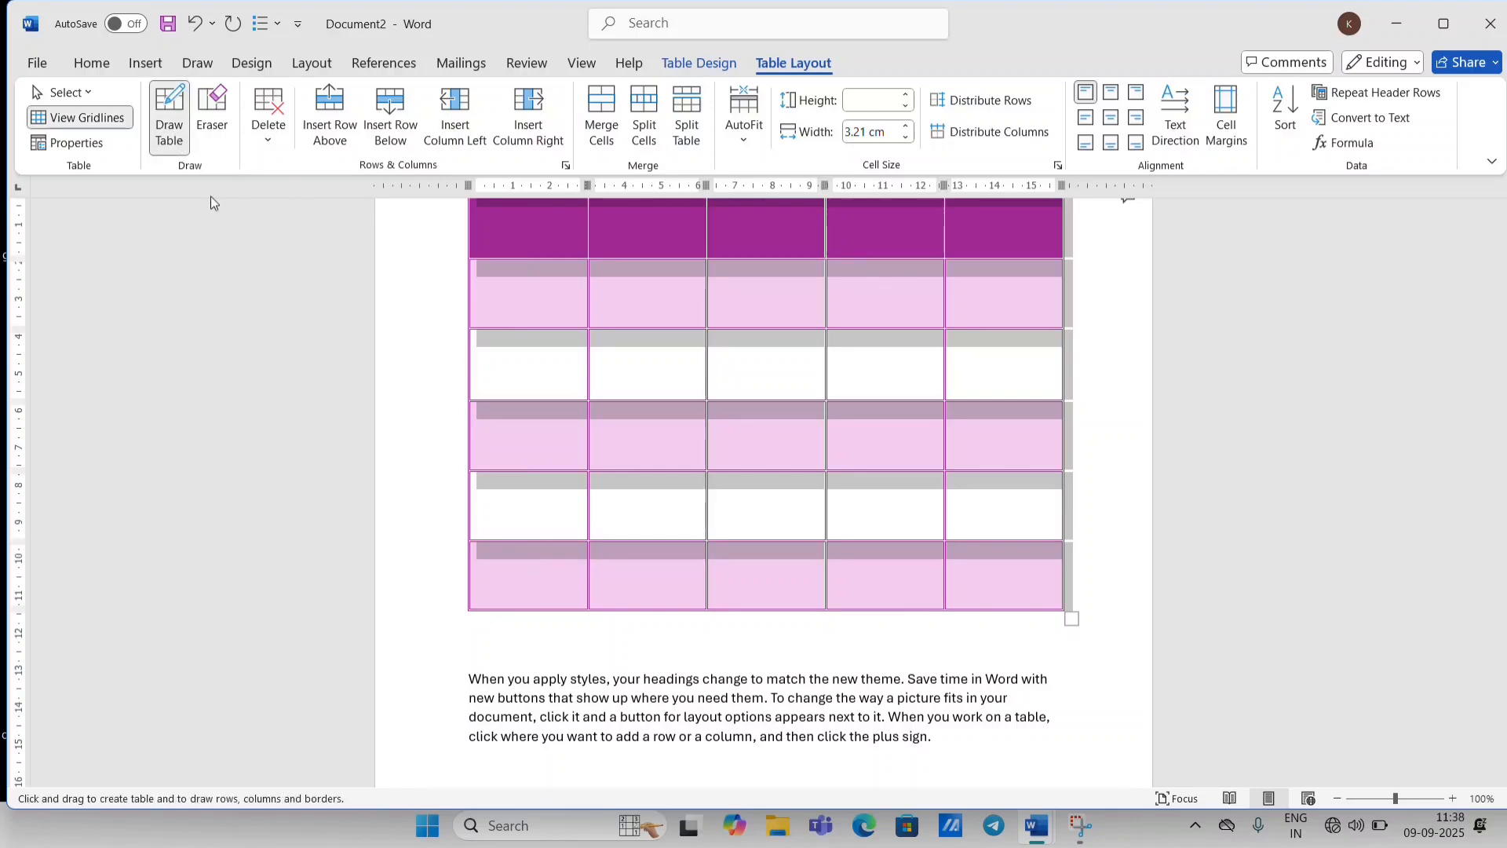
{"action": "mouse_move", "coordinate": [486, 620]}
{"action": "left_mouse_down"}
{"action": "mouse_move", "coordinate": [591, 681]}
{"action": "mouse_move", "coordinate": [591, 704]}
{"action": "left_mouse_up"}
{"action": "left_click_drag", "start_coordinate": [619, 640], "coordinate": [729, 694]}
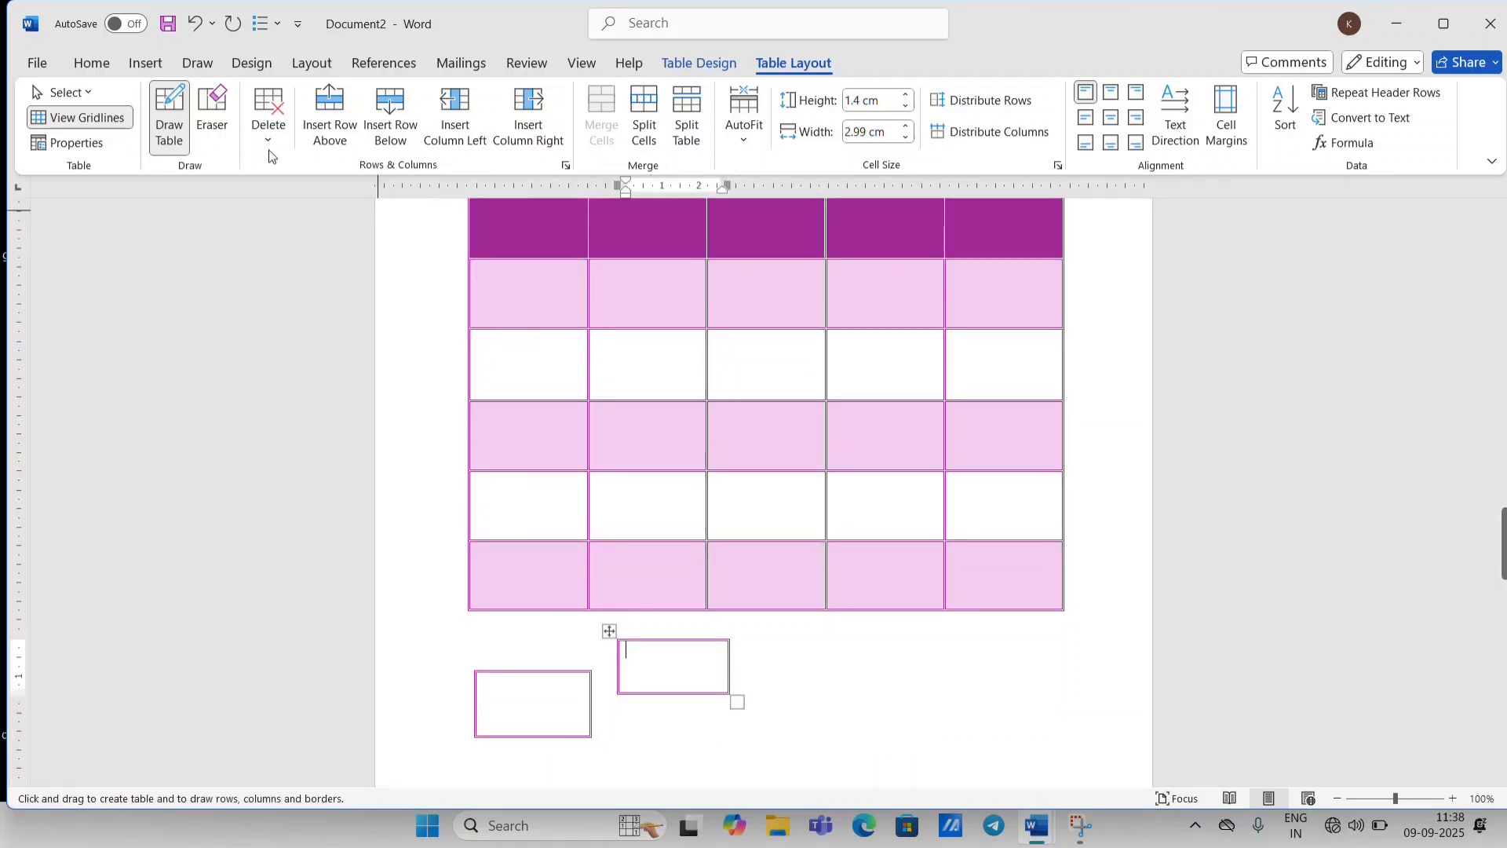
Erase the top, right and left borders of the first drawn cell and the bottom border of the second one.
{"action": "left_click", "coordinate": [210, 106]}
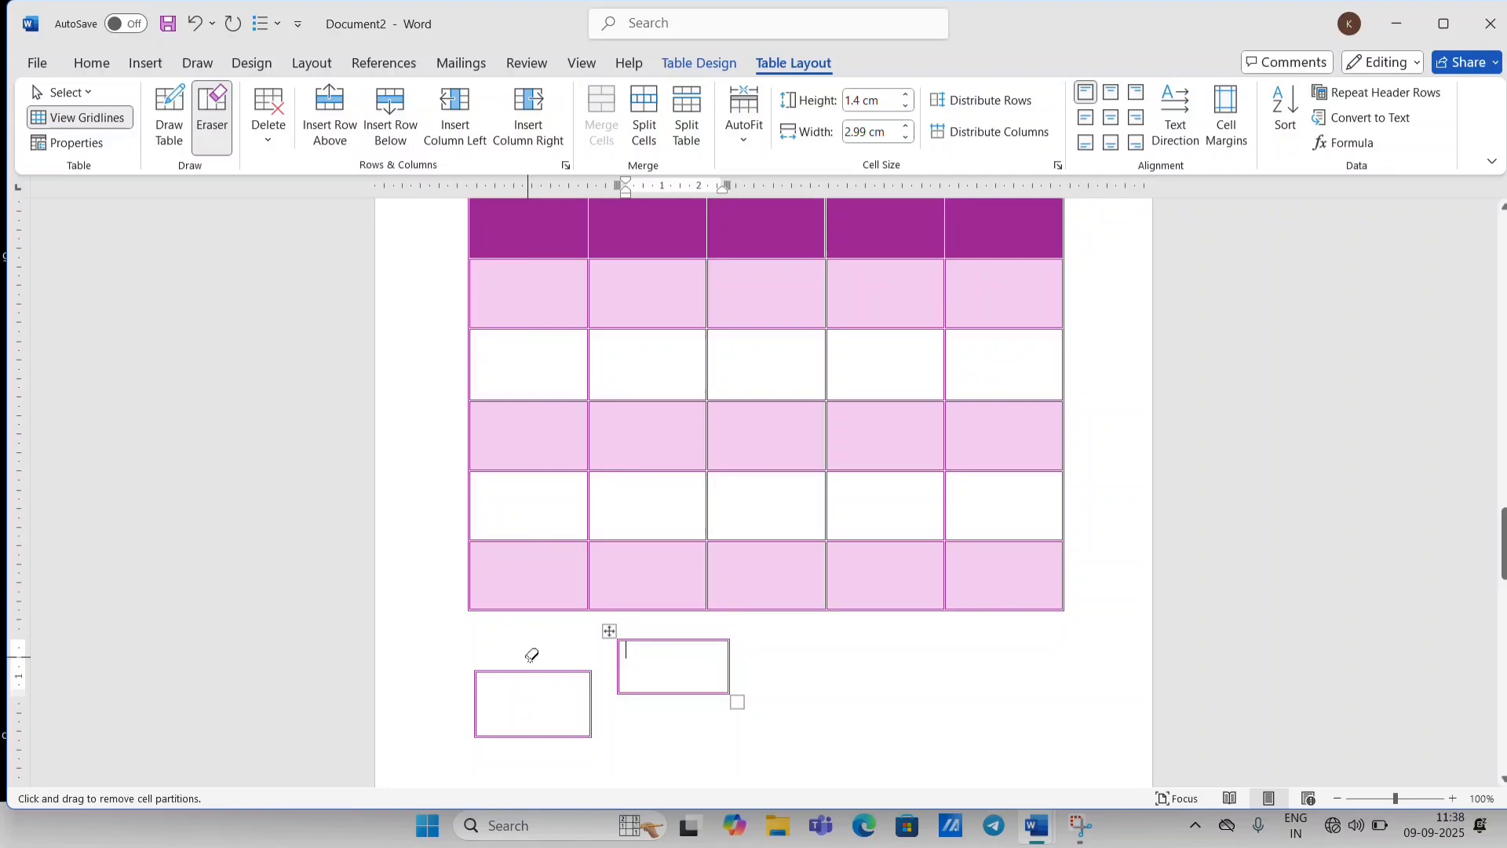
{"action": "left_click_drag", "start_coordinate": [545, 671], "coordinate": [572, 666]}
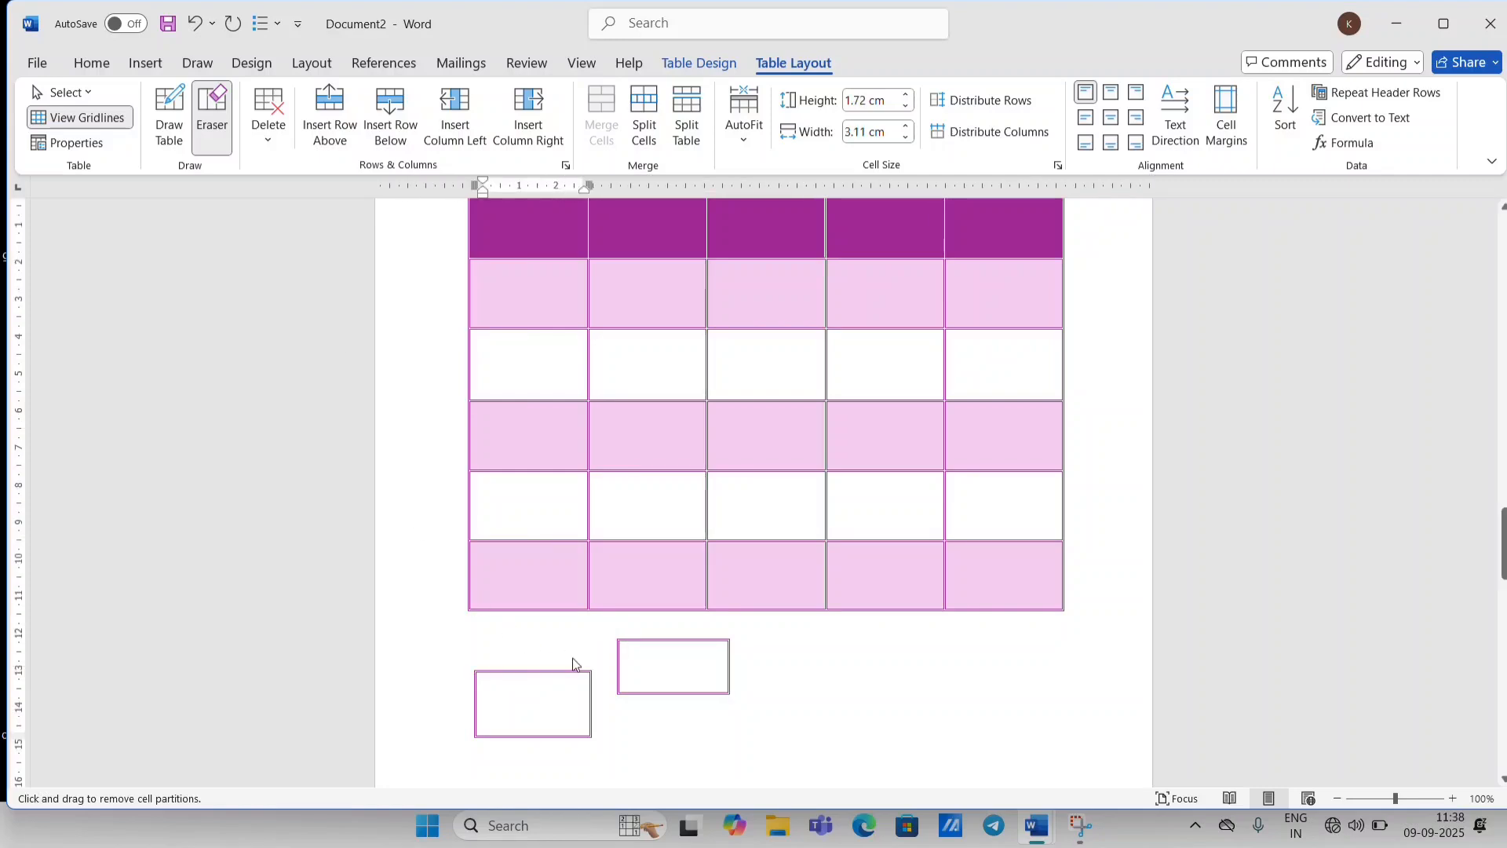
{"action": "left_click", "coordinate": [591, 691]}
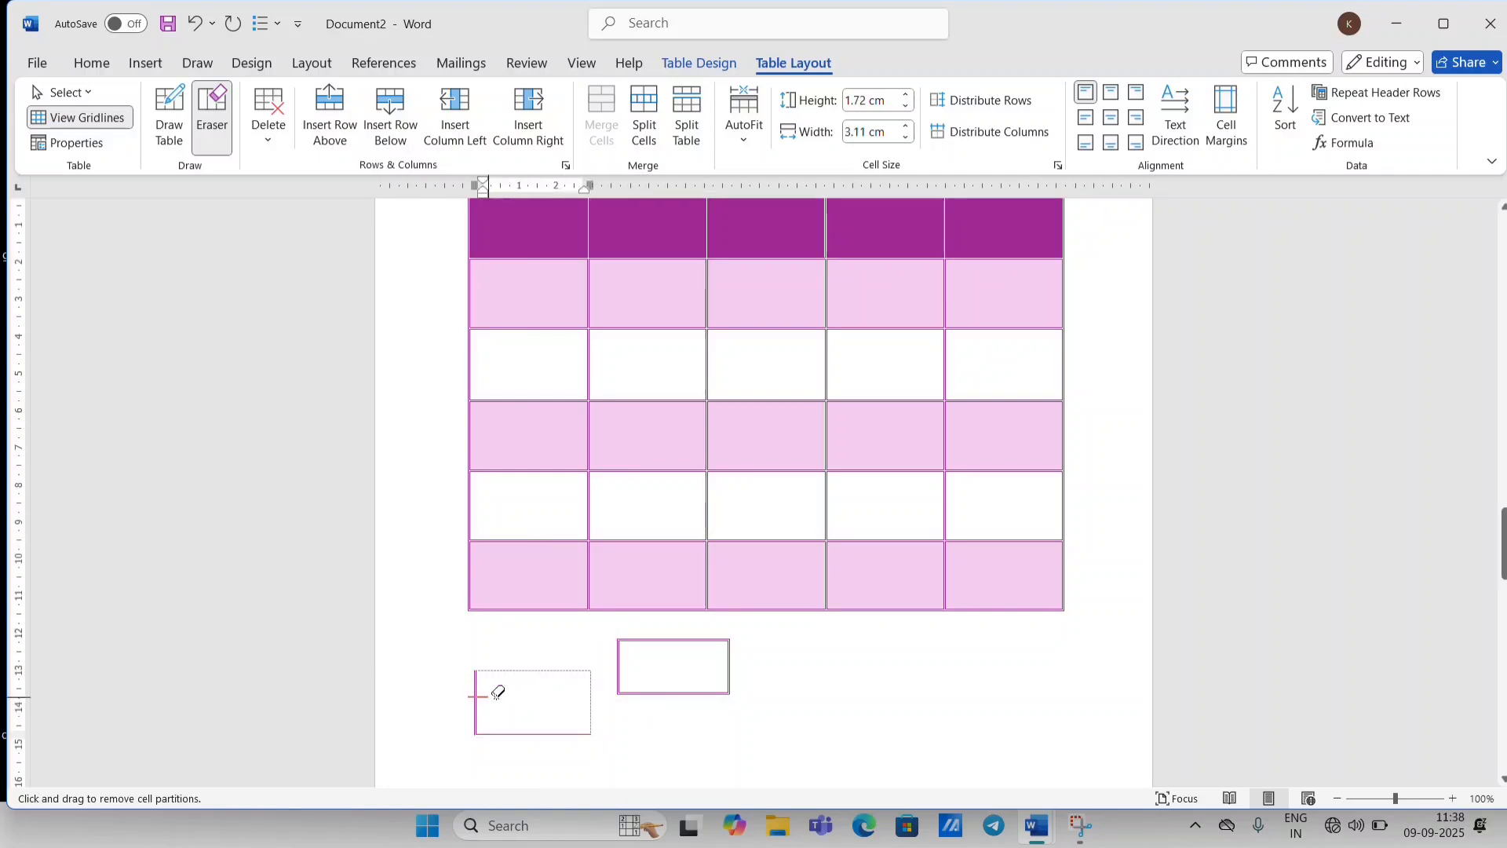
{"action": "left_click", "coordinate": [474, 702]}
{"action": "left_click", "coordinate": [687, 693]}
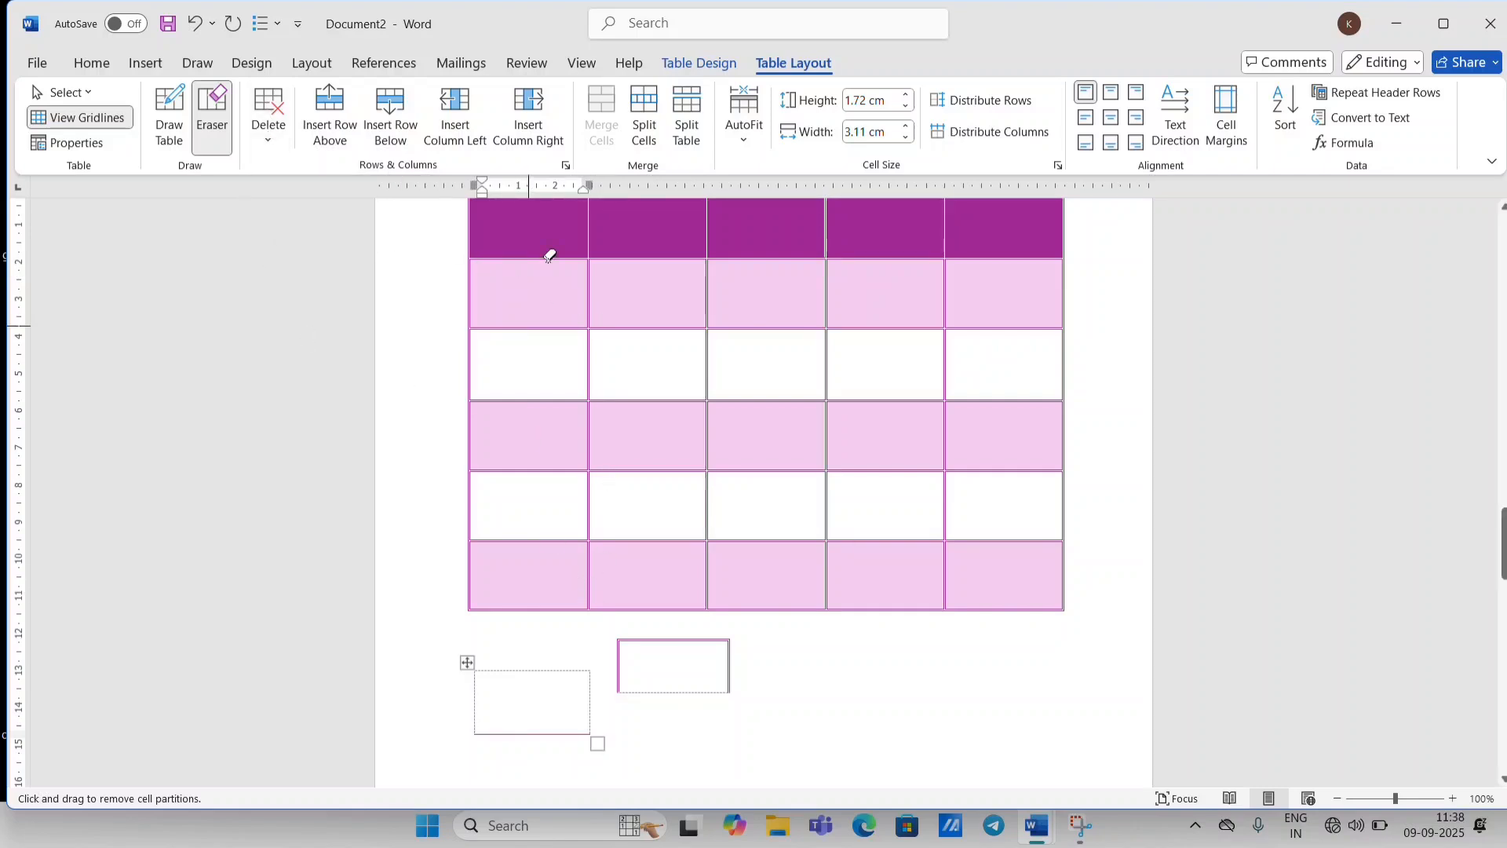
Delete the bottom row of the large purple table.
{"action": "left_click", "coordinate": [271, 148]}
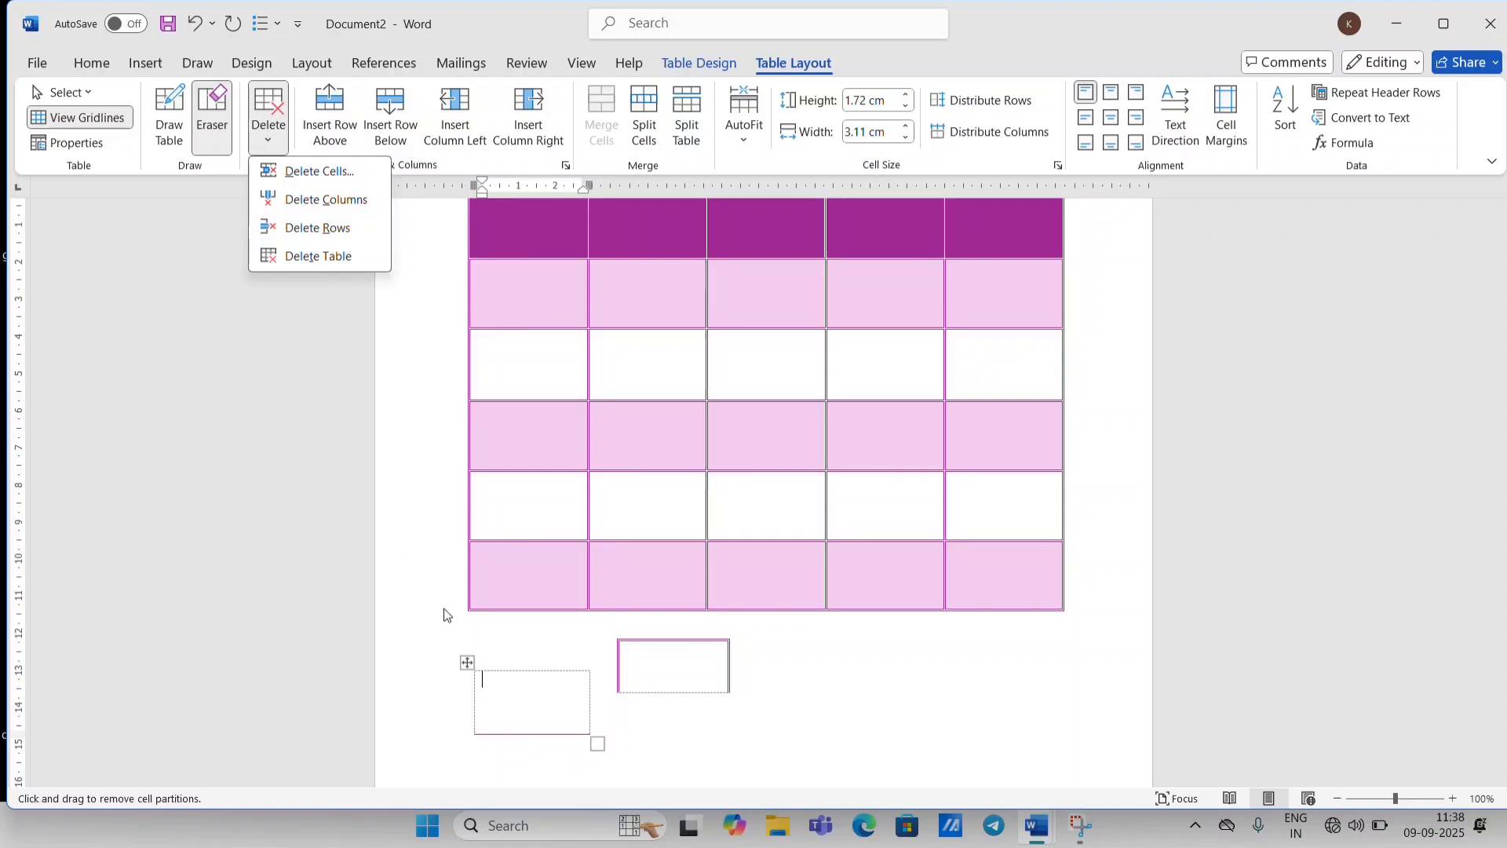
{"action": "left_click", "coordinate": [516, 558]}
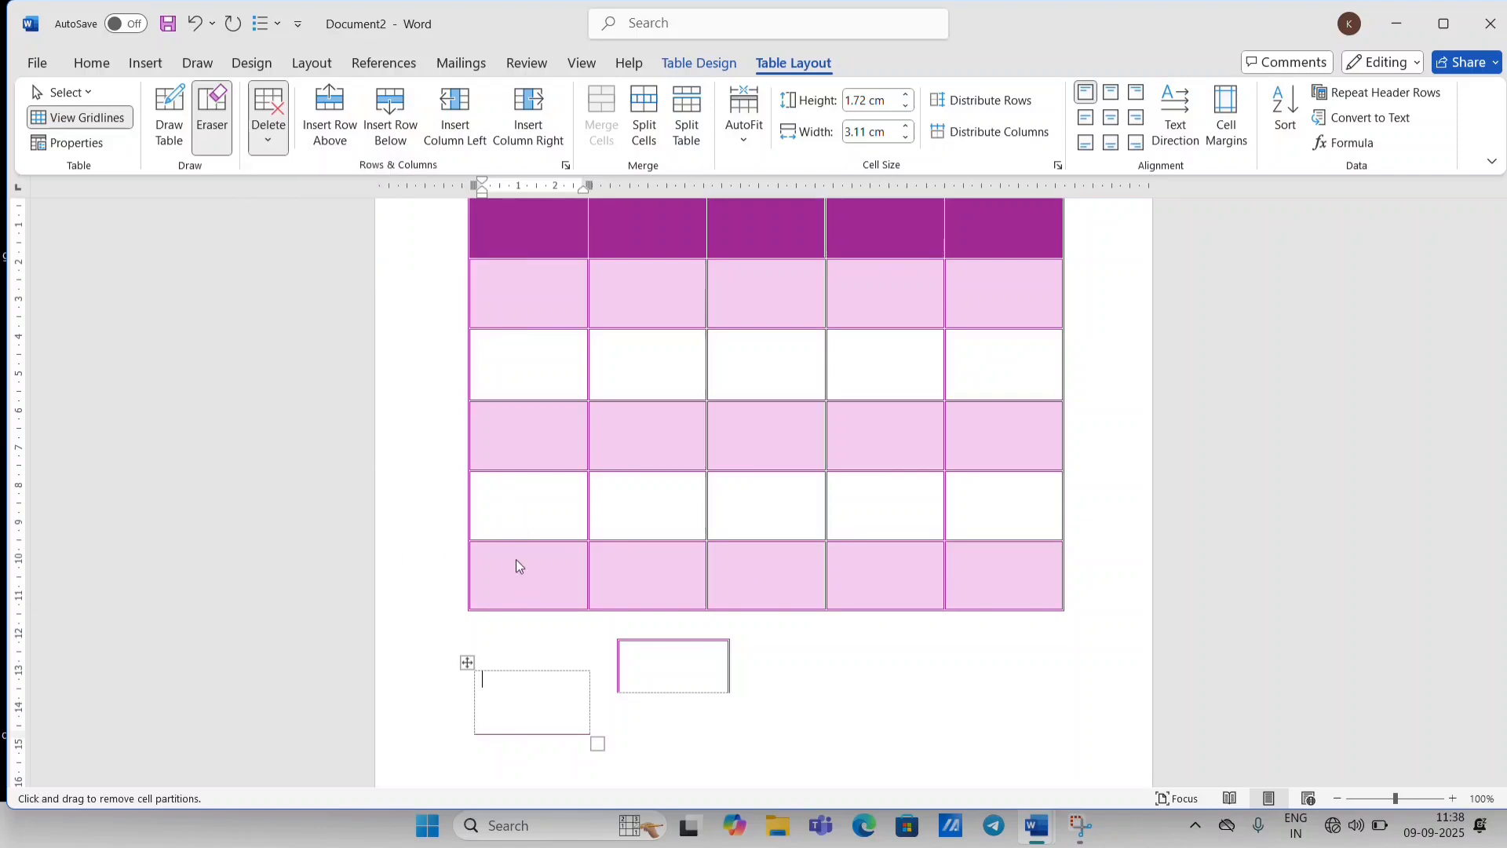
{"action": "left_click", "coordinate": [267, 131]}
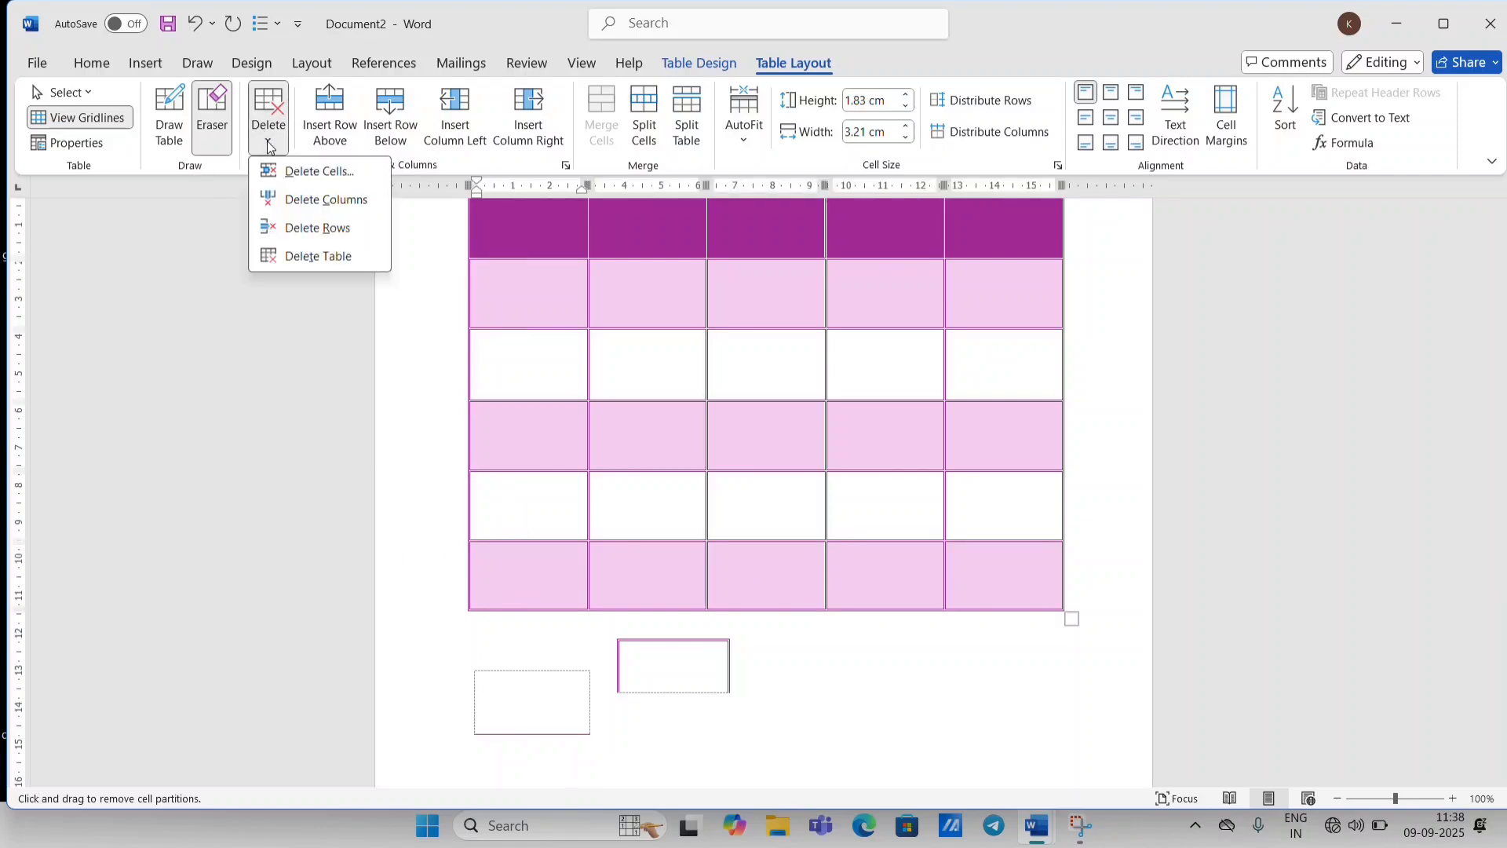
{"action": "left_click", "coordinate": [317, 228]}
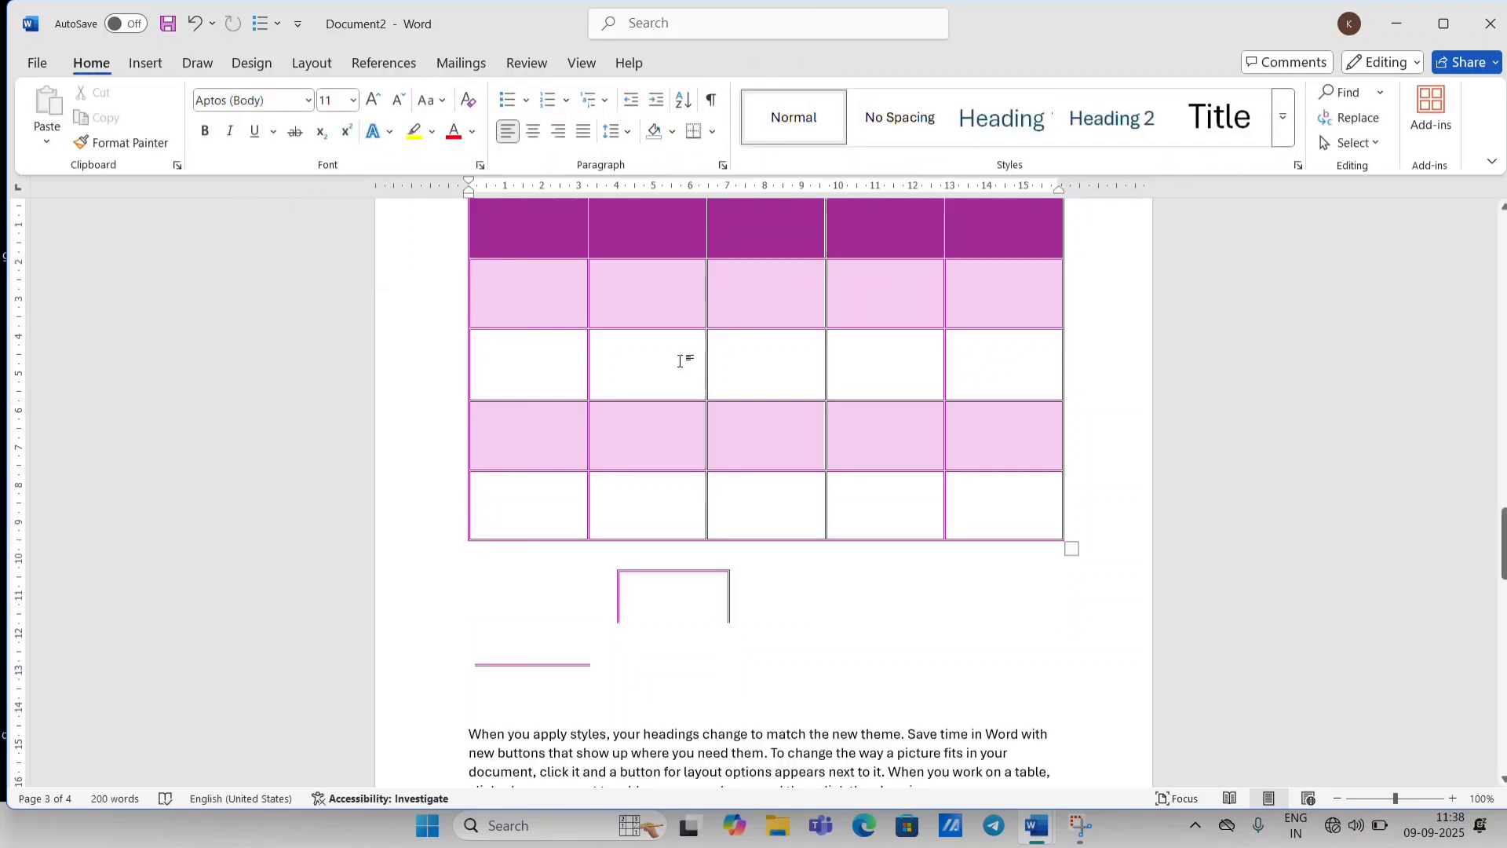
Insert a row above the large table's last row and another row directly below the new one.
{"action": "left_click", "coordinate": [536, 484]}
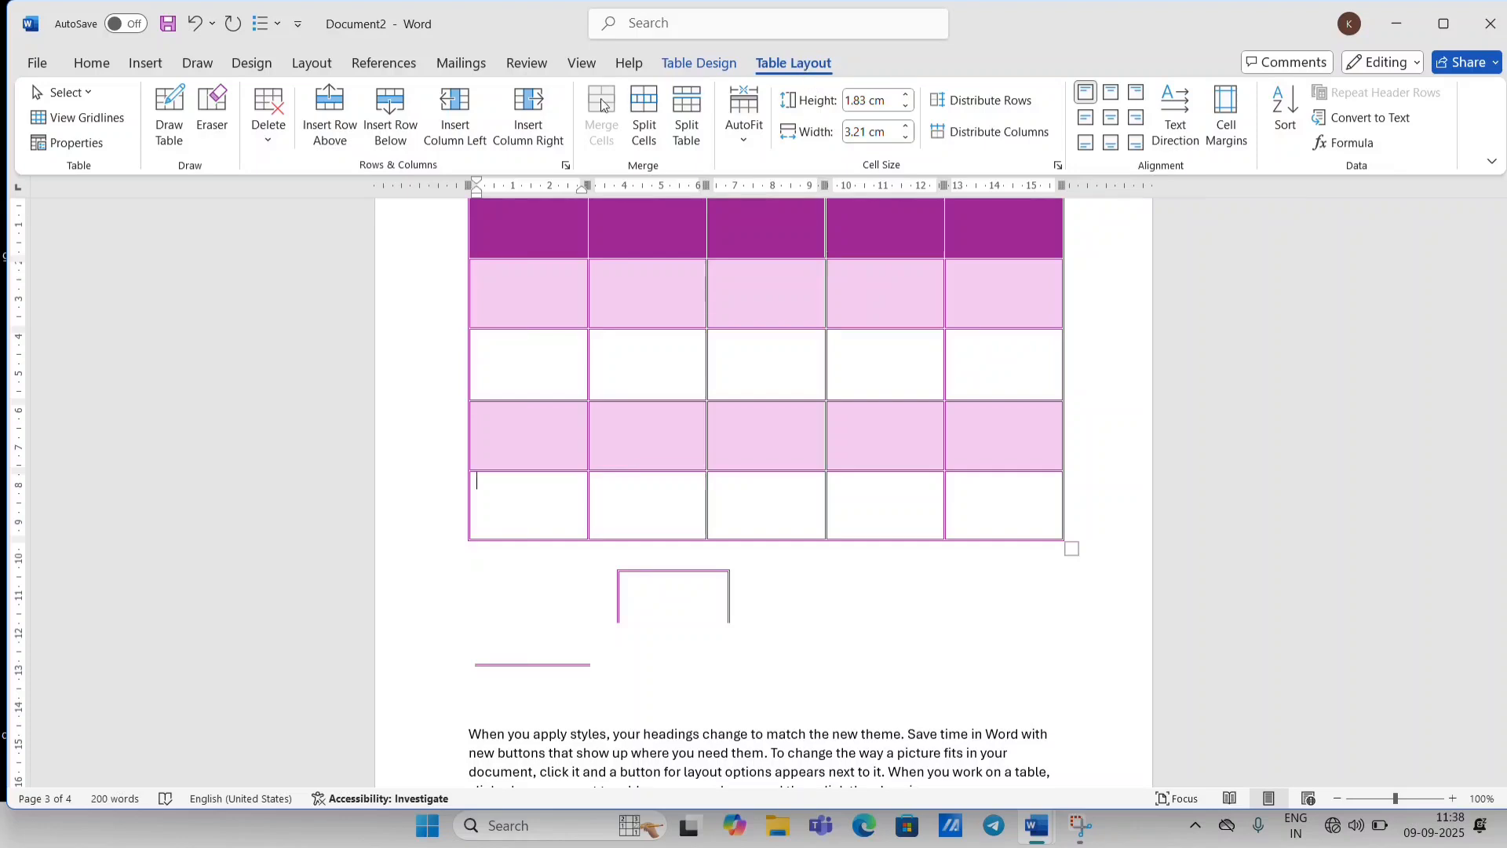
{"action": "left_click", "coordinate": [333, 106]}
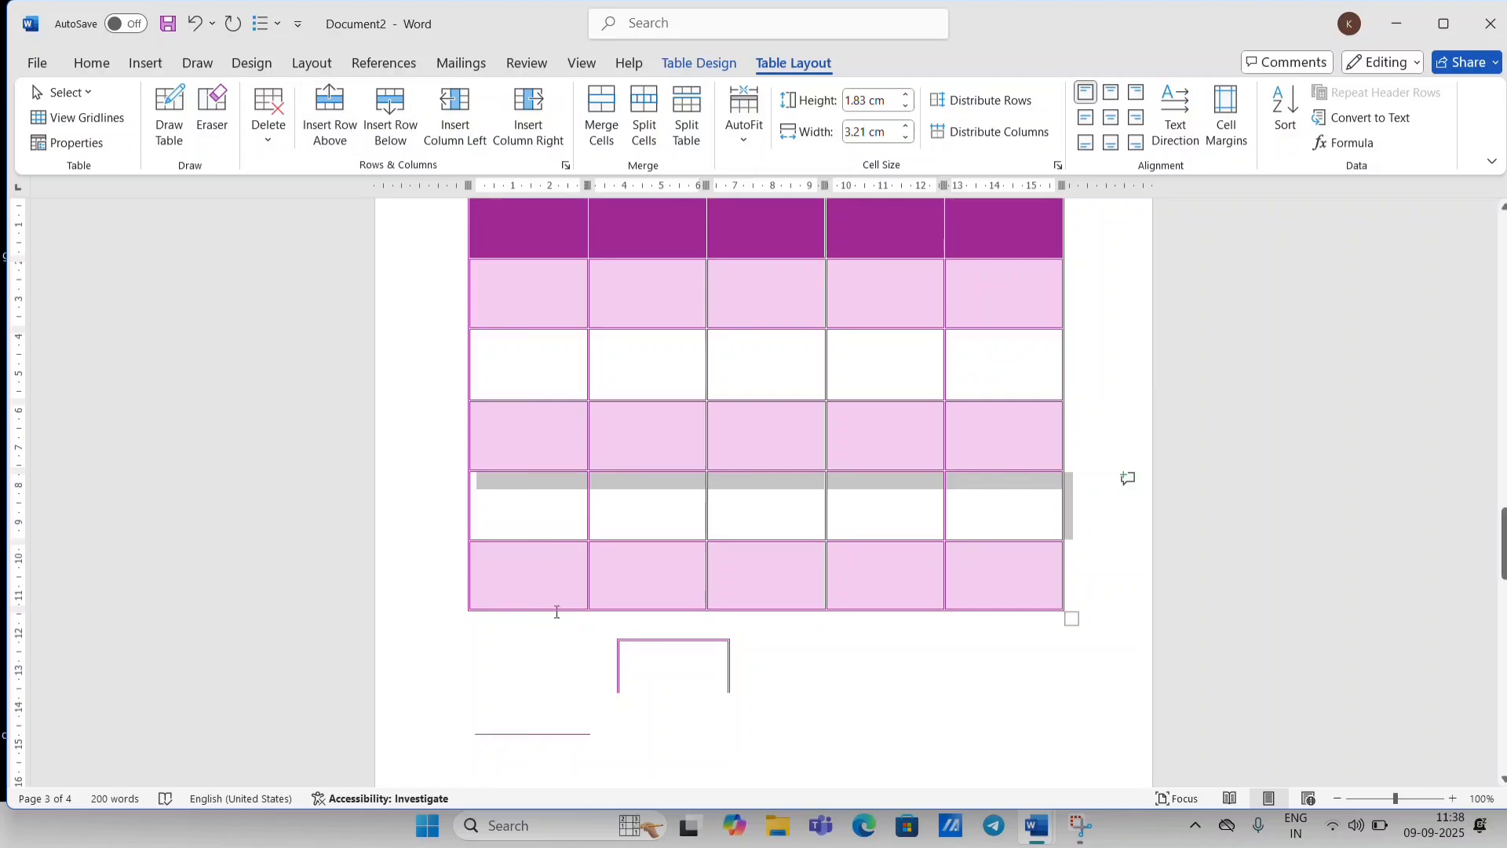
{"action": "left_click", "coordinate": [390, 126]}
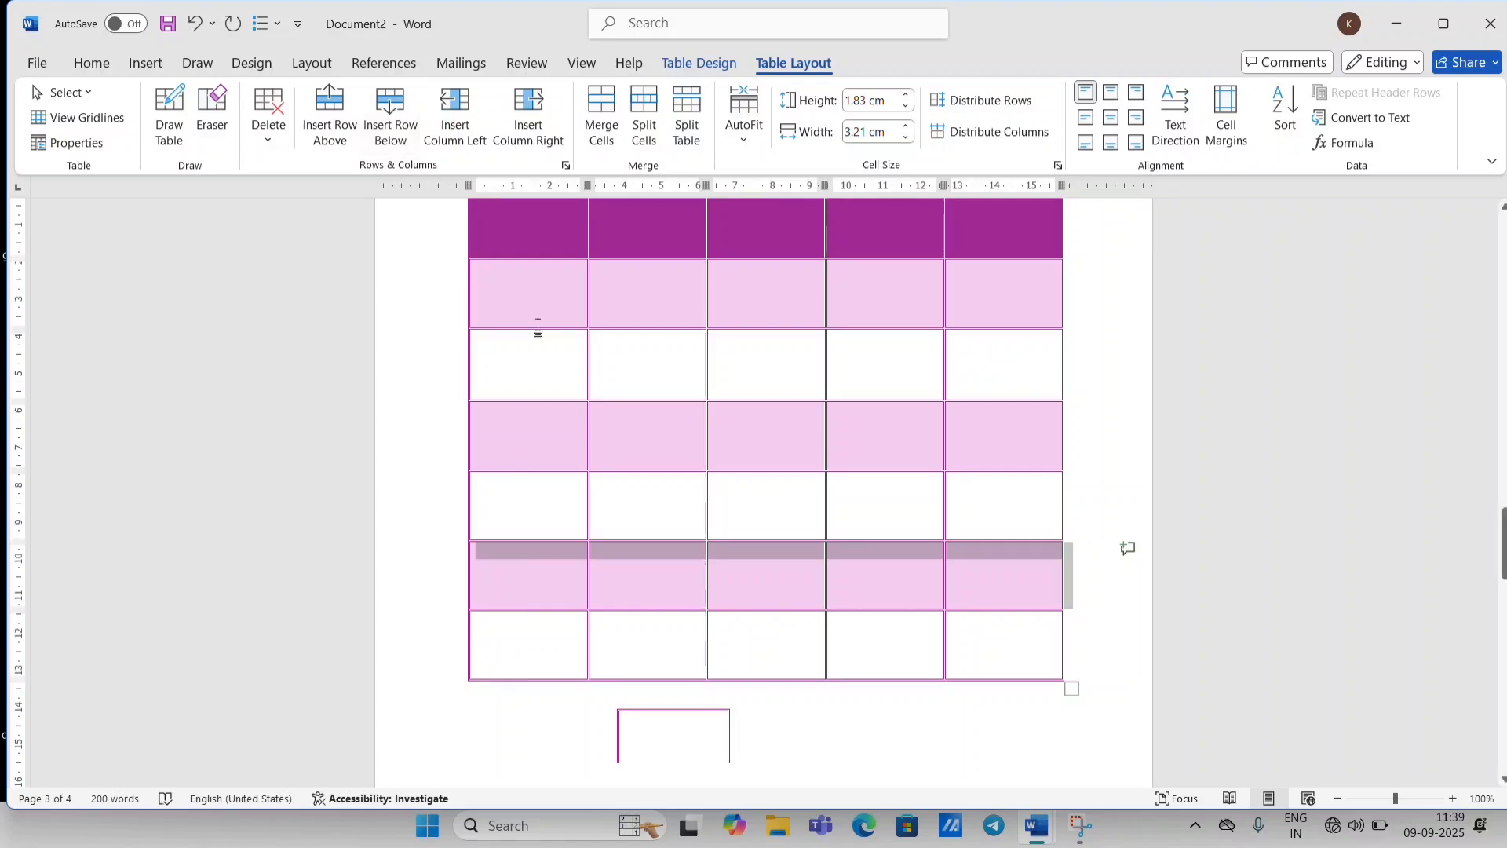
Try inserting columns to the left and right in the large table, then undo the column insertions.
{"action": "left_click", "coordinate": [460, 135]}
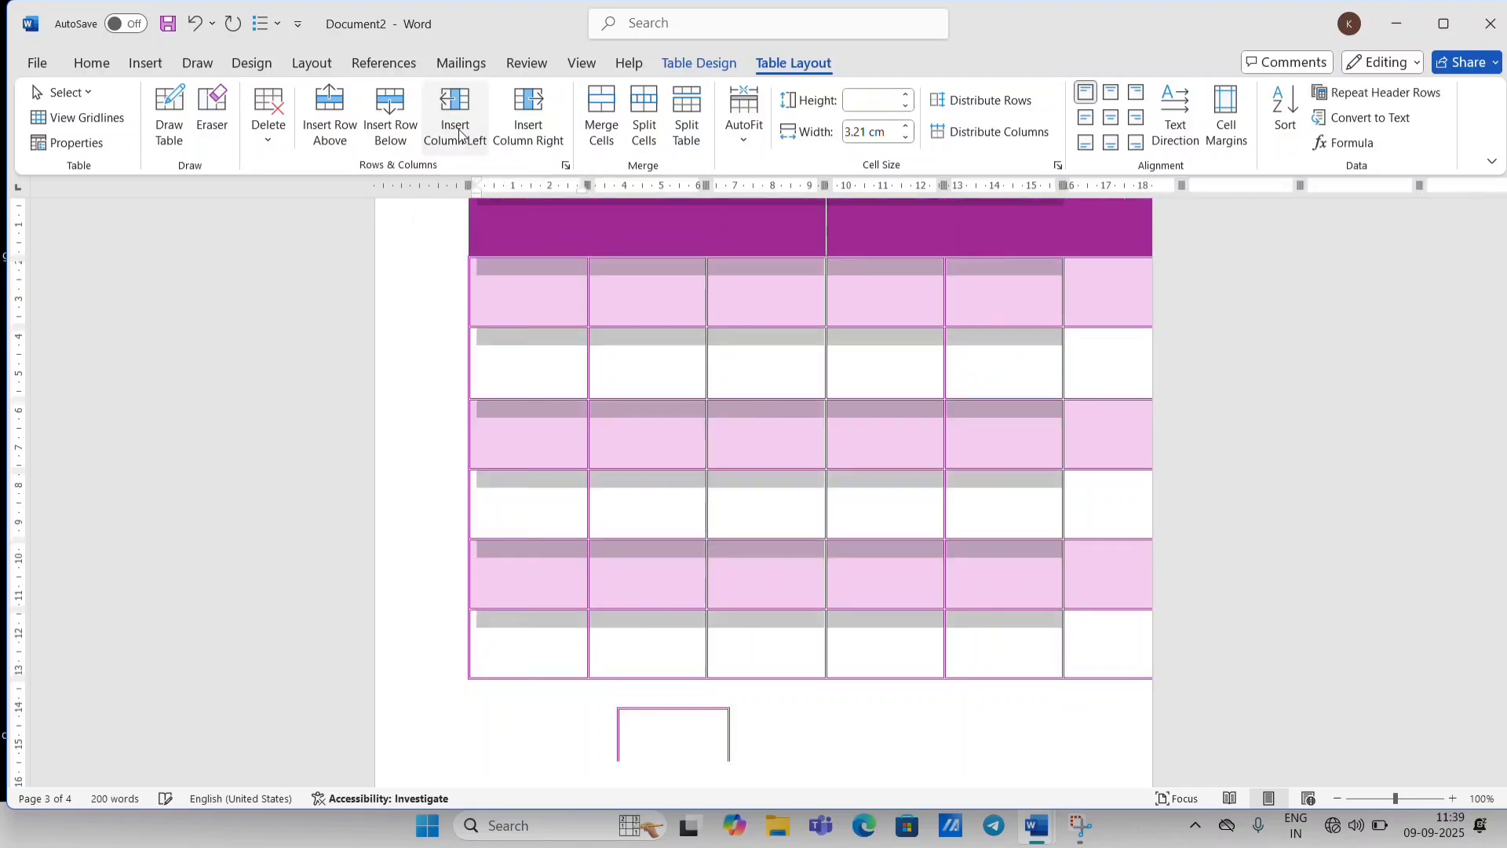
{"action": "left_click", "coordinate": [537, 125]}
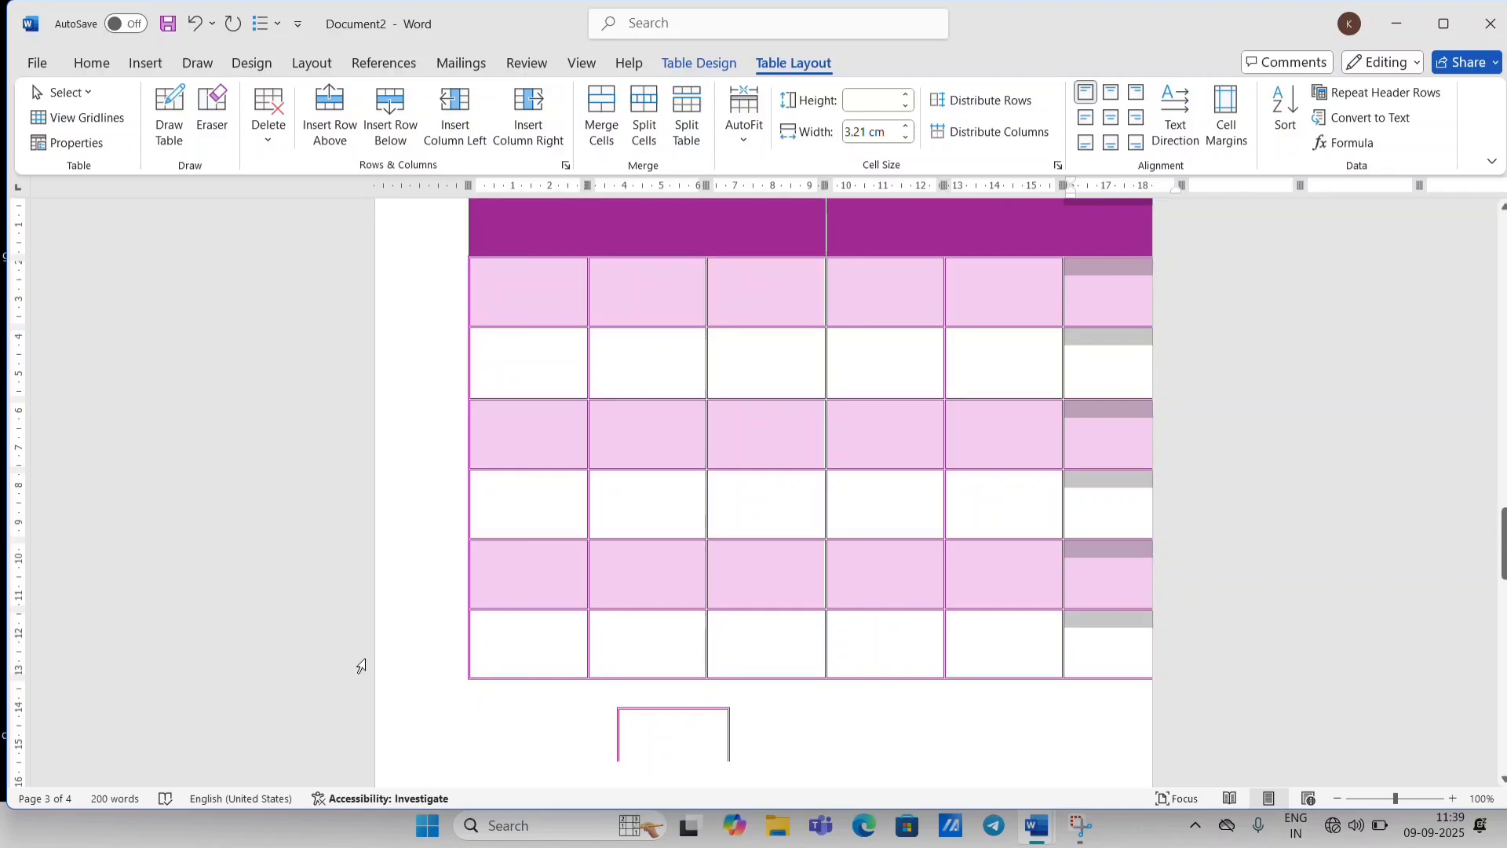
{"action": "key", "text": "ctrl+z"}
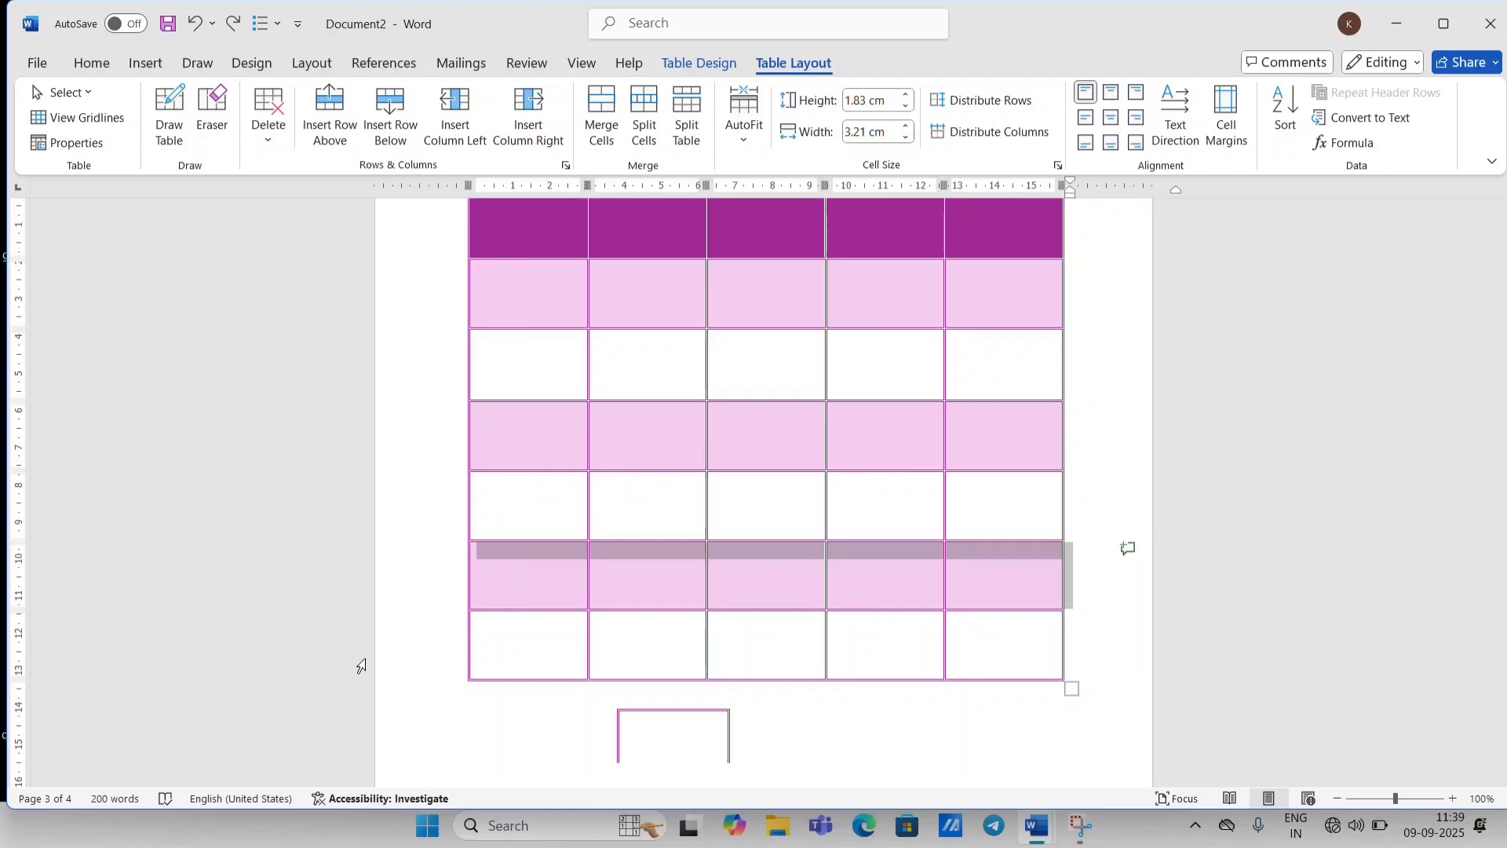
{"action": "left_click", "coordinate": [405, 586]}
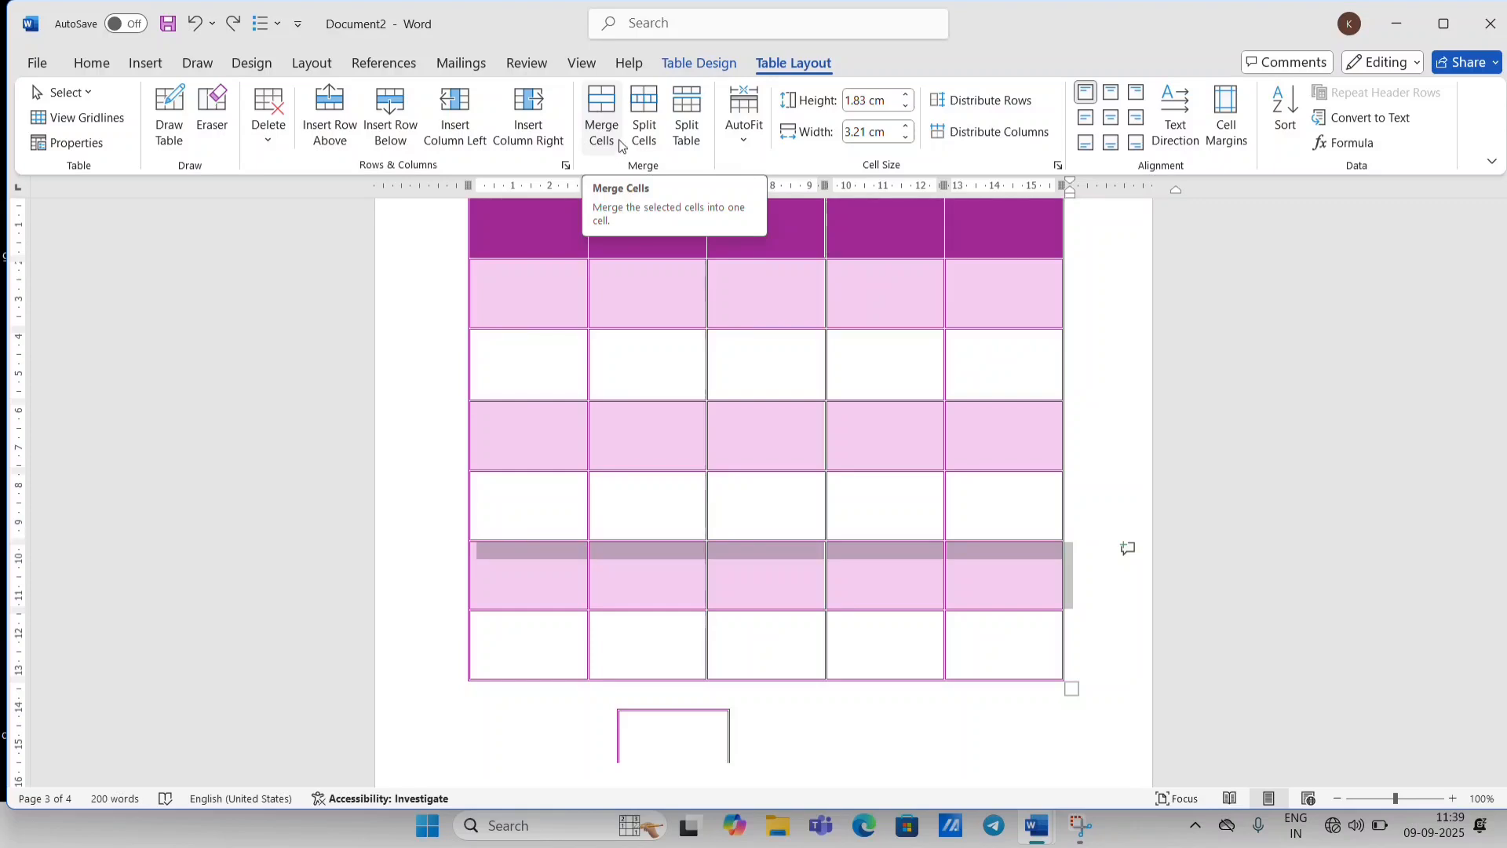
Merge the first two cells of the white row below the first pink row.
{"action": "left_click_drag", "start_coordinate": [502, 365], "coordinate": [640, 367]}
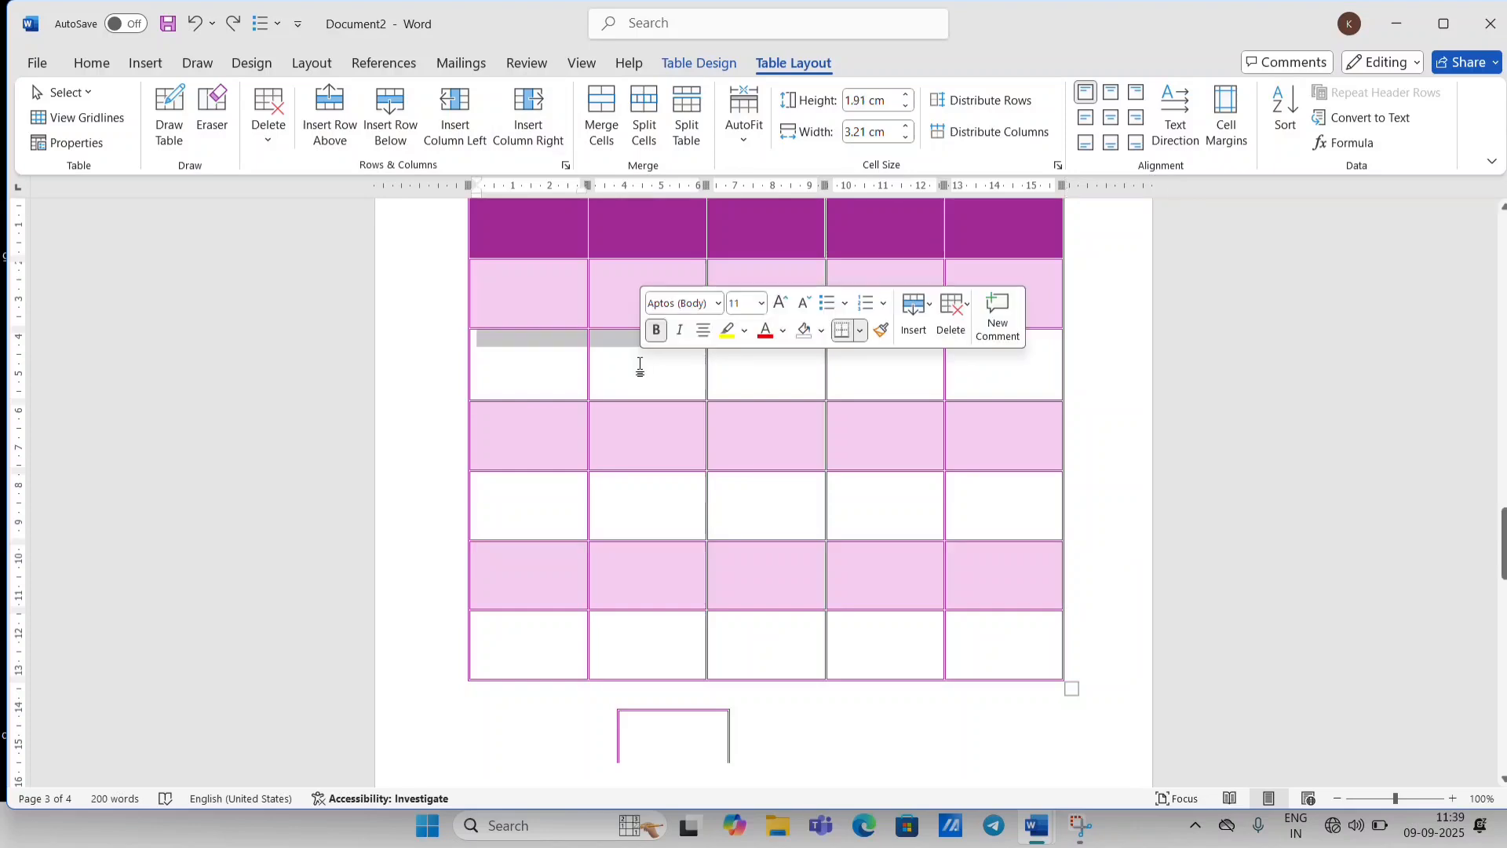
{"action": "left_click", "coordinate": [601, 115]}
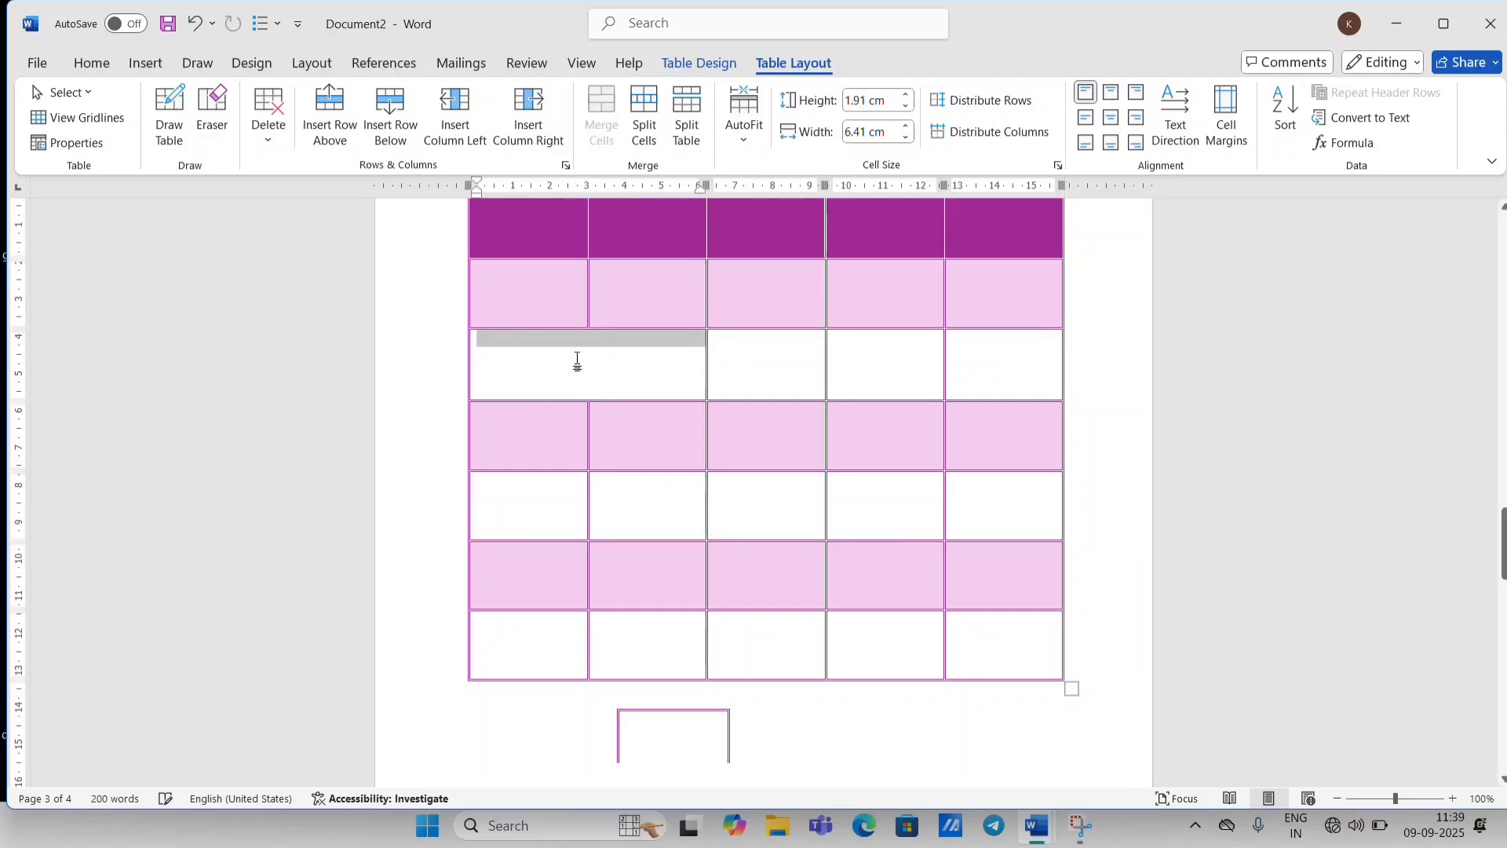
{"action": "left_click", "coordinate": [596, 415]}
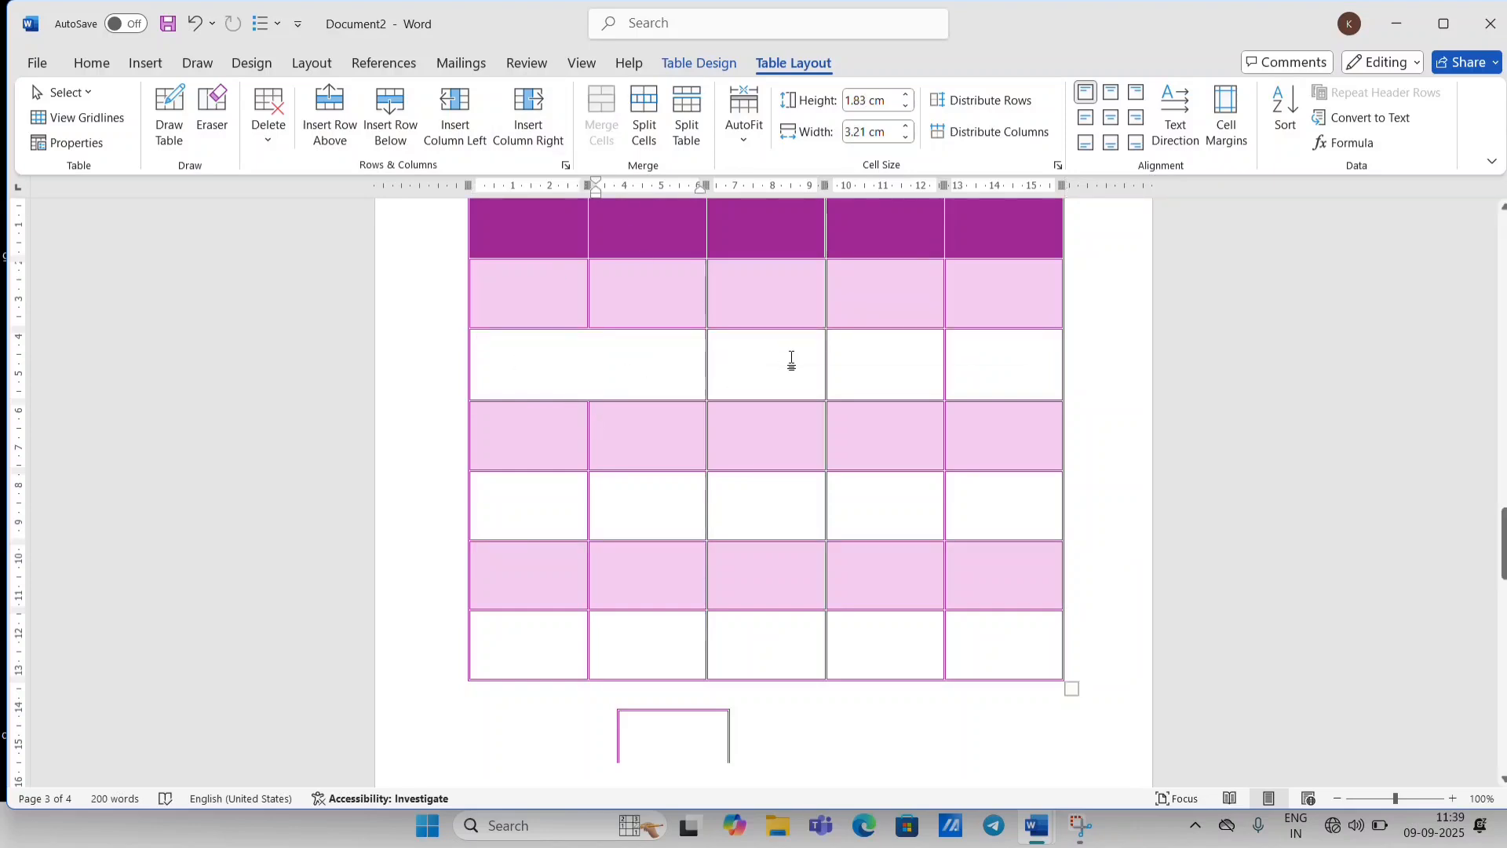
Split the fourth-column cell in the row with the merged cell into 2 columns and 1 row.
{"action": "left_click_drag", "start_coordinate": [800, 357], "coordinate": [900, 348]}
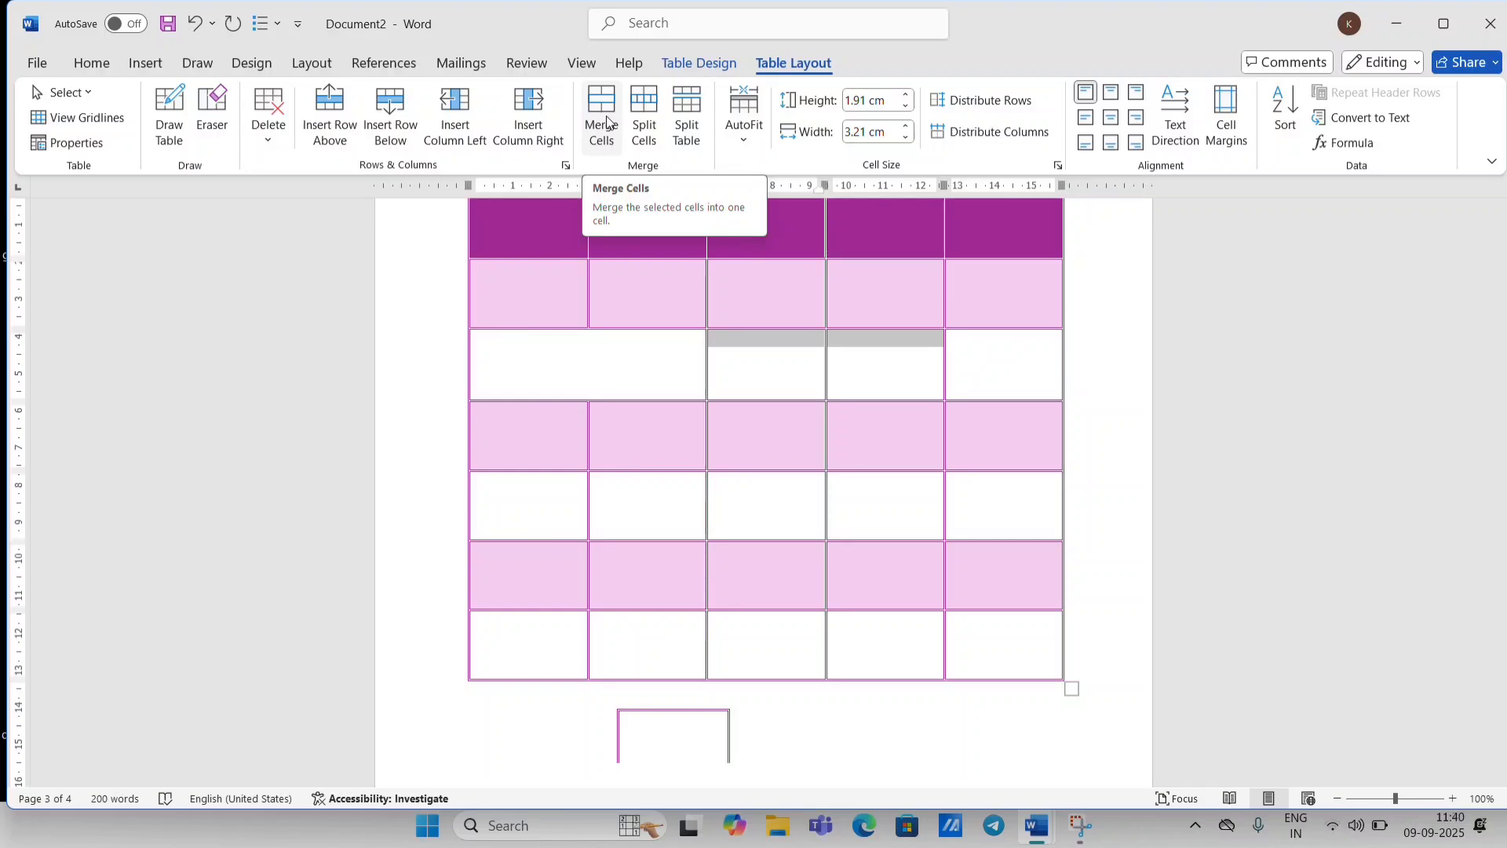
{"action": "left_click", "coordinate": [840, 558]}
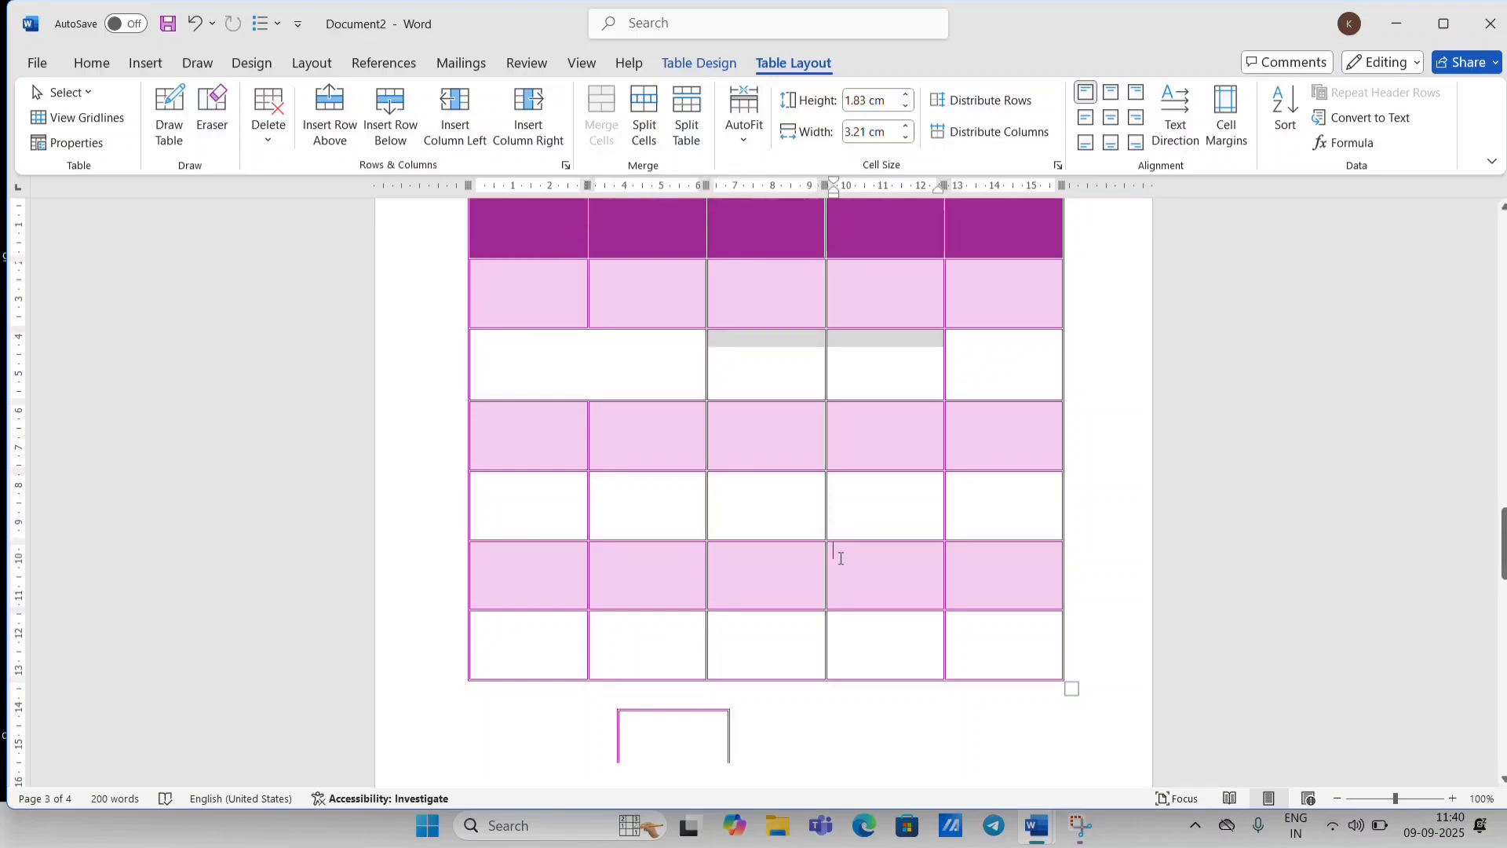
{"action": "left_click", "coordinate": [884, 382]}
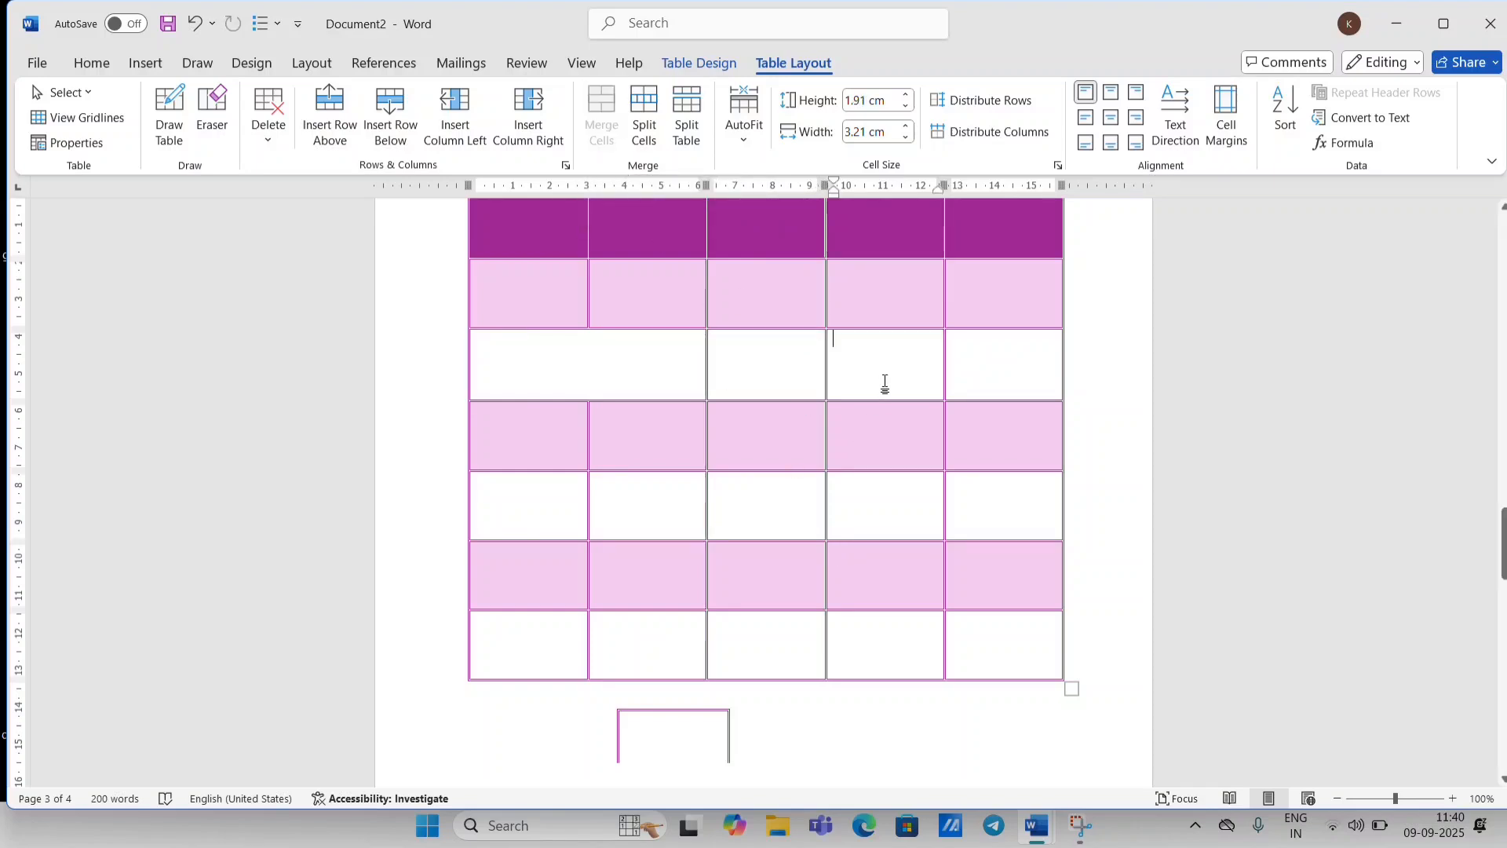
{"action": "left_click", "coordinate": [643, 110]}
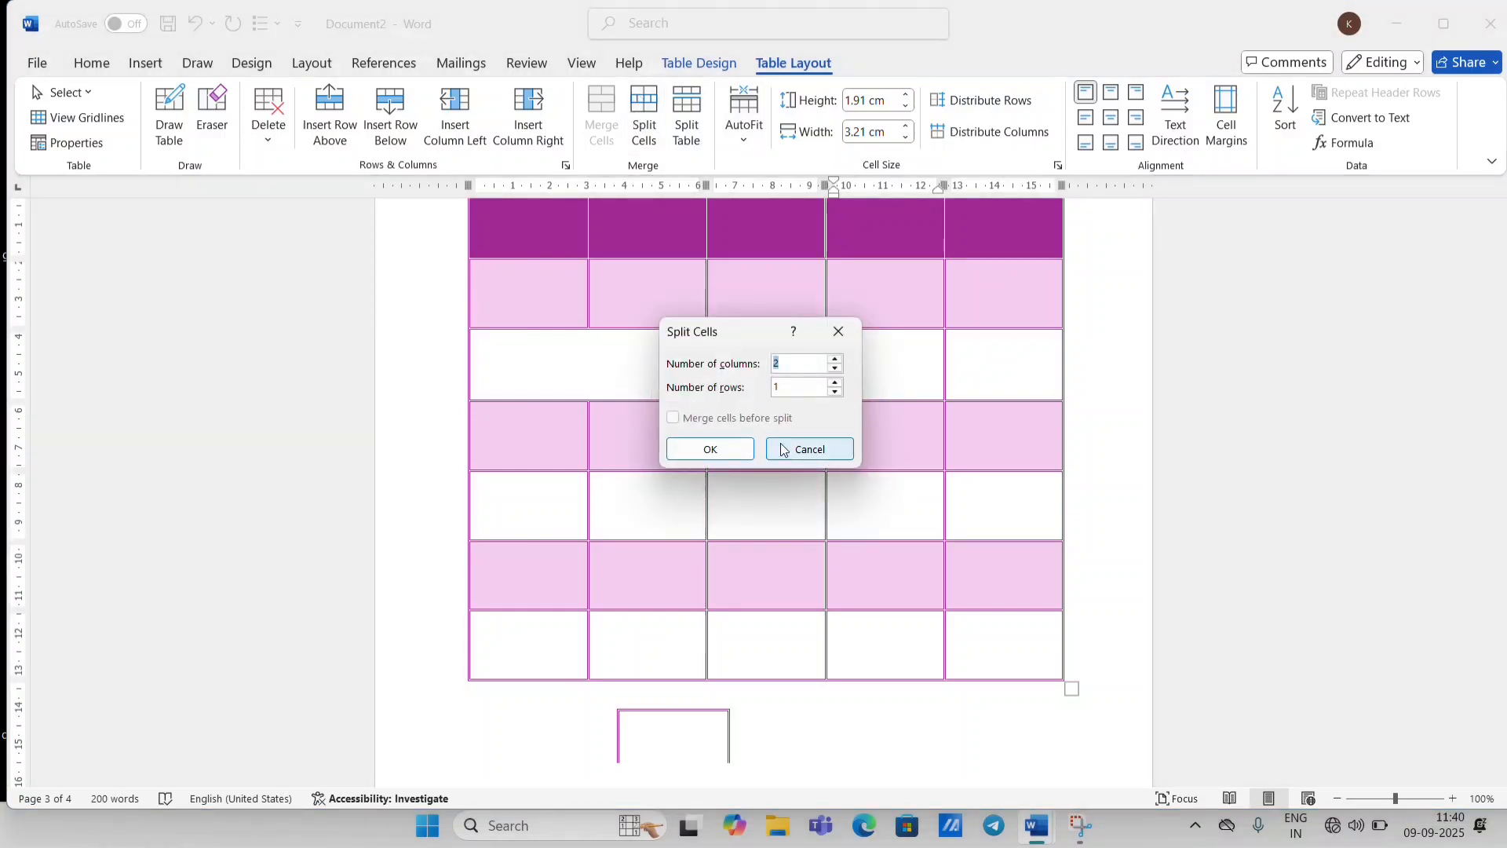
{"action": "left_click", "coordinate": [709, 449]}
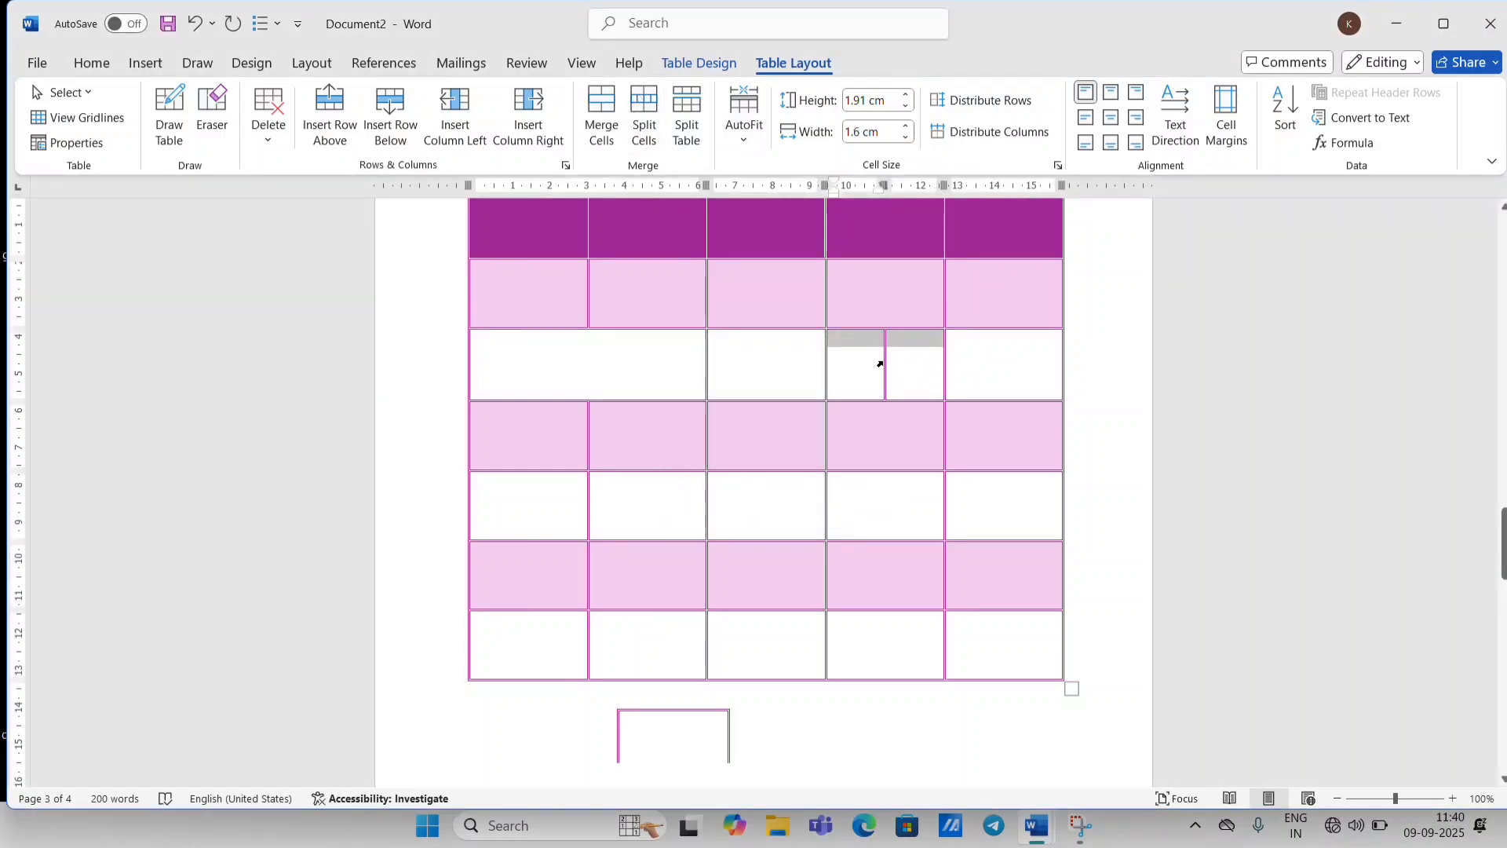
Split the third-column cell in the same row into 3 columns.
{"action": "left_click", "coordinate": [753, 369]}
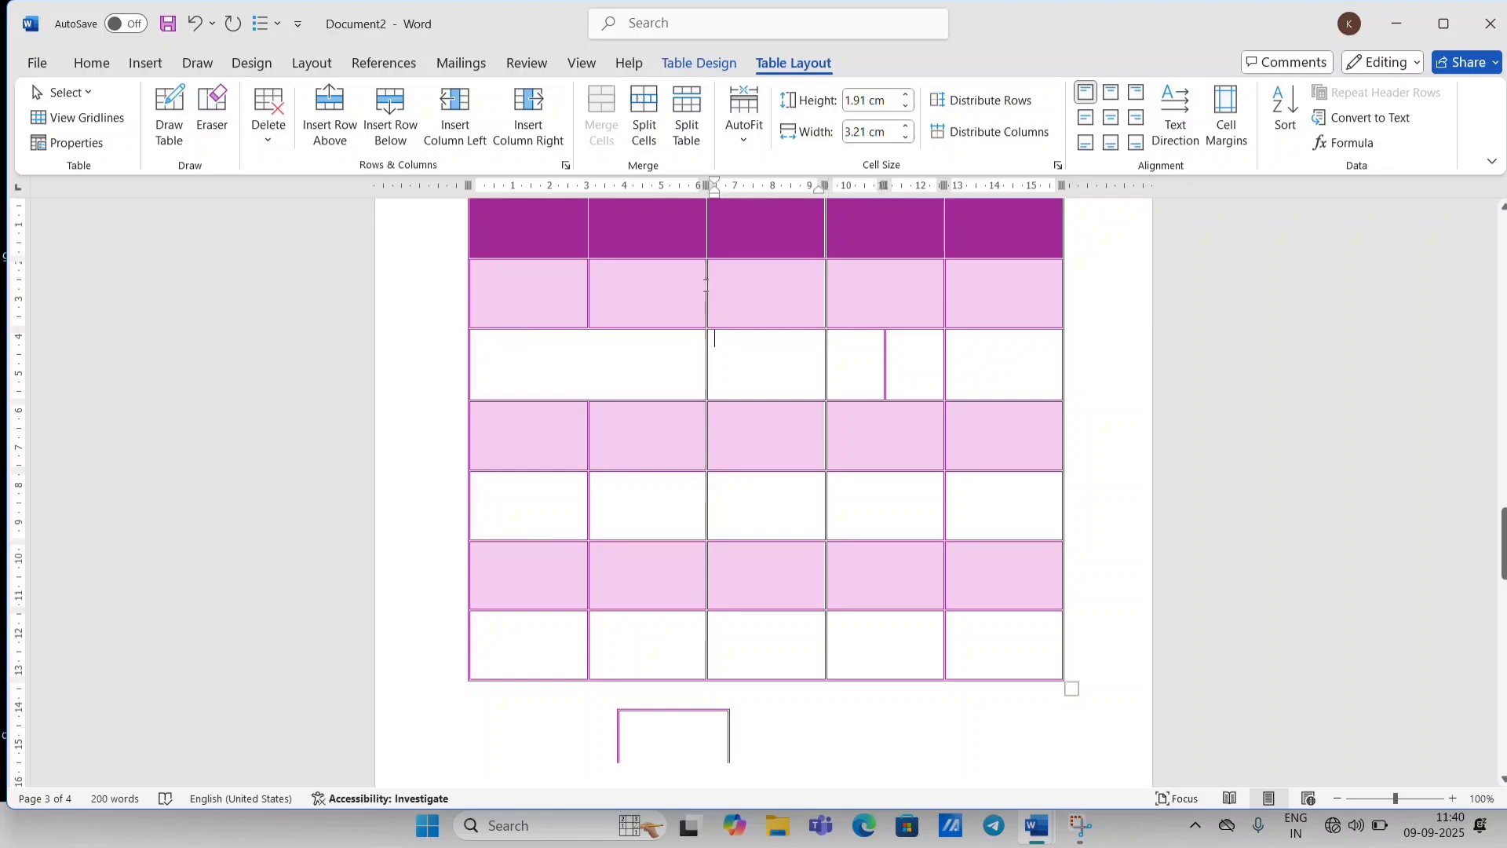
{"action": "left_click", "coordinate": [643, 110]}
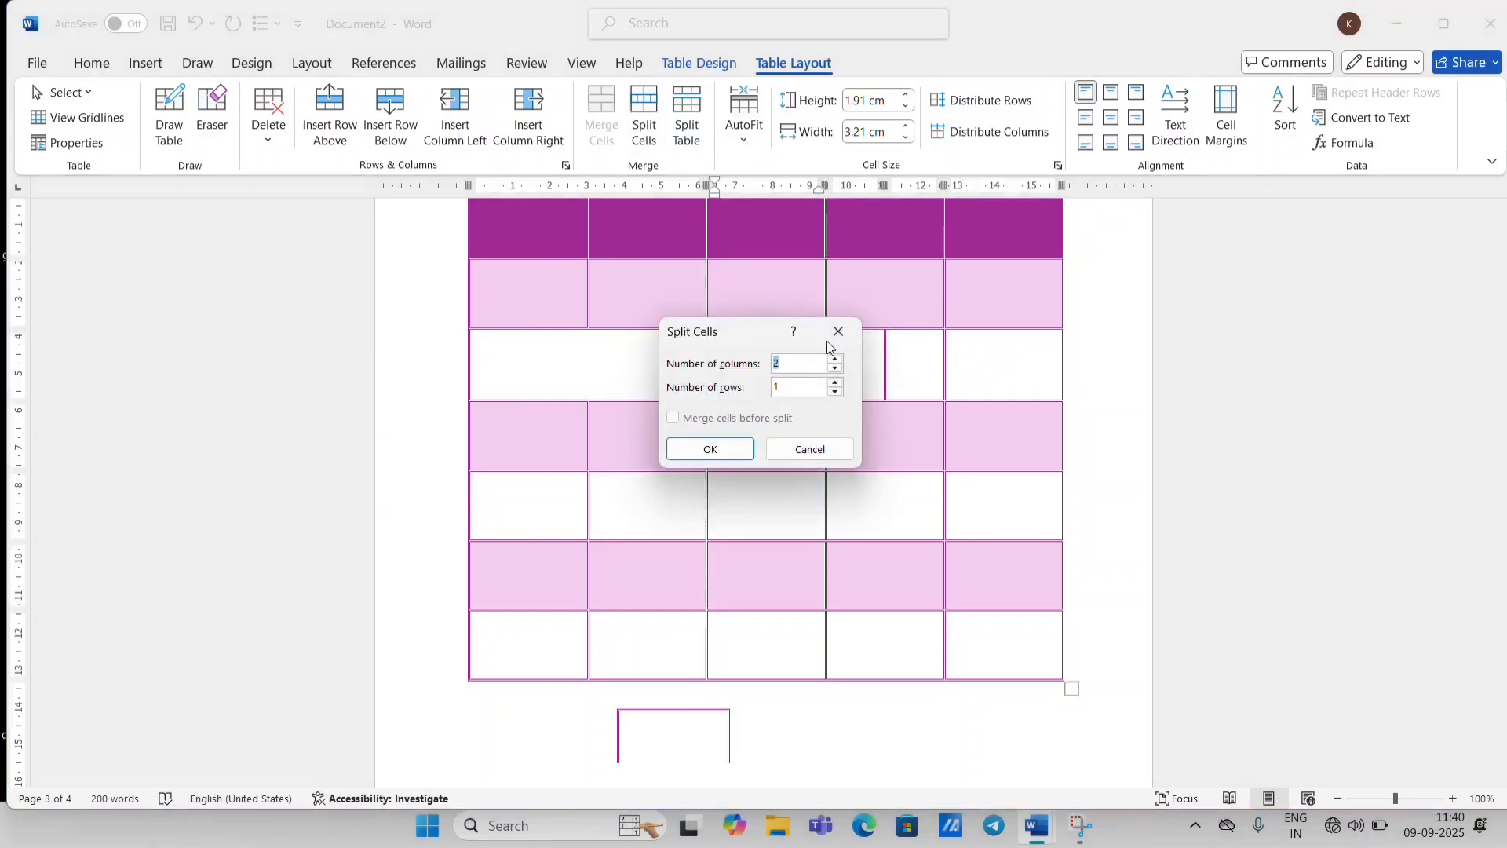
{"action": "left_click", "coordinate": [800, 361]}
{"action": "key", "text": "BackSpace"}
{"action": "type", "text": "3"}
{"action": "left_click", "coordinate": [718, 450]}
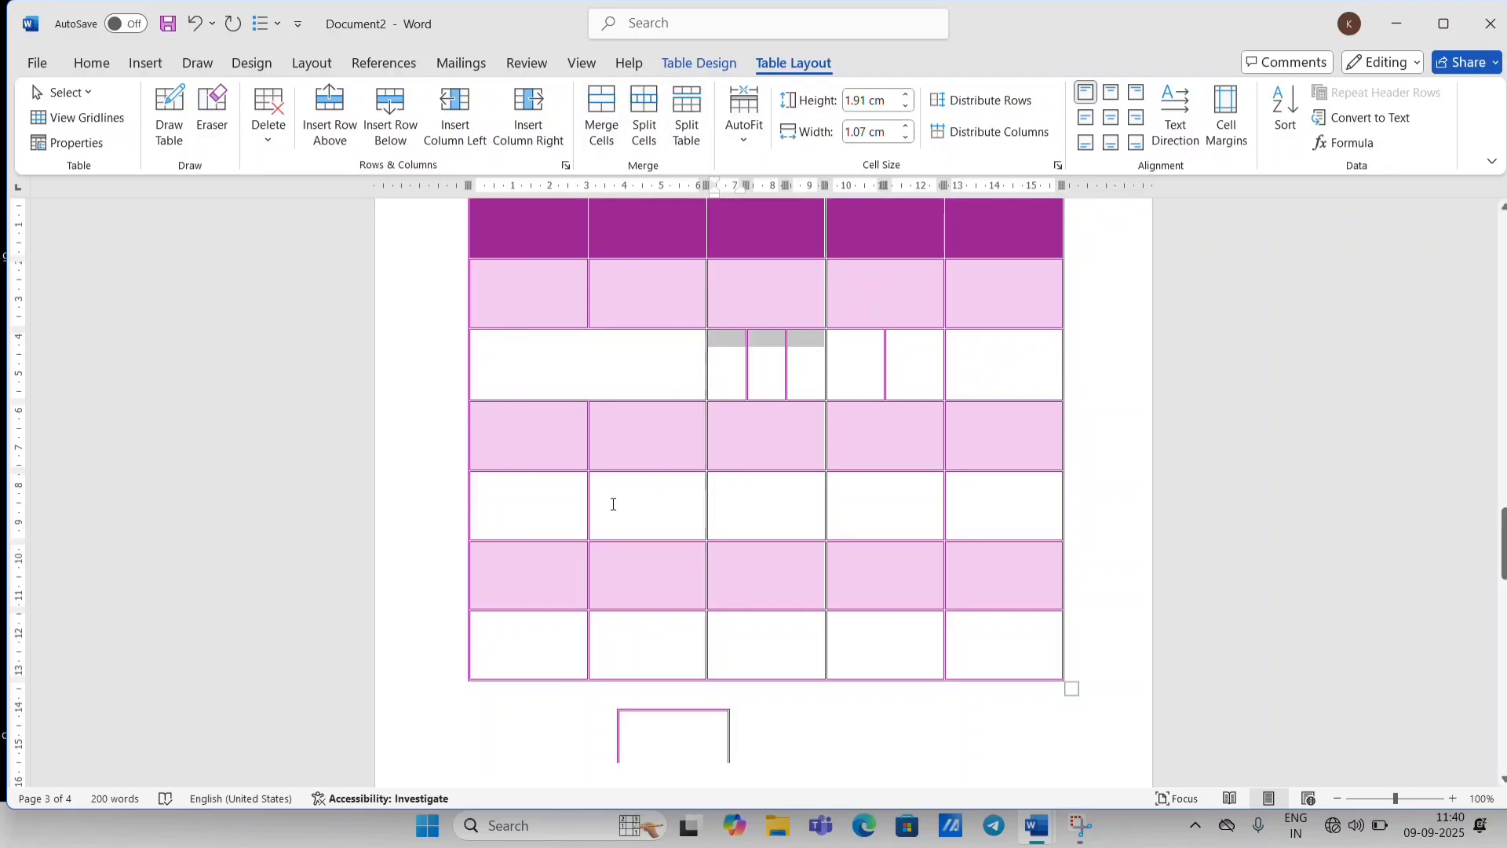
Split the large table at its fifth row and AutoFit the upper table to the window.
{"action": "left_click", "coordinate": [560, 500]}
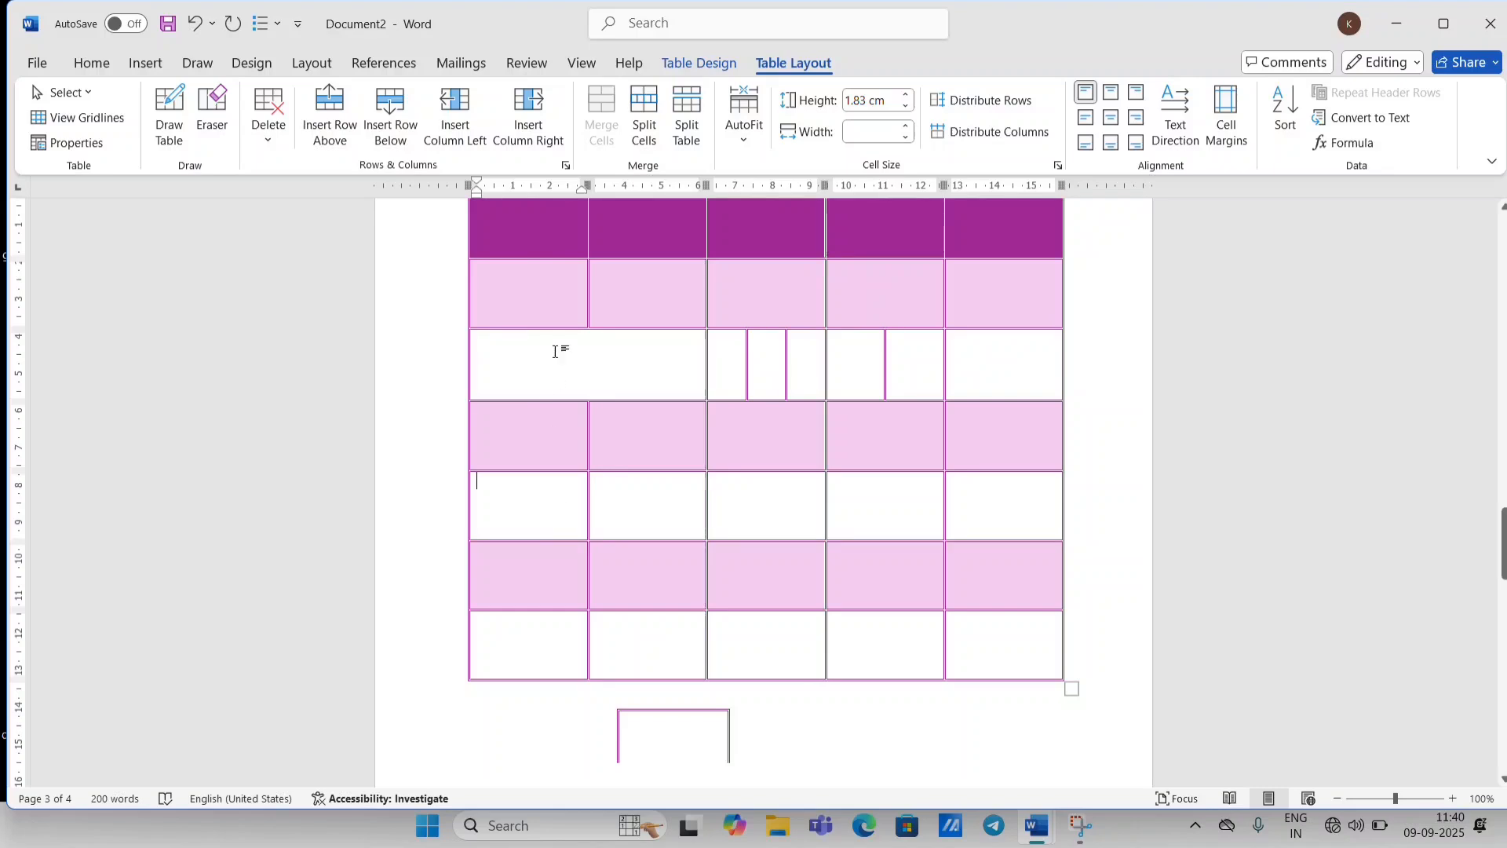
{"action": "left_click", "coordinate": [689, 125]}
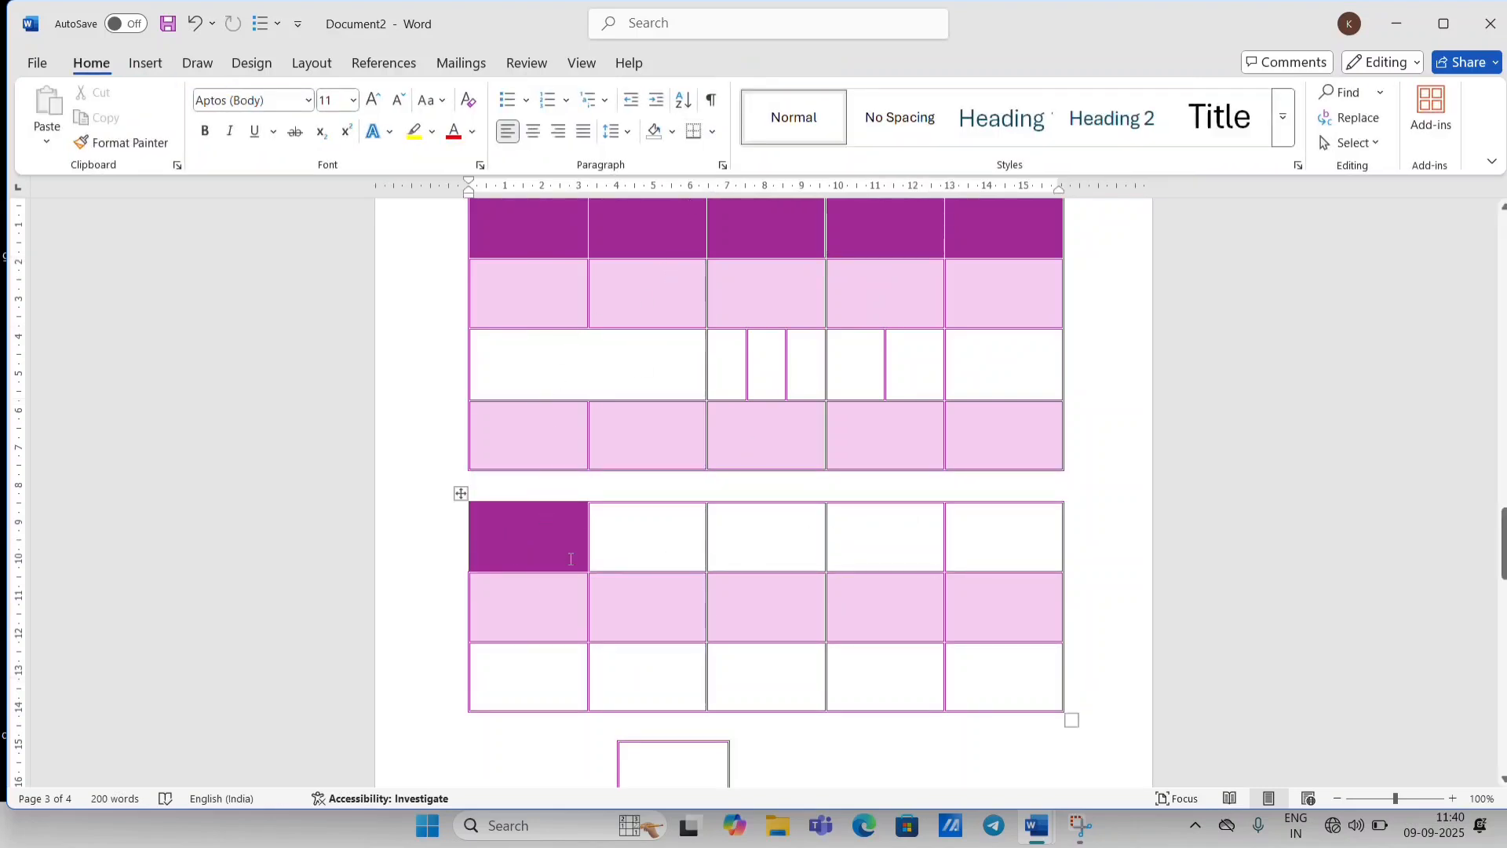
{"action": "left_click", "coordinate": [673, 440]}
{"action": "left_click", "coordinate": [793, 63]}
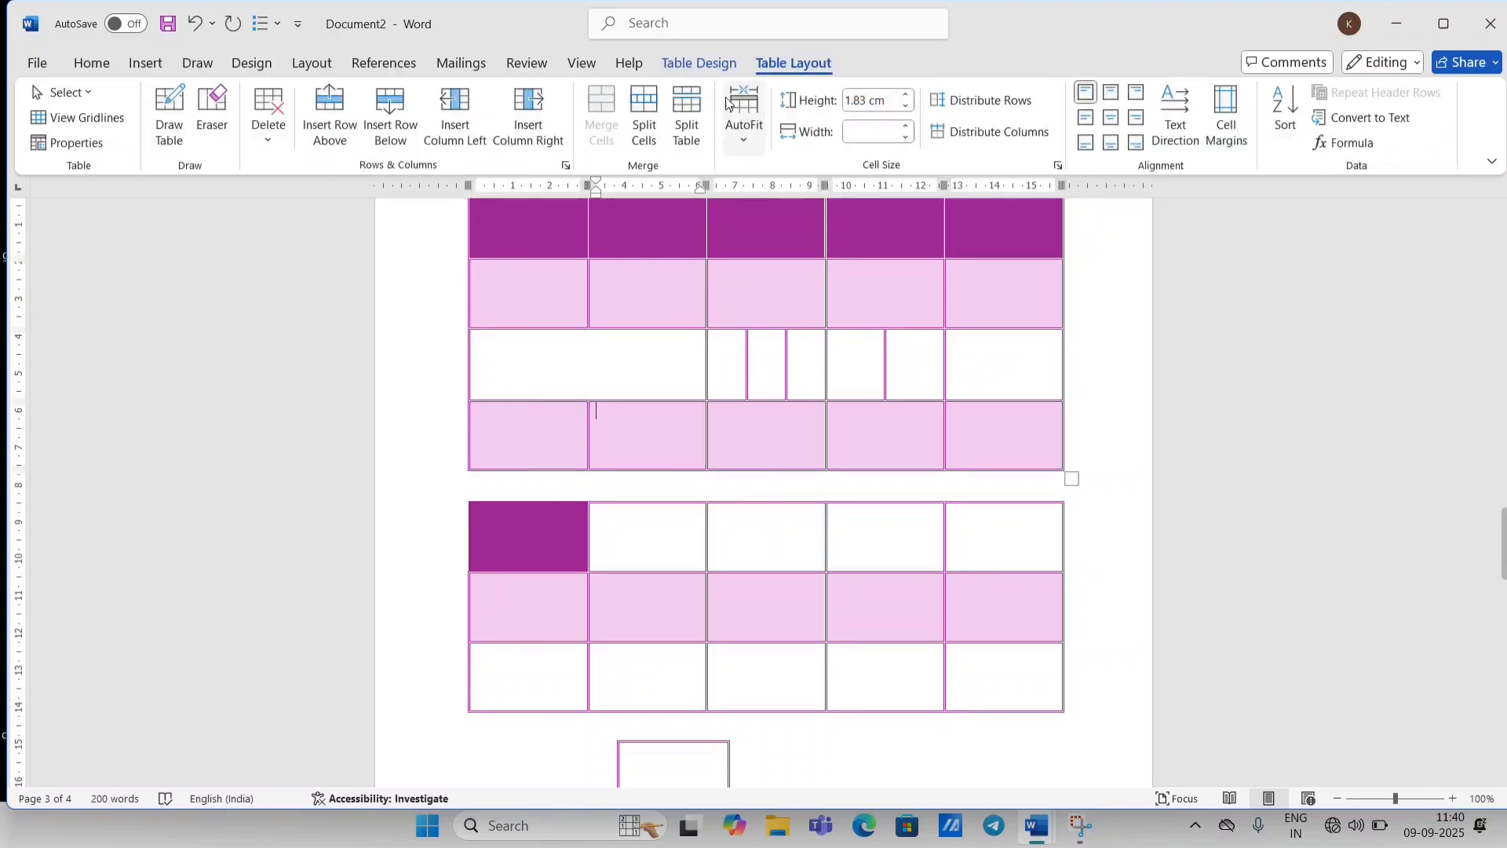
{"action": "left_click", "coordinate": [746, 145]}
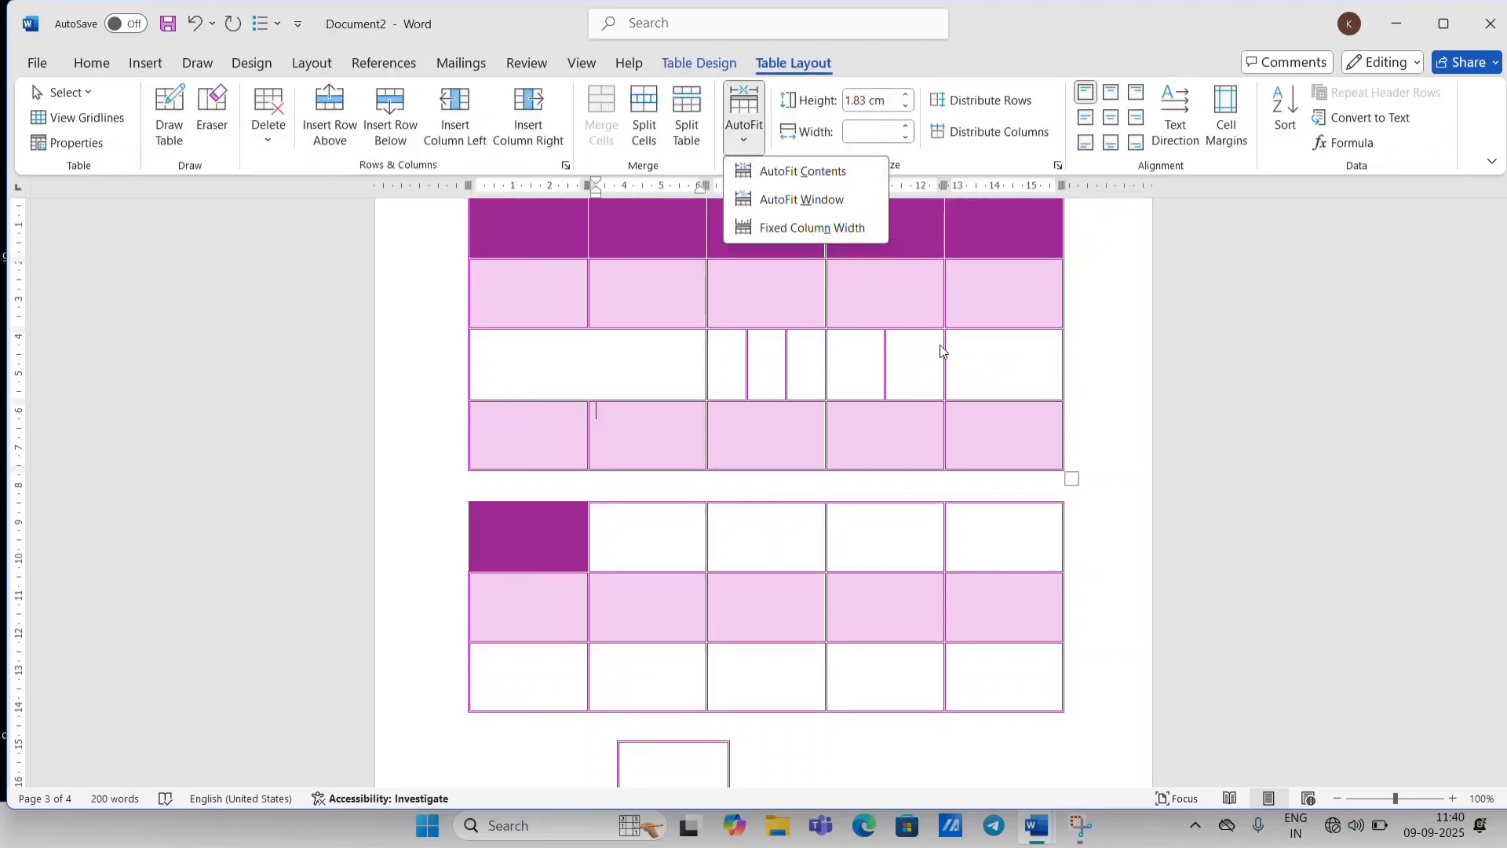
{"action": "left_click", "coordinate": [786, 202]}
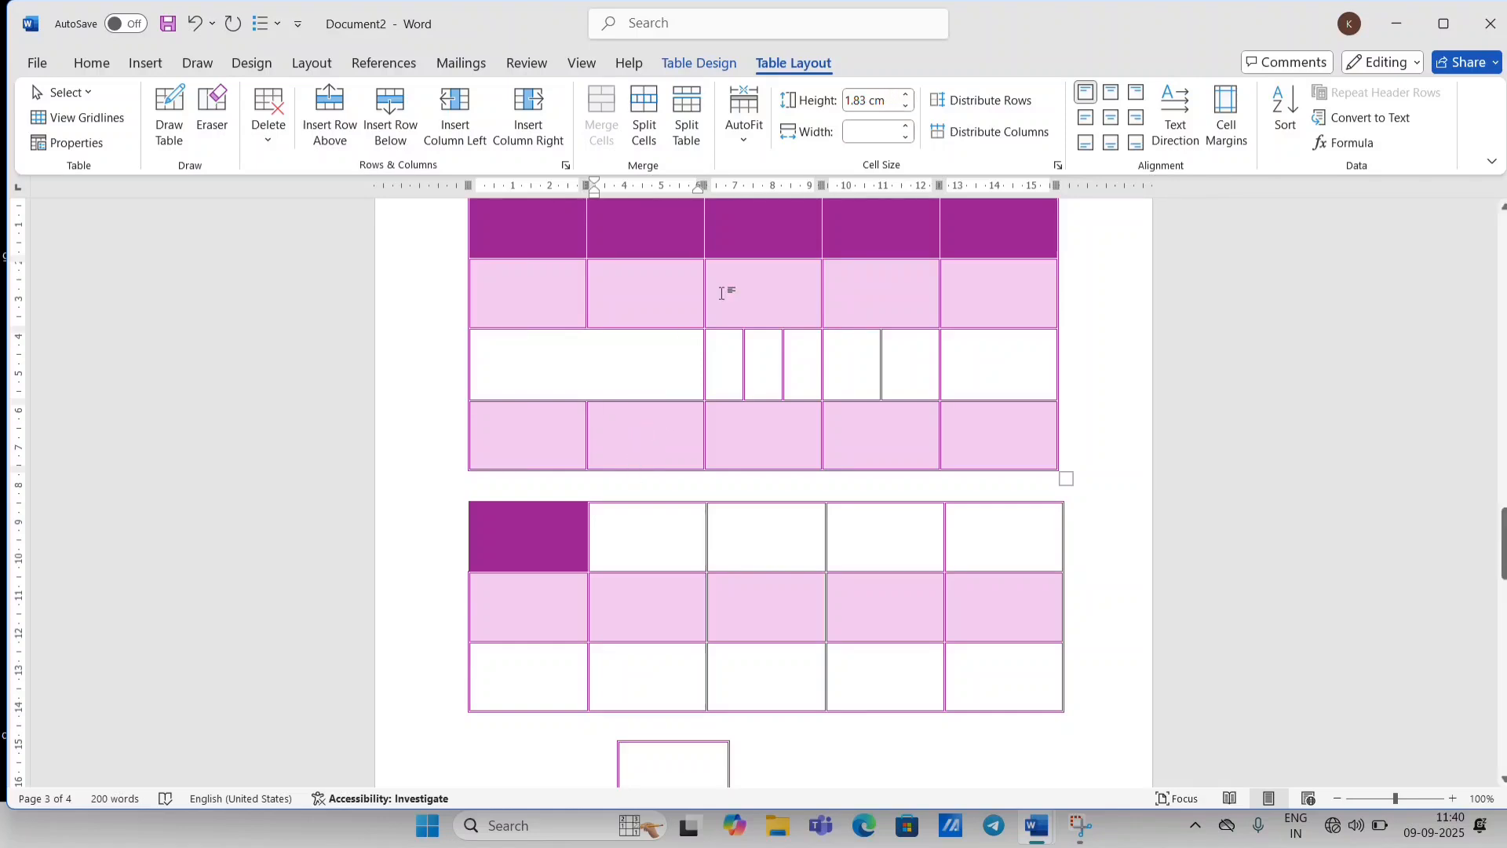
Set the height of the upper table's last row to 2.1 cm.
{"action": "left_click", "coordinate": [907, 94]}
{"action": "left_click", "coordinate": [906, 95]}
{"action": "left_click", "coordinate": [907, 94]}
{"action": "left_click", "coordinate": [907, 94]}
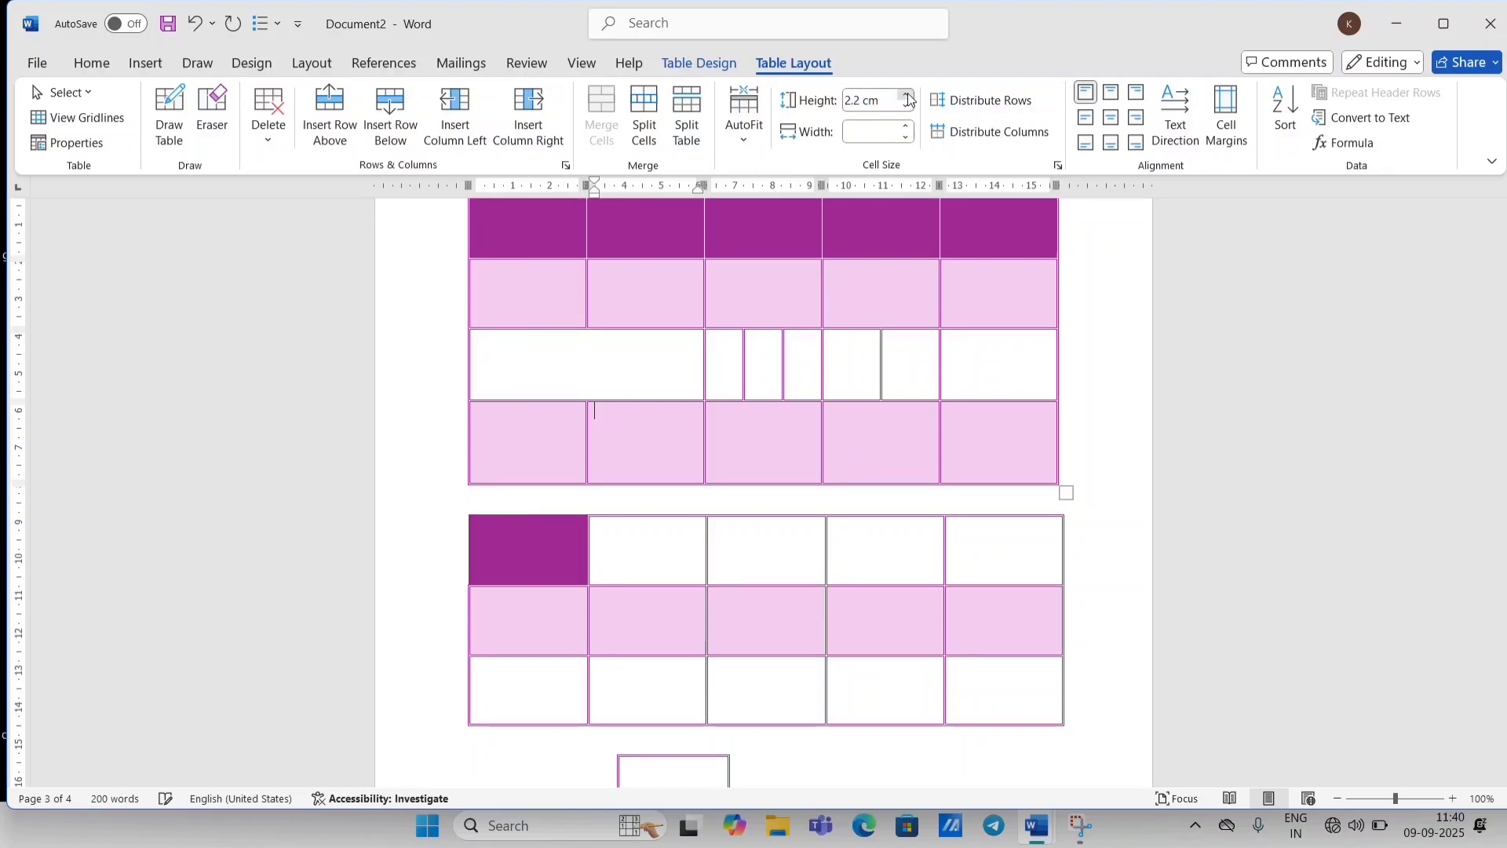
{"action": "left_click", "coordinate": [907, 94]}
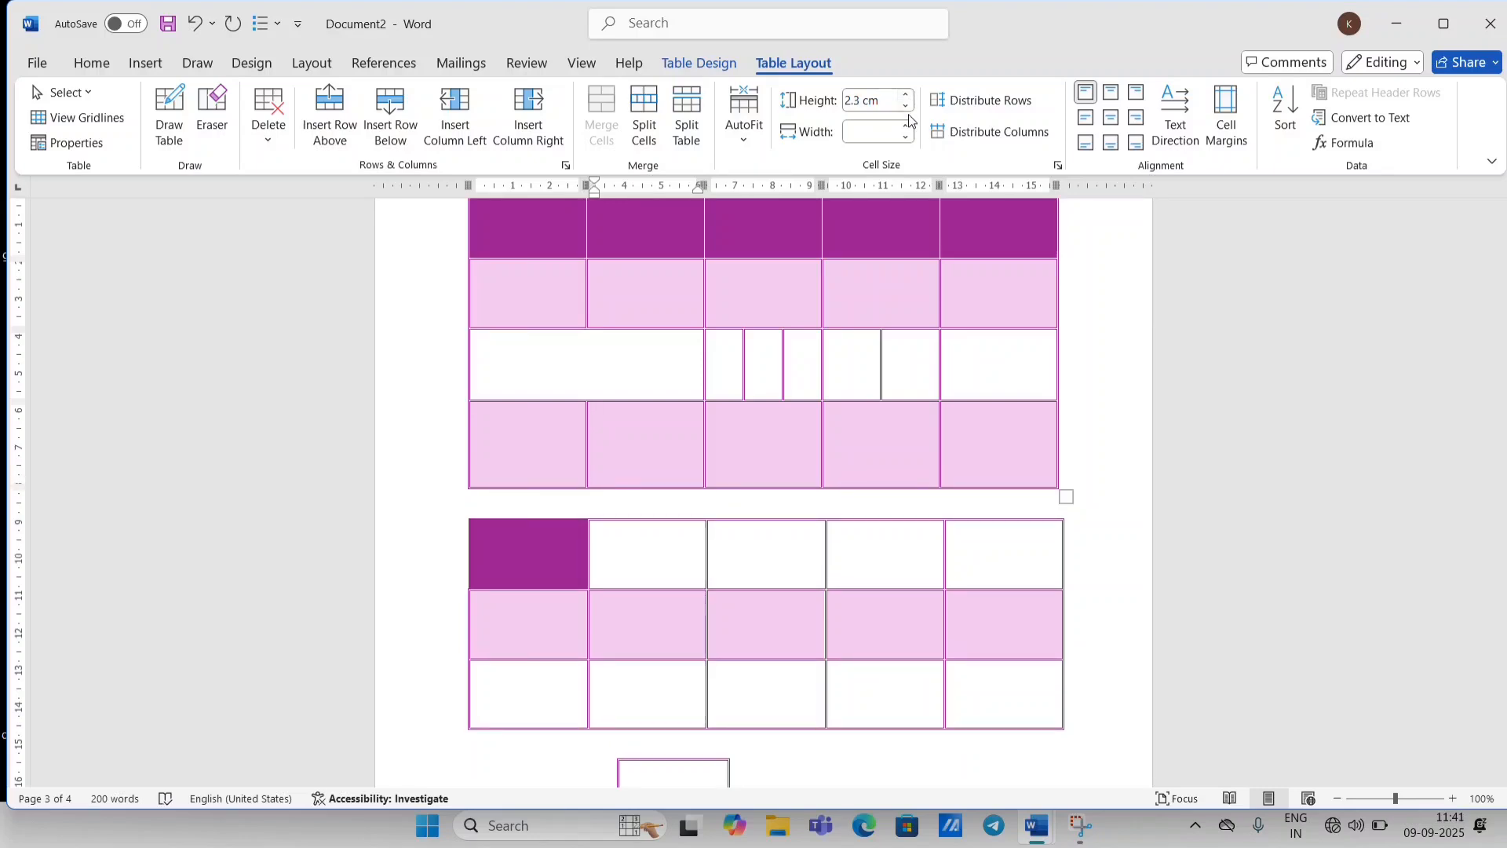
{"action": "left_click", "coordinate": [907, 105]}
{"action": "left_click", "coordinate": [907, 105]}
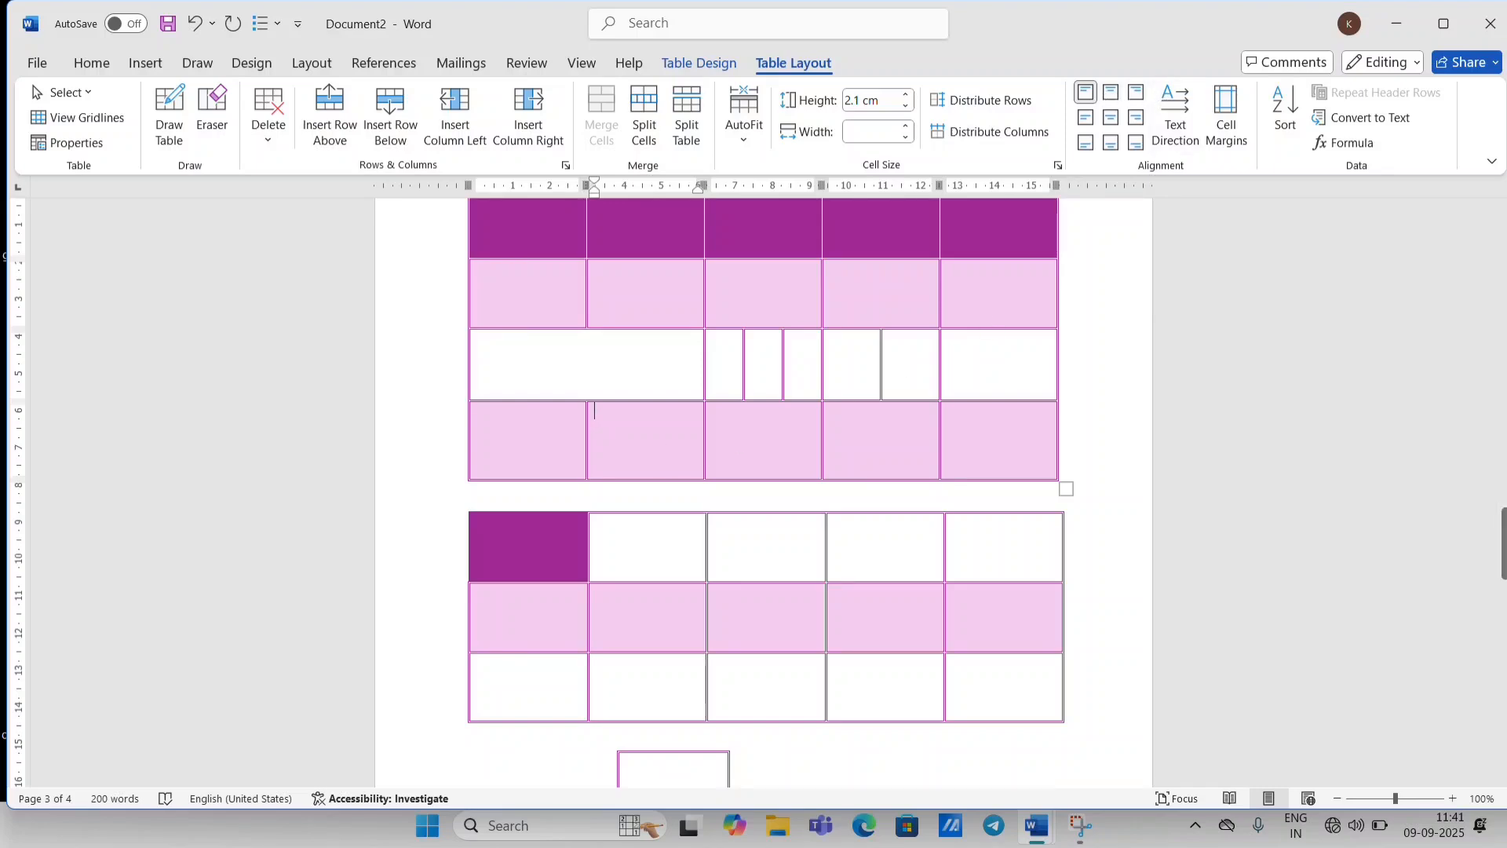
Enter GFDGHDHGDGHD in the second cell of the upper table's last row and align it top right.
{"action": "type", "text": "GFDGHDHGDGHD"}
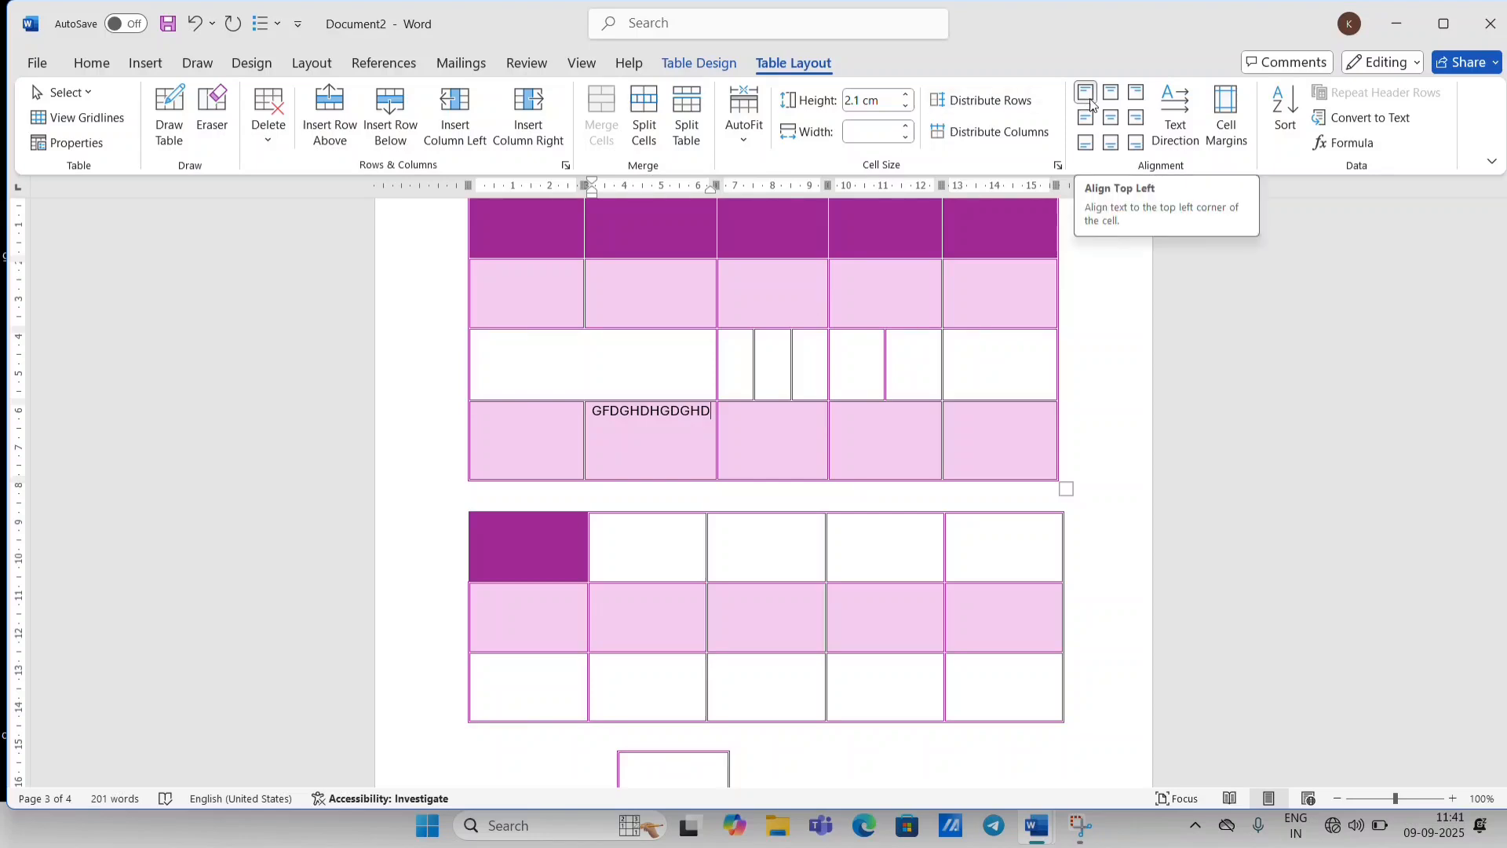
{"action": "left_click", "coordinate": [1116, 96]}
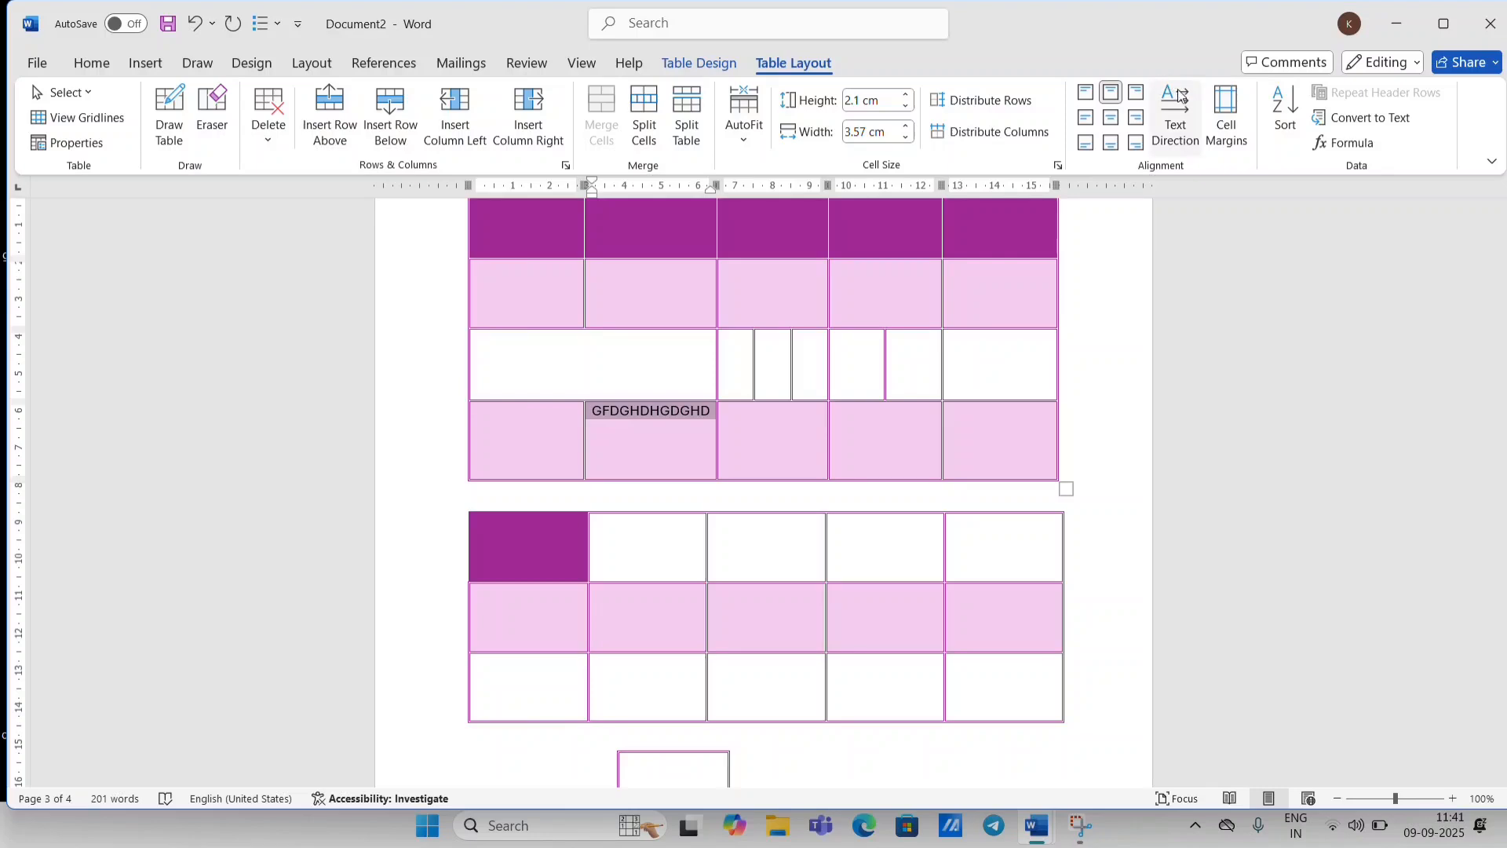
{"action": "left_click", "coordinate": [1135, 96]}
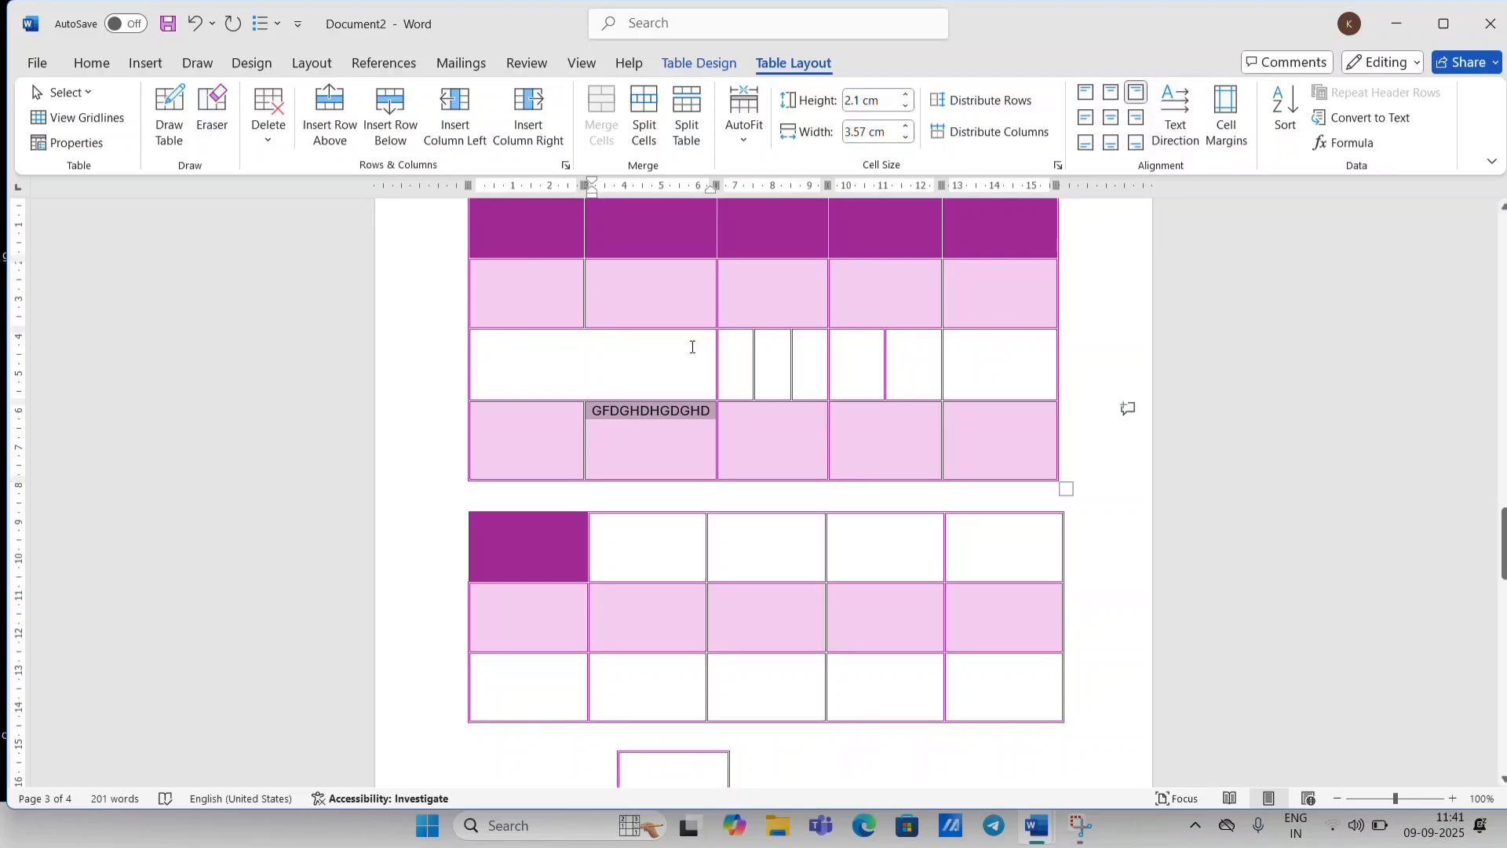
Shorten the cell's text to GFDGDGHD and align it top center.
{"action": "left_click", "coordinate": [671, 412]}
{"action": "key", "text": "BackSpace"}
{"action": "key", "text": "BackSpace"}
{"action": "key", "text": "BackSpace"}
{"action": "key", "text": "BackSpace"}
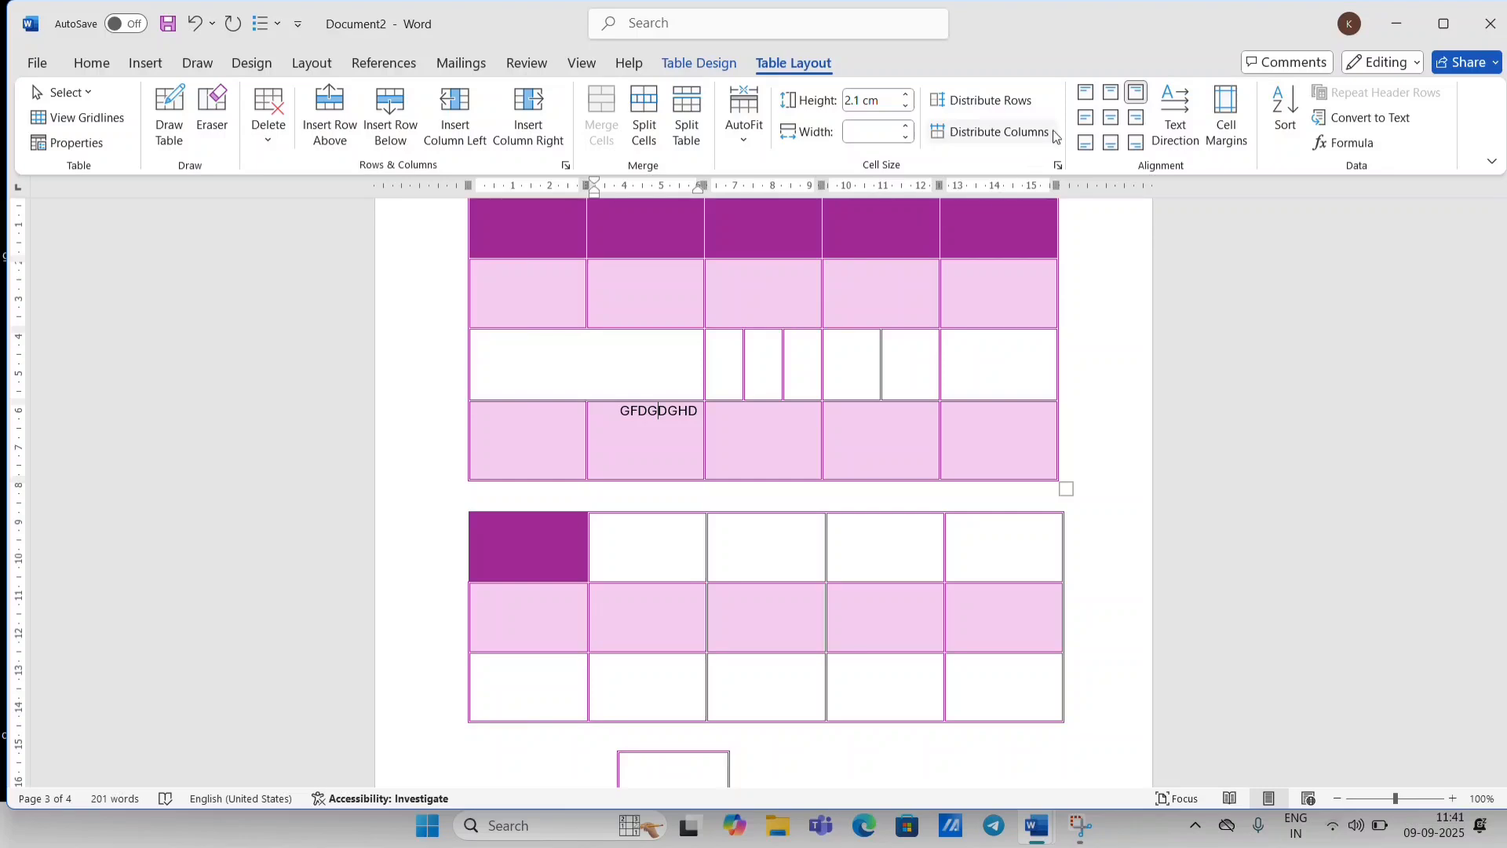
{"action": "left_click", "coordinate": [1109, 95]}
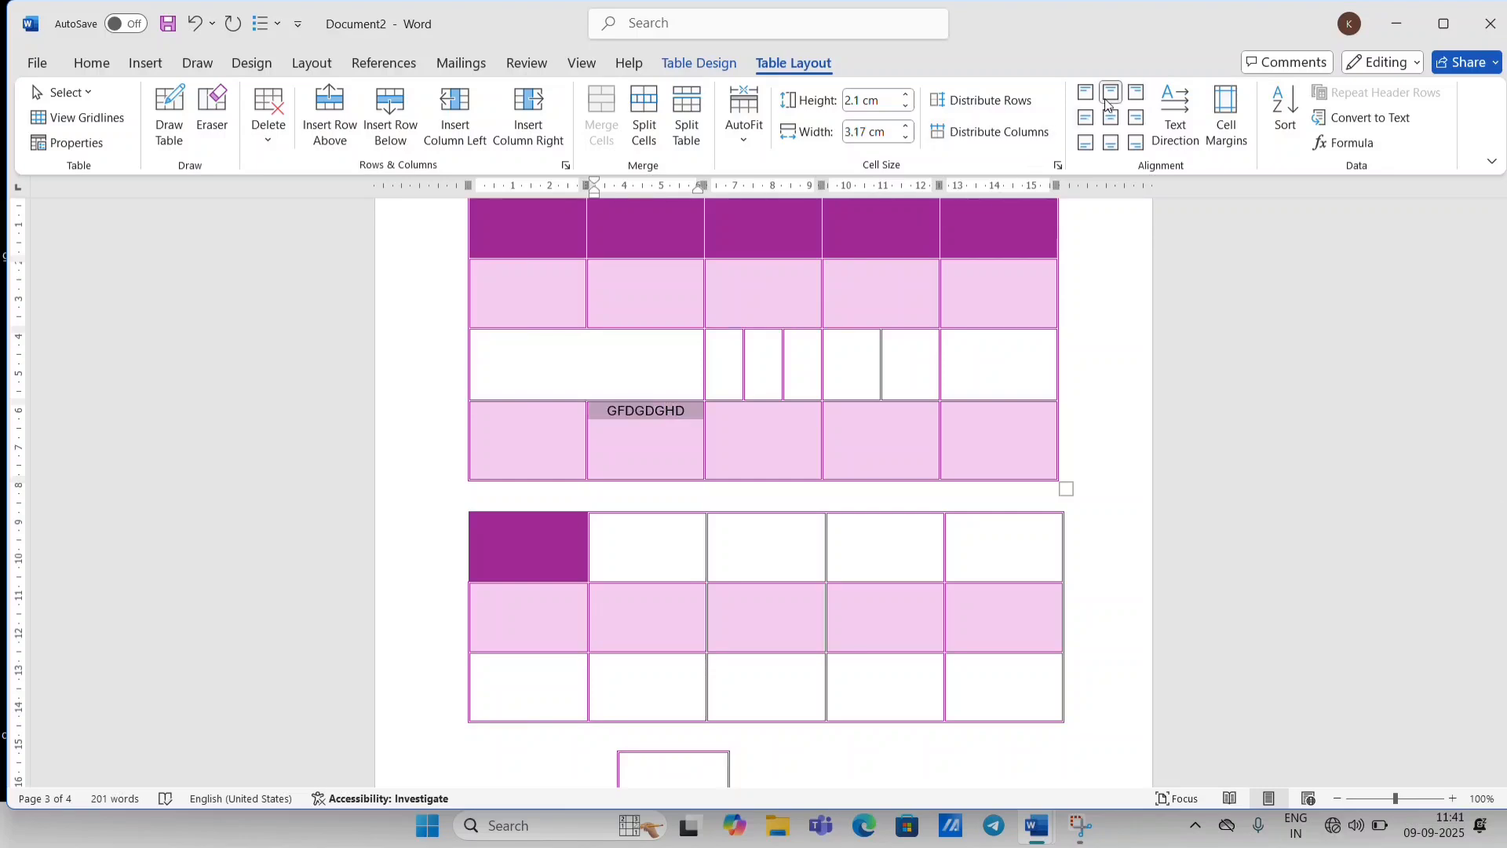
Try the top right, all center-row and all bottom-row alignments on the GFDGDGHD cell, finishing with bottom left.
{"action": "left_click", "coordinate": [1142, 94]}
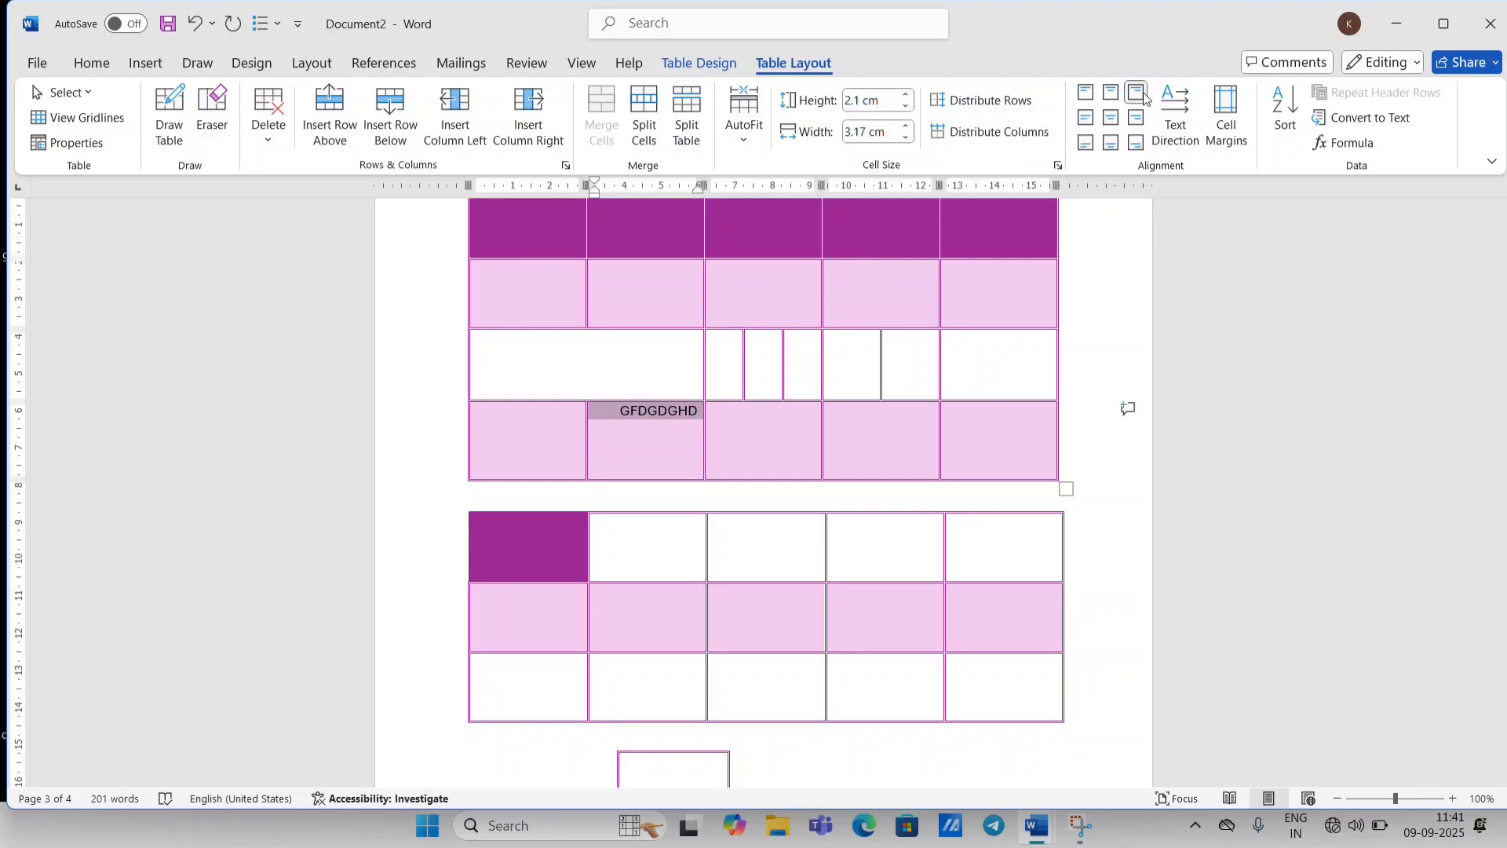
{"action": "left_click", "coordinate": [1087, 120]}
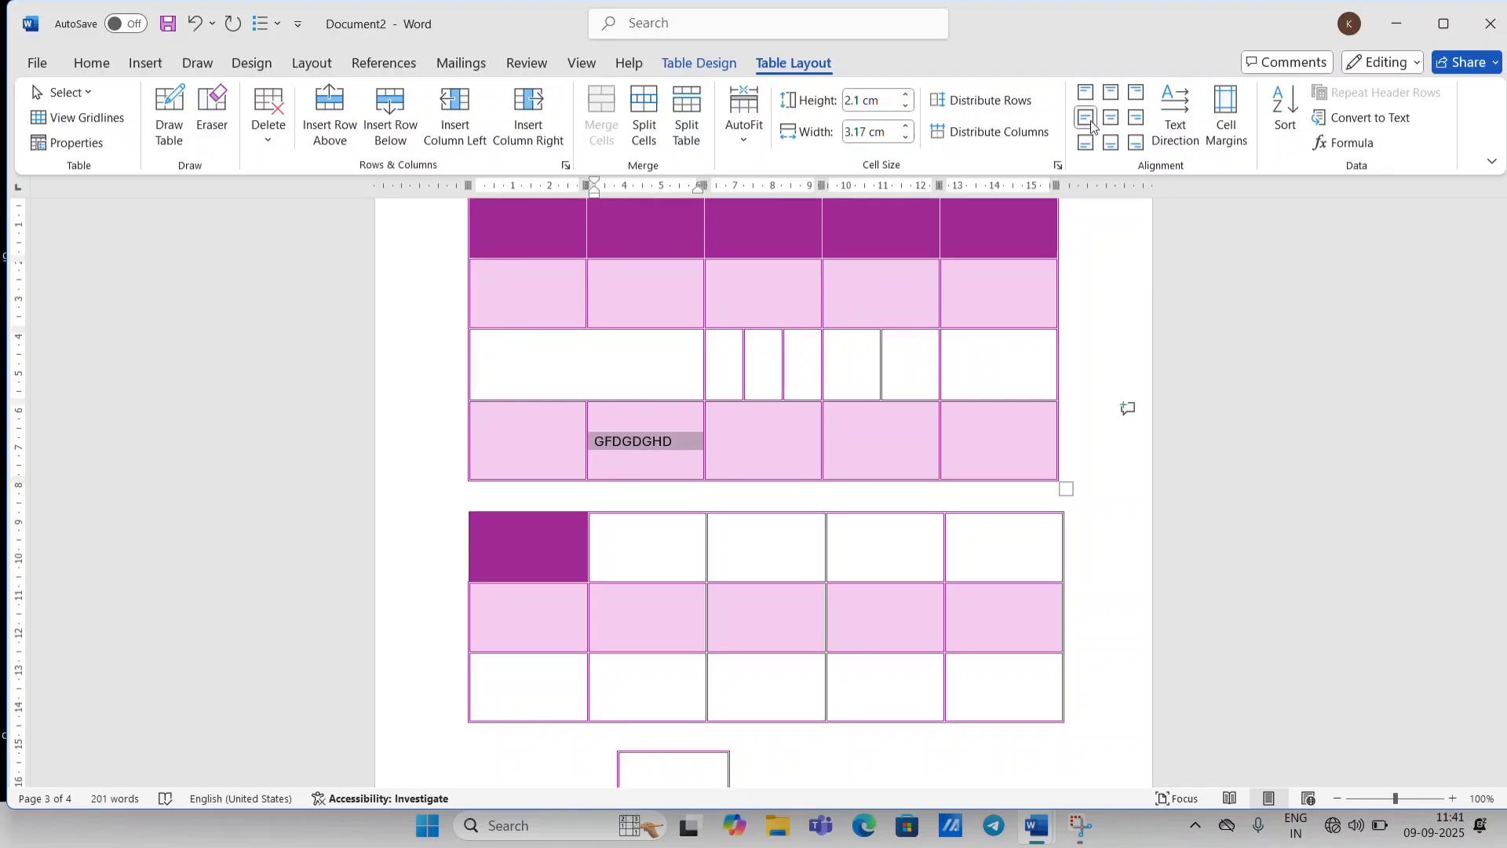
{"action": "left_click", "coordinate": [1110, 117]}
{"action": "left_click", "coordinate": [1136, 117]}
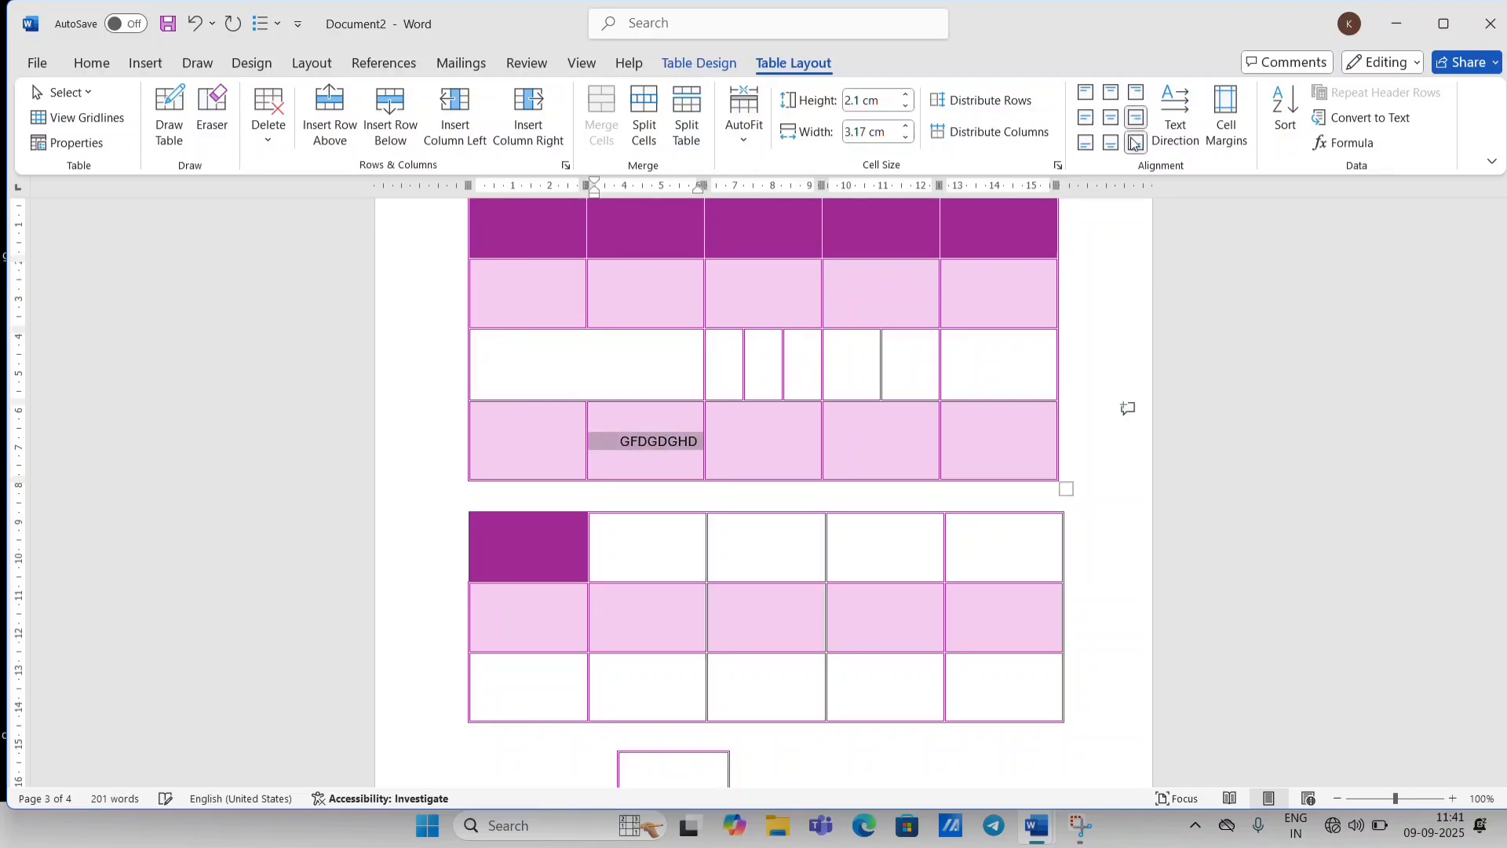
{"action": "left_click", "coordinate": [1135, 142]}
{"action": "left_click", "coordinate": [1111, 142]}
{"action": "left_click", "coordinate": [1085, 142]}
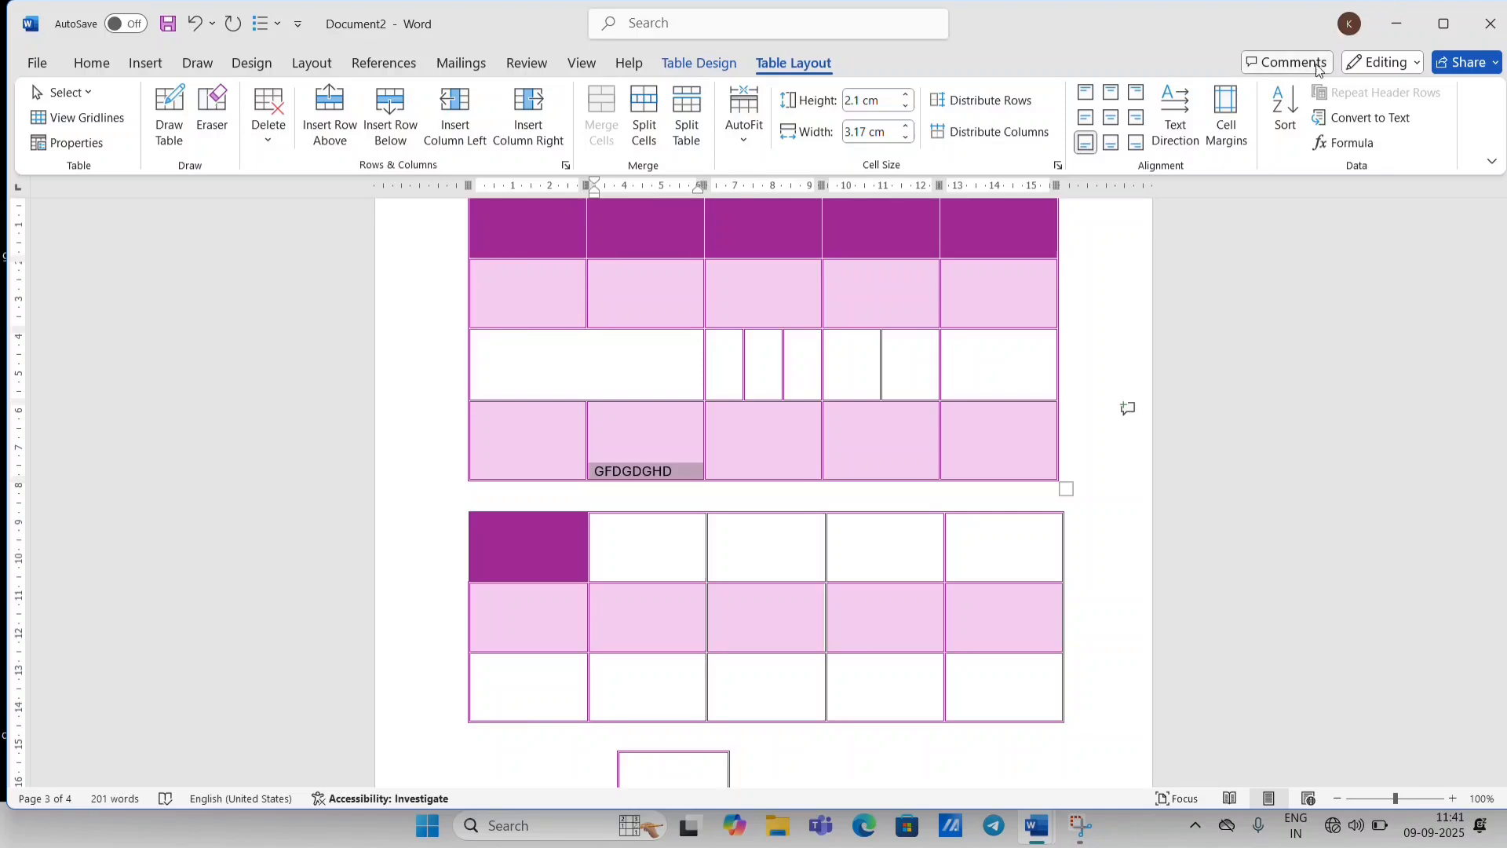
Cycle the GFDGDGHD cell's text direction through the vertical orientations and back to horizontal.
{"action": "left_click", "coordinate": [1188, 105]}
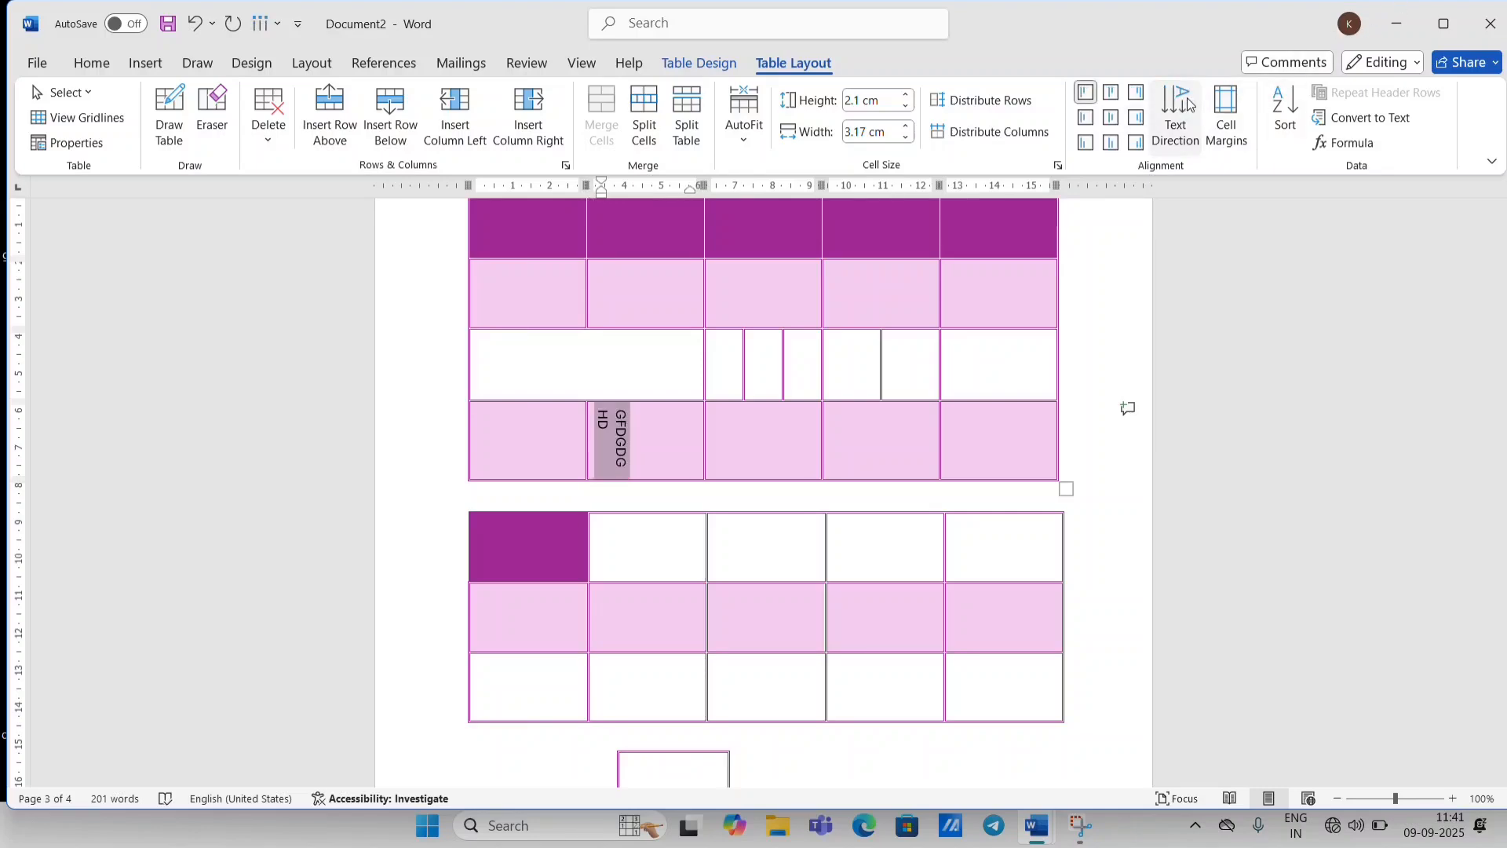
{"action": "left_click", "coordinate": [1185, 107]}
{"action": "left_click", "coordinate": [1185, 108]}
{"action": "left_click", "coordinate": [1185, 108]}
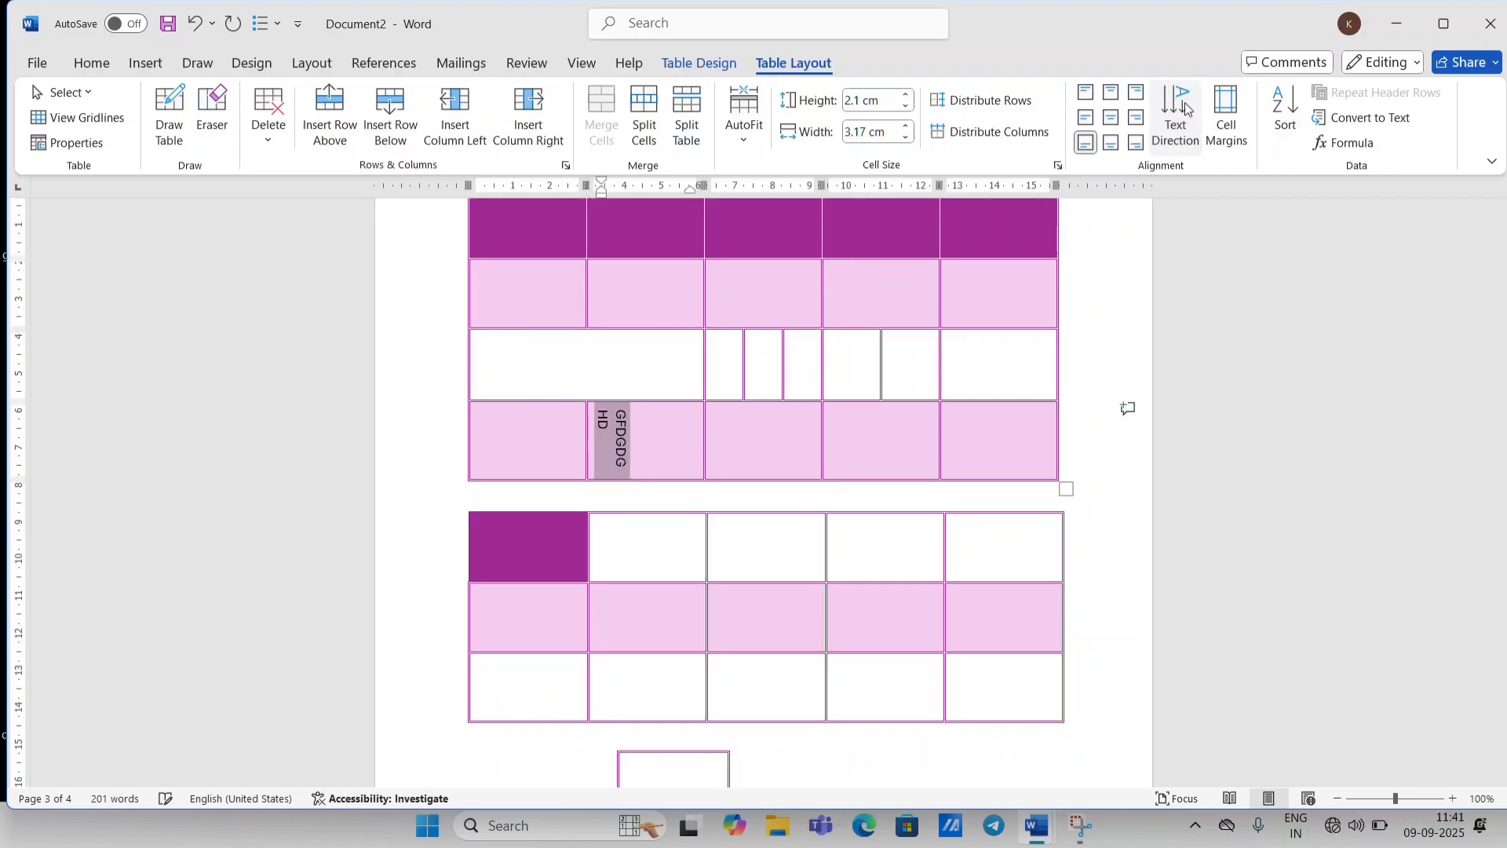
{"action": "left_click", "coordinate": [1185, 107]}
{"action": "left_click", "coordinate": [1185, 107]}
{"action": "left_click", "coordinate": [1185, 108]}
{"action": "left_click", "coordinate": [1185, 107]}
{"action": "left_click", "coordinate": [1185, 107]}
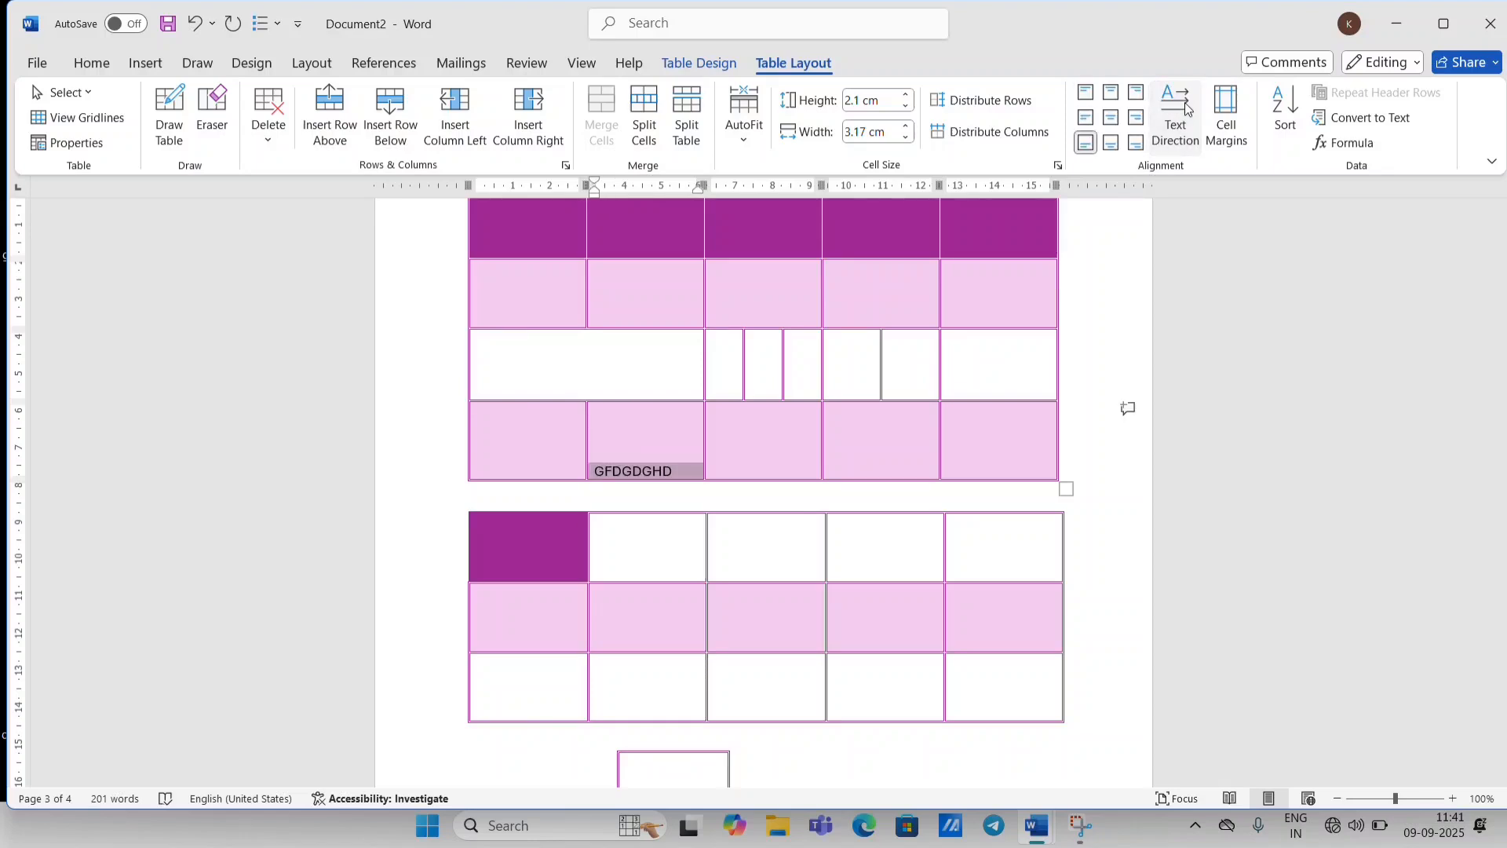